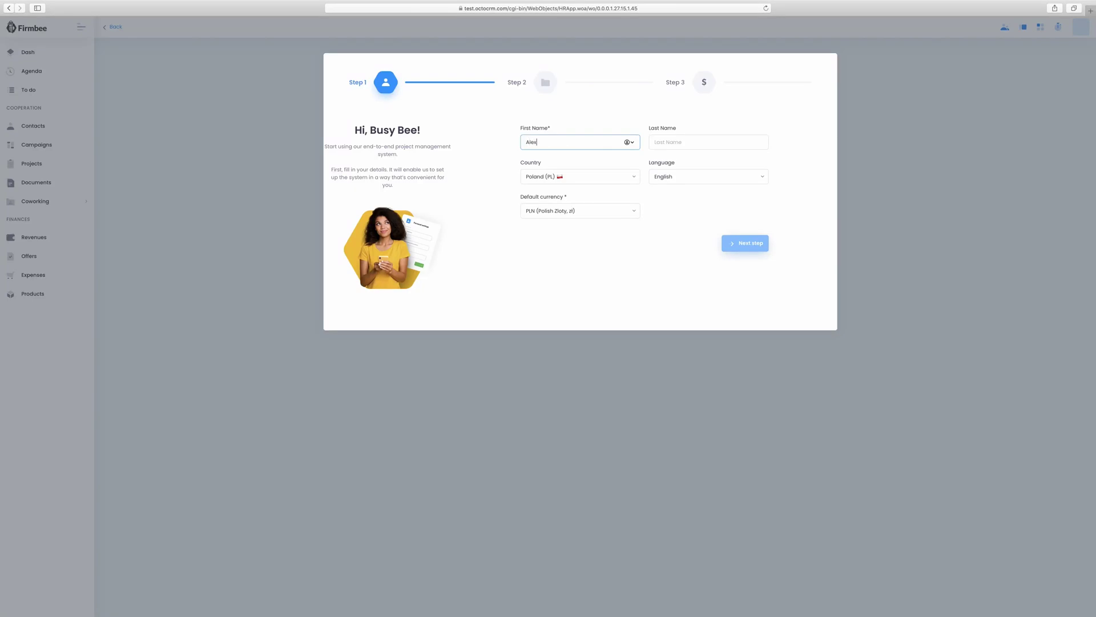
# Enter the last name and set the country to United States (US), making USD the currency.
pyautogui.click(708, 142)
pyautogui.write('Roman')
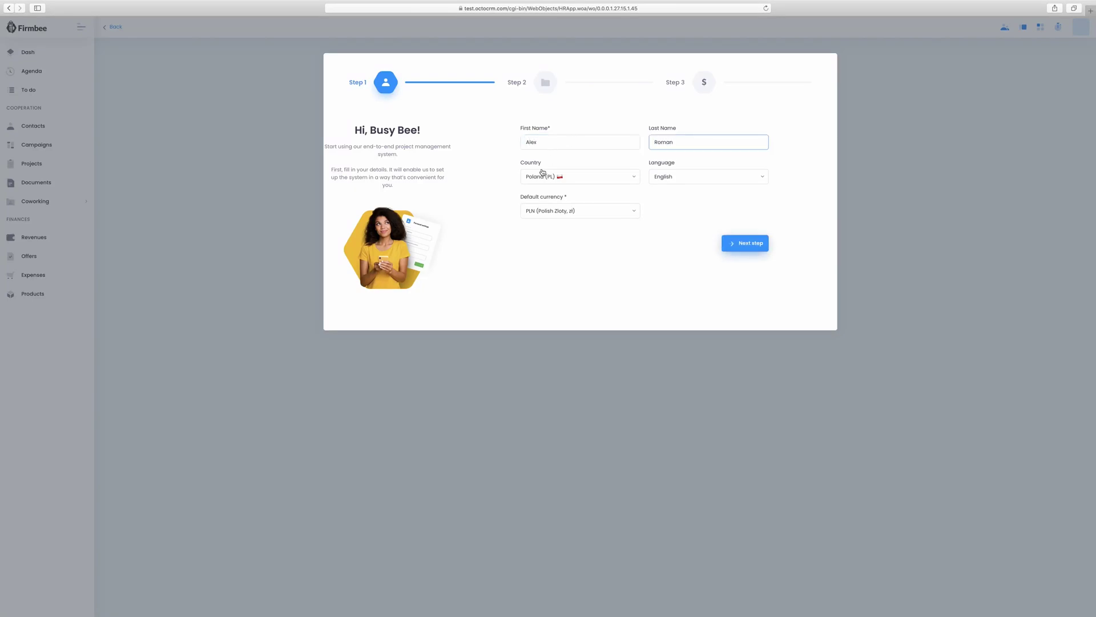
pyautogui.click(575, 180)
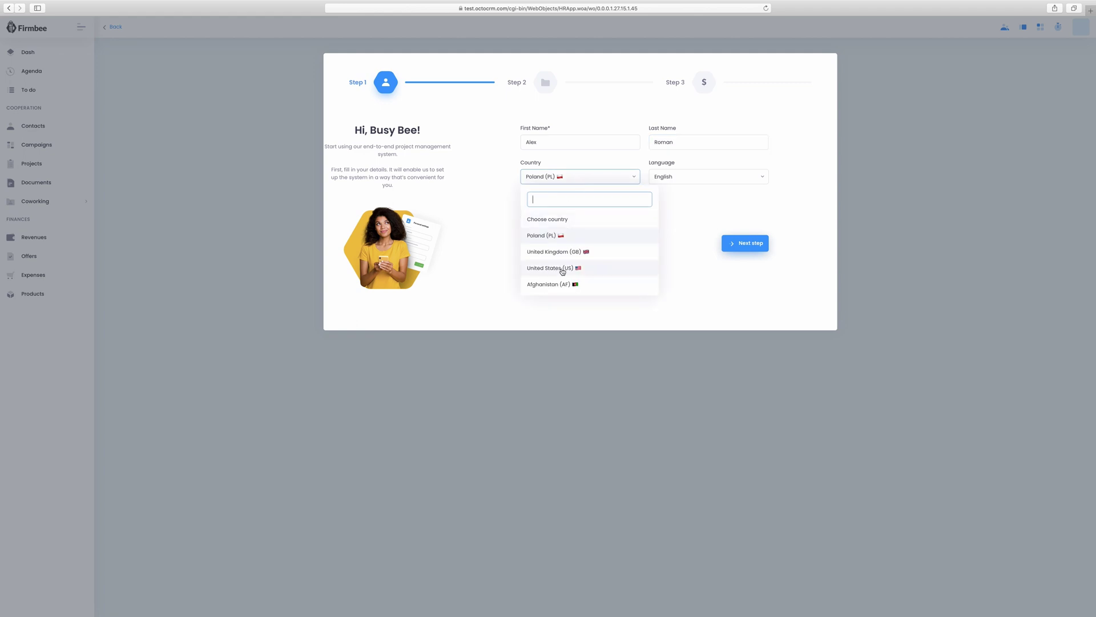
pyautogui.click(563, 268)
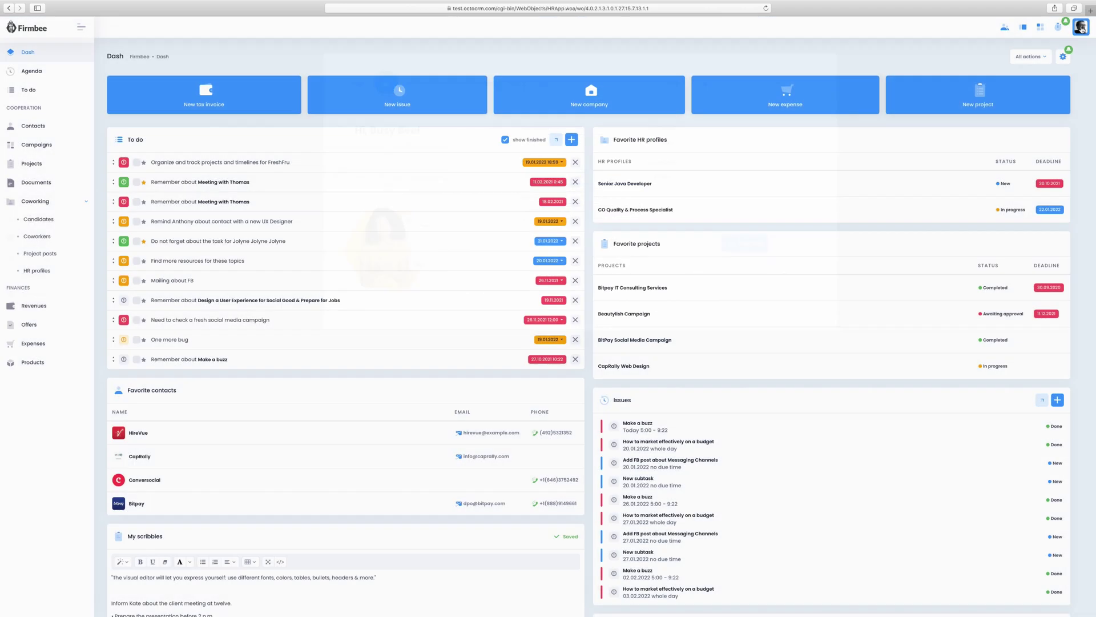
# Go to the Users list under Organization Configuration.
pyautogui.click(1081, 27)
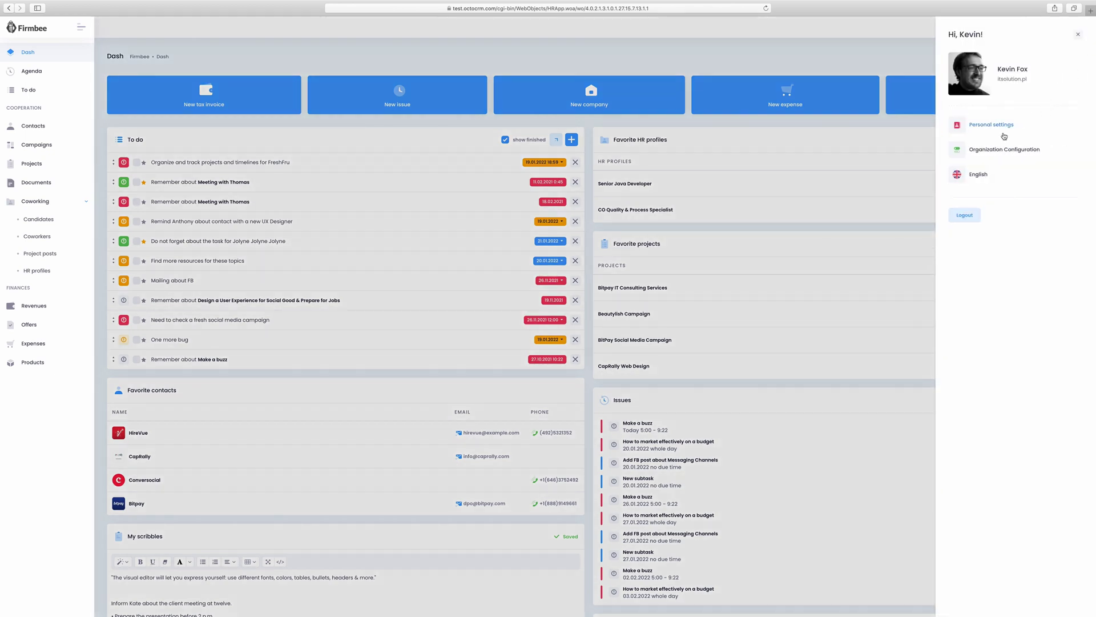
pyautogui.click(986, 150)
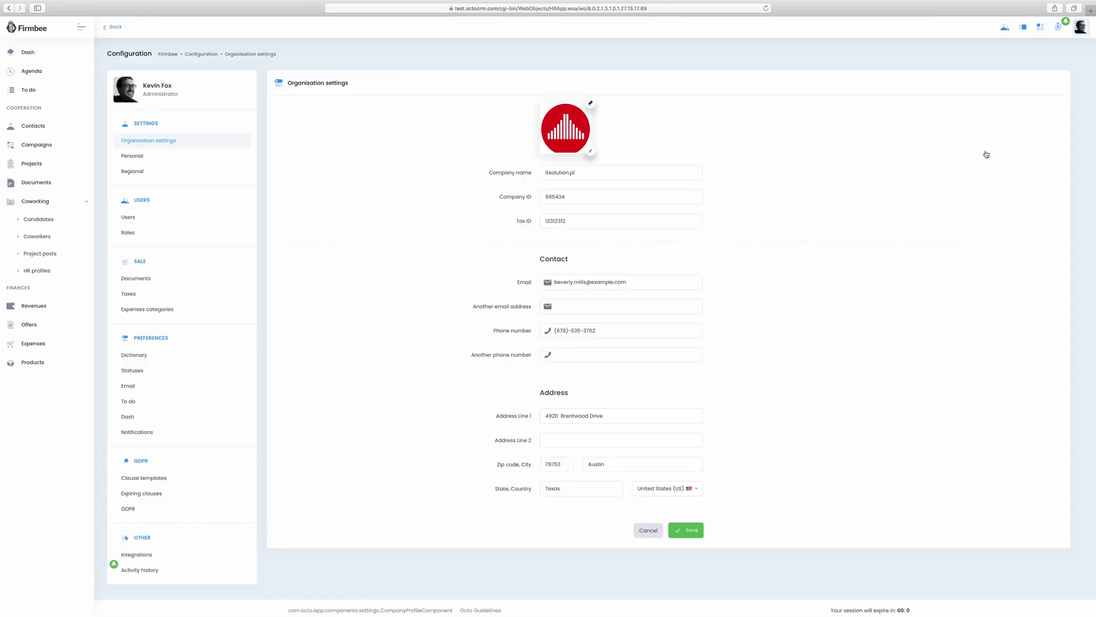
pyautogui.click(136, 221)
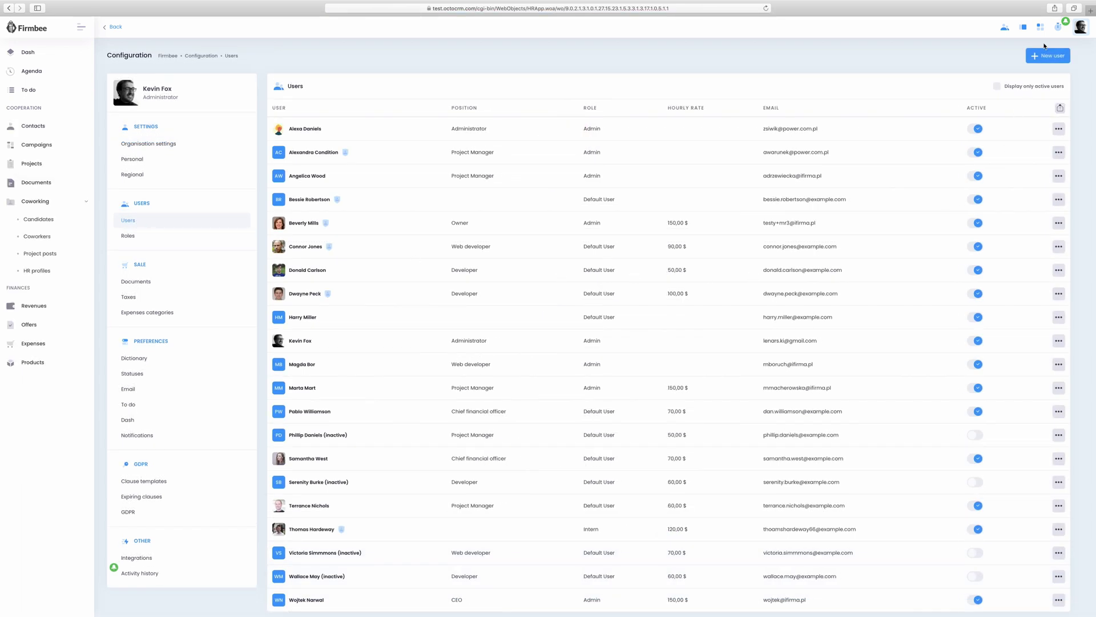
# Add a new user with first and last name, position Project Manager and hourly rate 150.
pyautogui.click(1046, 57)
pyautogui.write('Amanda')
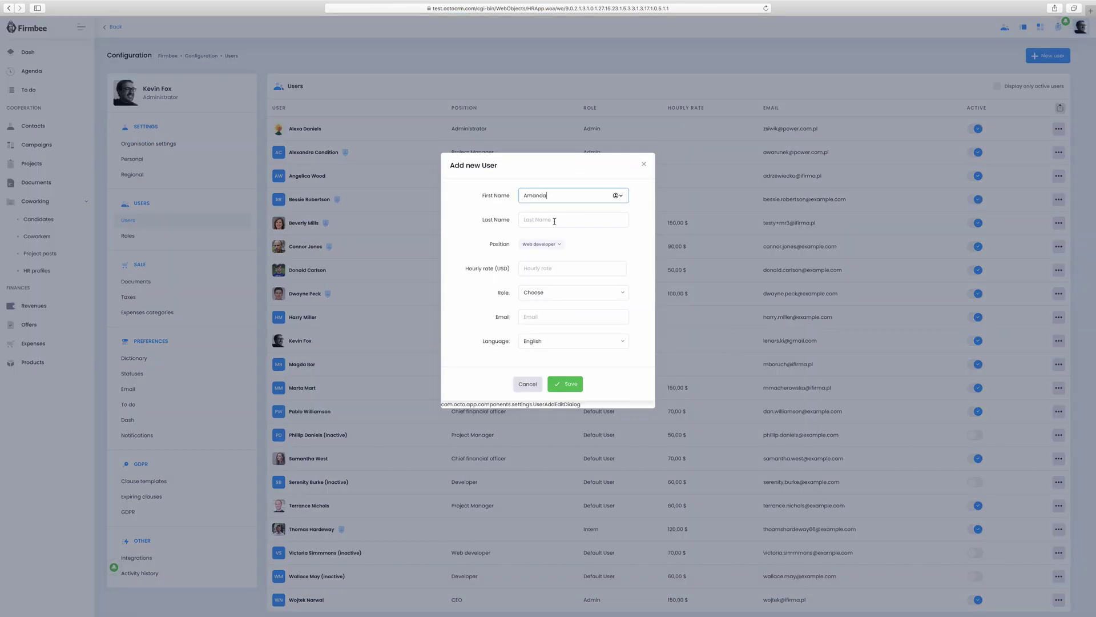
pyautogui.click(553, 222)
pyautogui.write('Otava')
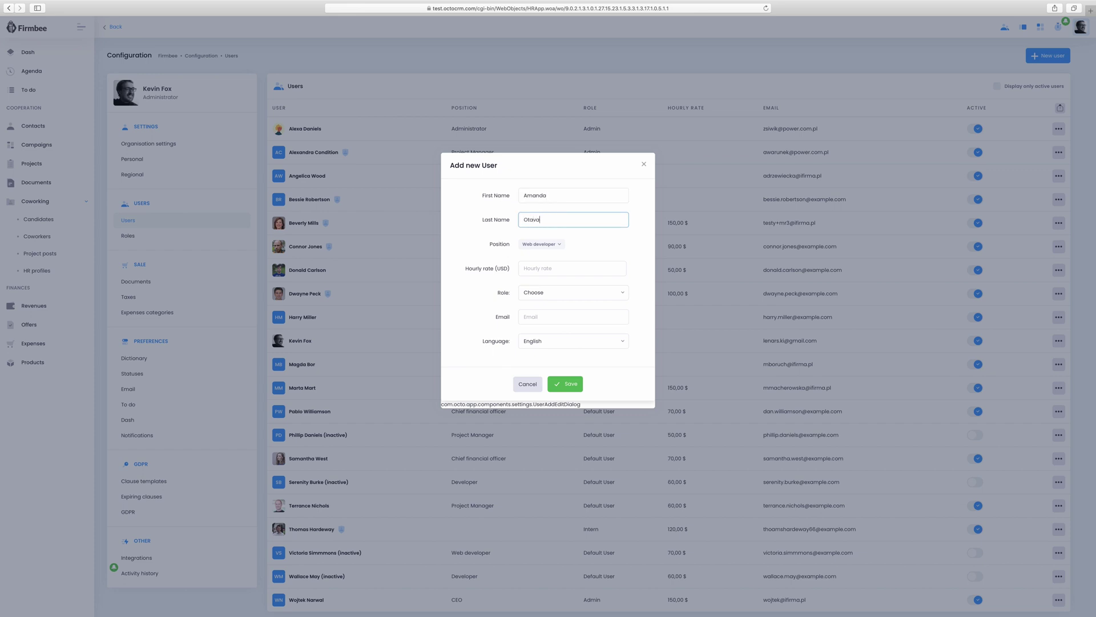
pyautogui.click(541, 244)
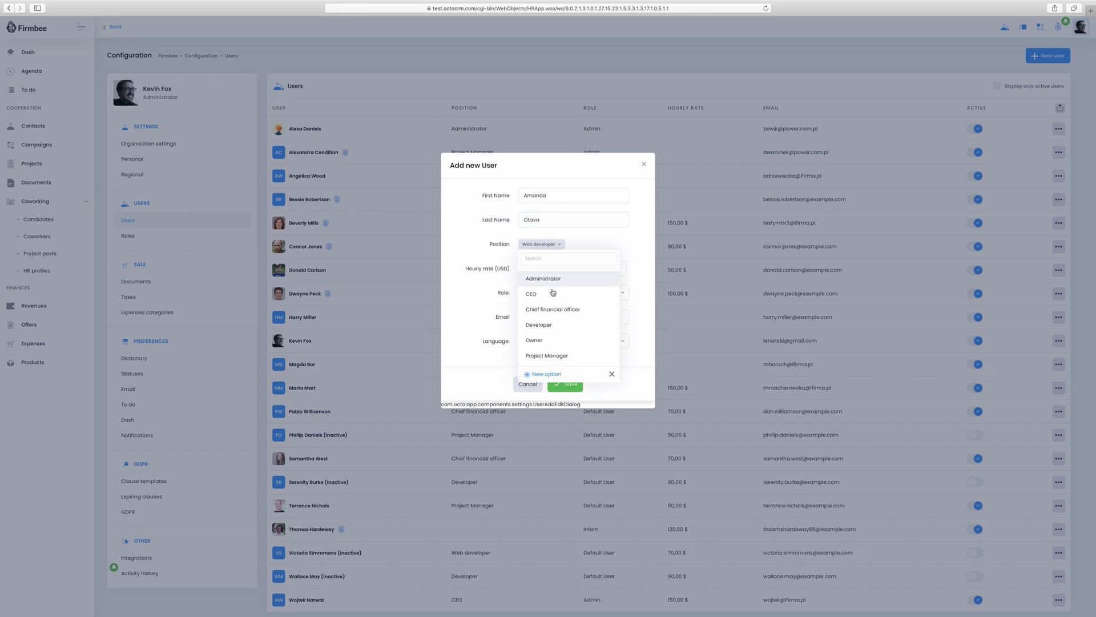
pyautogui.click(557, 356)
pyautogui.click(571, 269)
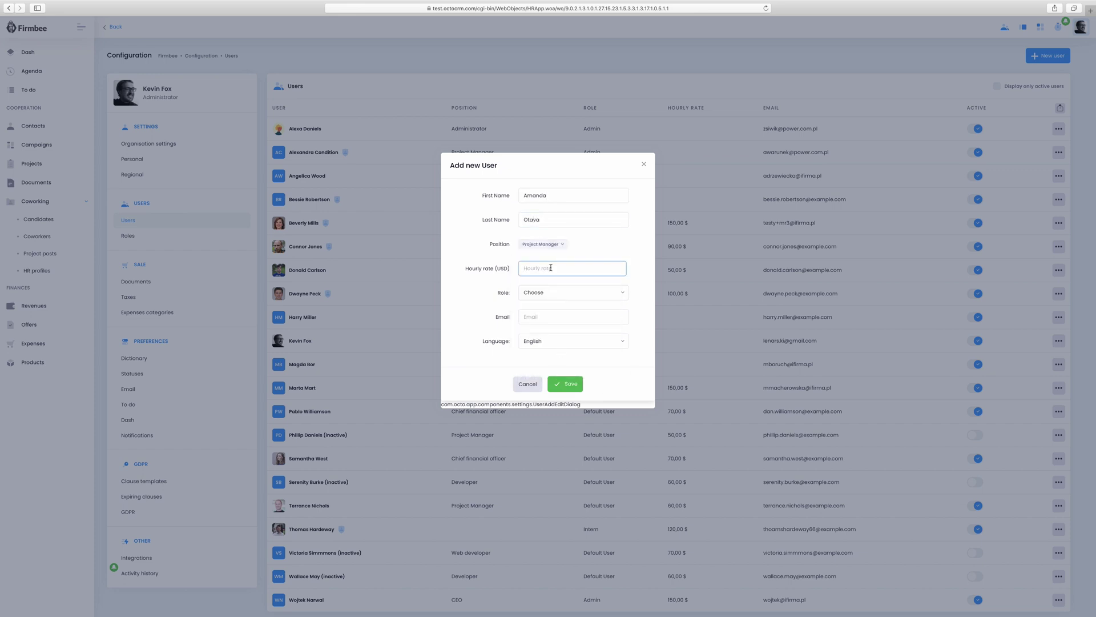
pyautogui.write('150')
pyautogui.click(554, 293)
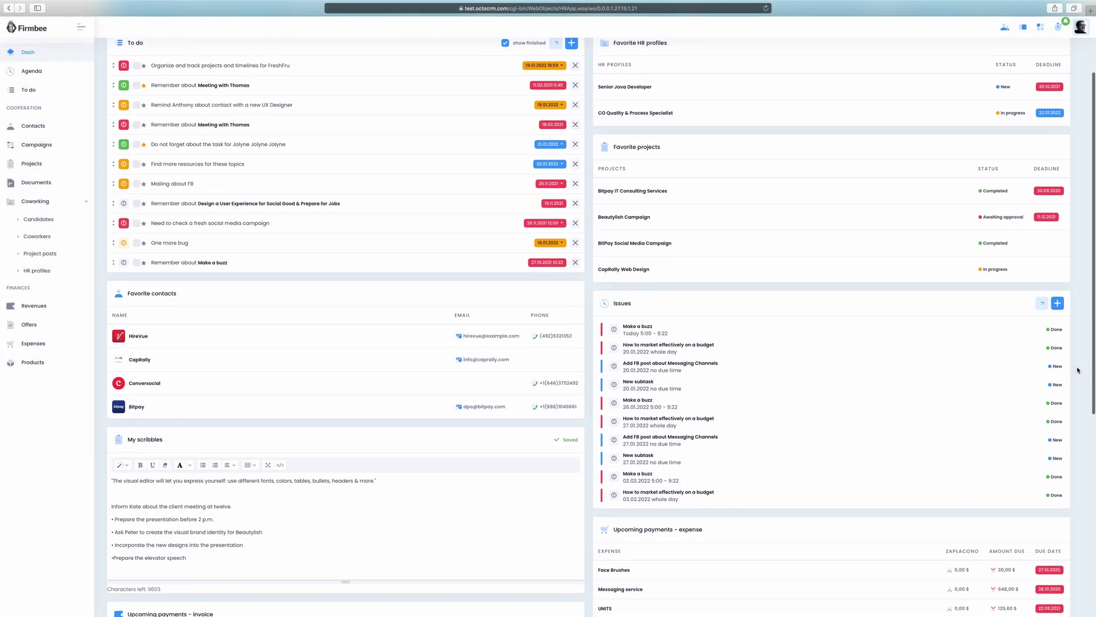
# Move the 18.02.2021 meeting to-do up one row.
pyautogui.scroll(-5, 1076, 371)
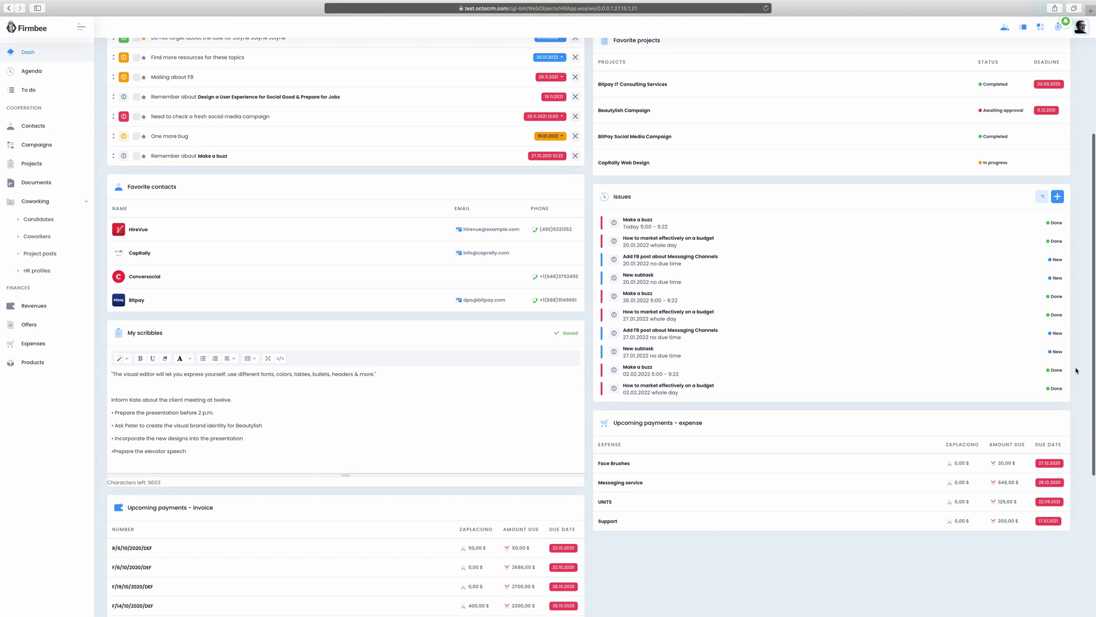
pyautogui.scroll(-5, 1076, 371)
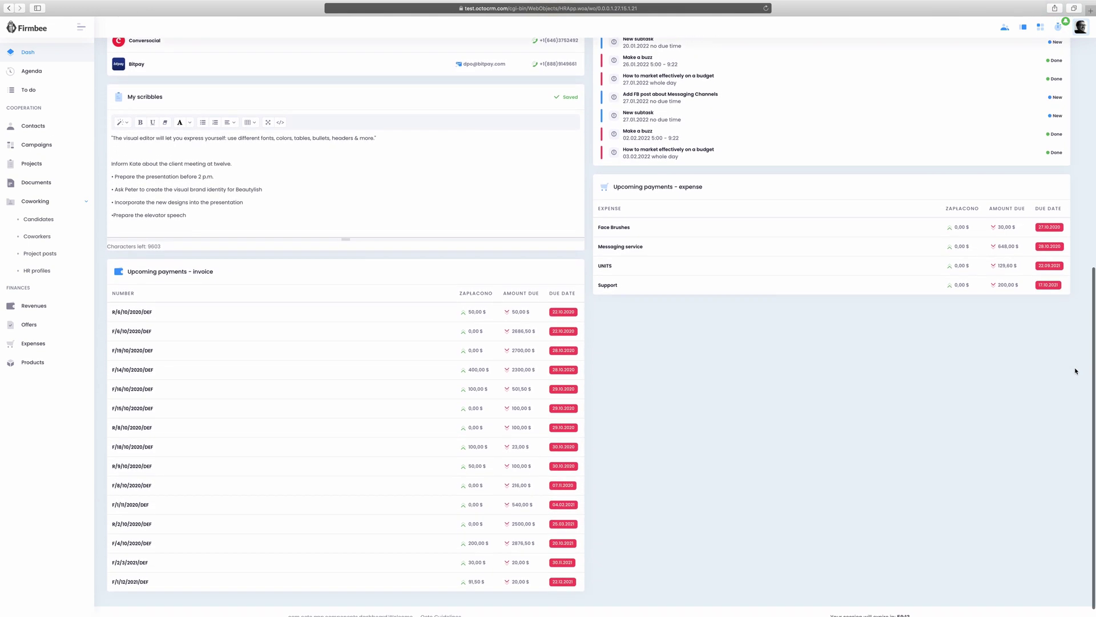
pyautogui.scroll(5, 586, 205)
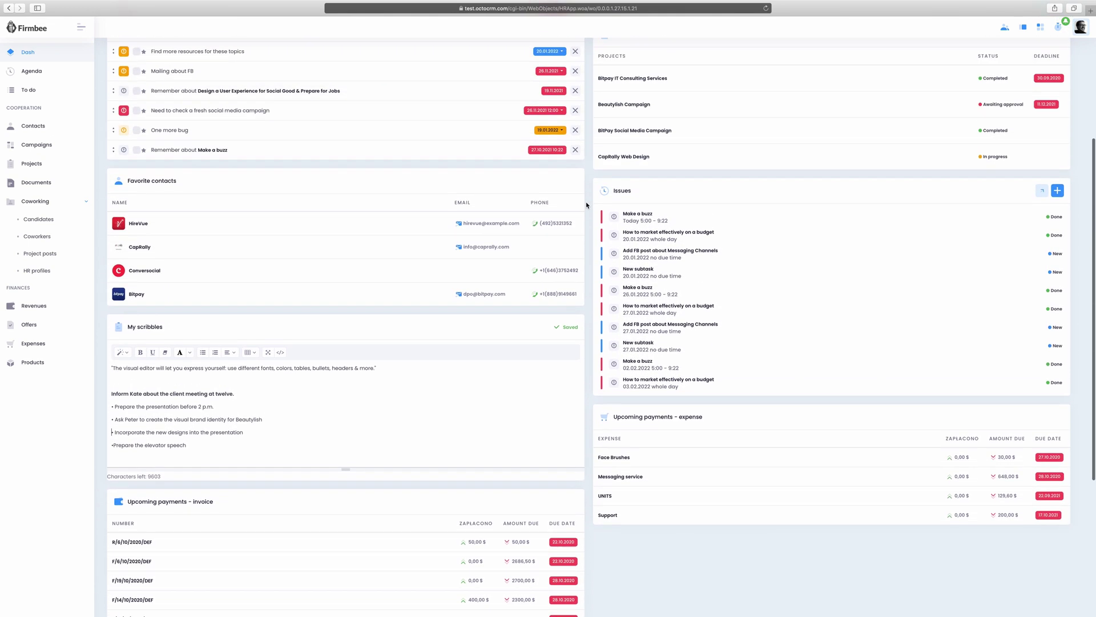
pyautogui.scroll(4, 586, 205)
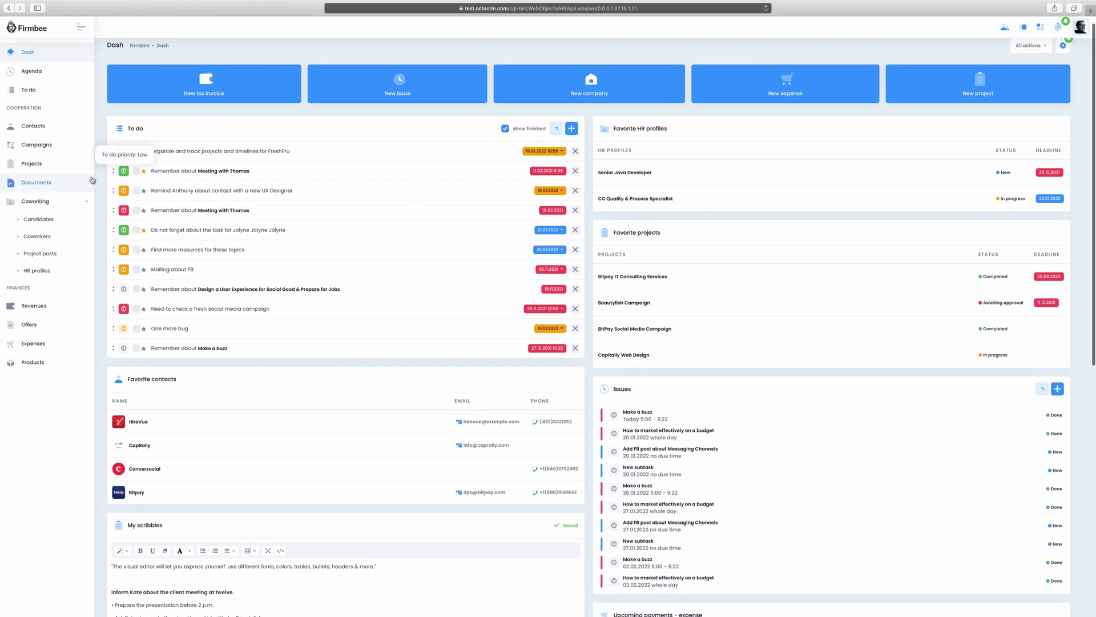
pyautogui.moveTo(113, 211); pyautogui.dragTo(113, 204)
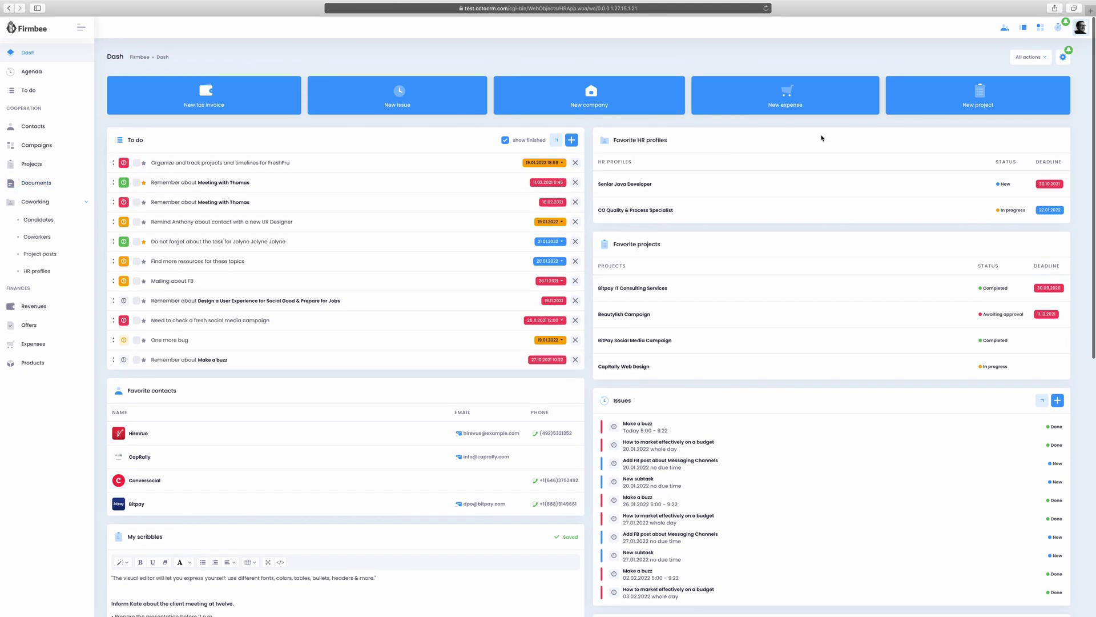
# Rearrange the widgets: Favorite HR profiles below Favorite projects, Favorite contacts into the right column.
pyautogui.click(1064, 58)
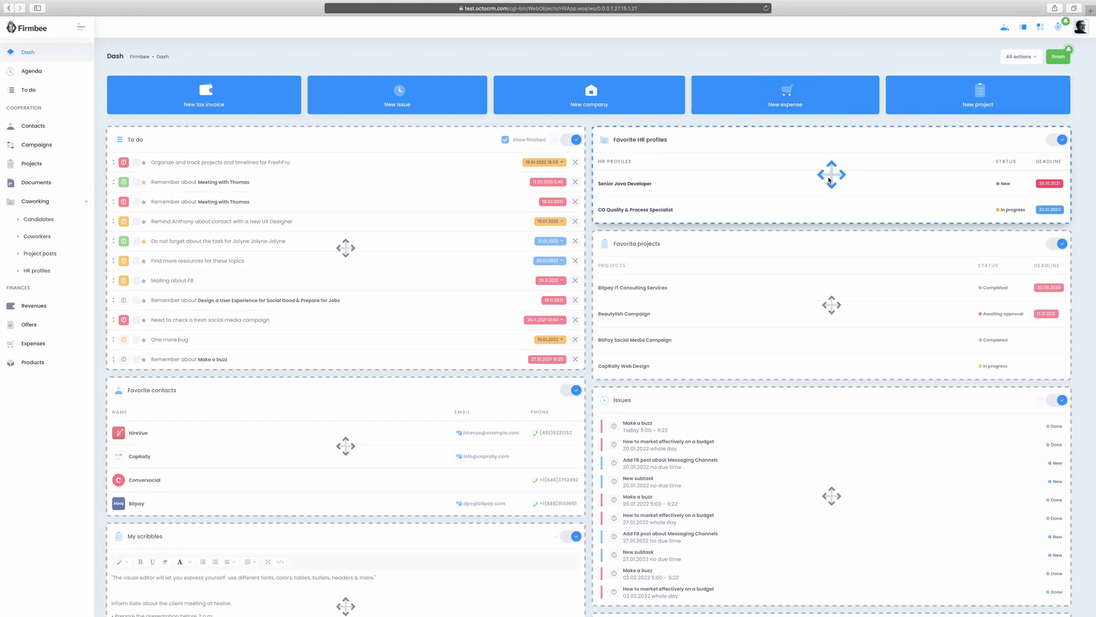
pyautogui.moveTo(829, 179); pyautogui.dragTo(830, 300)
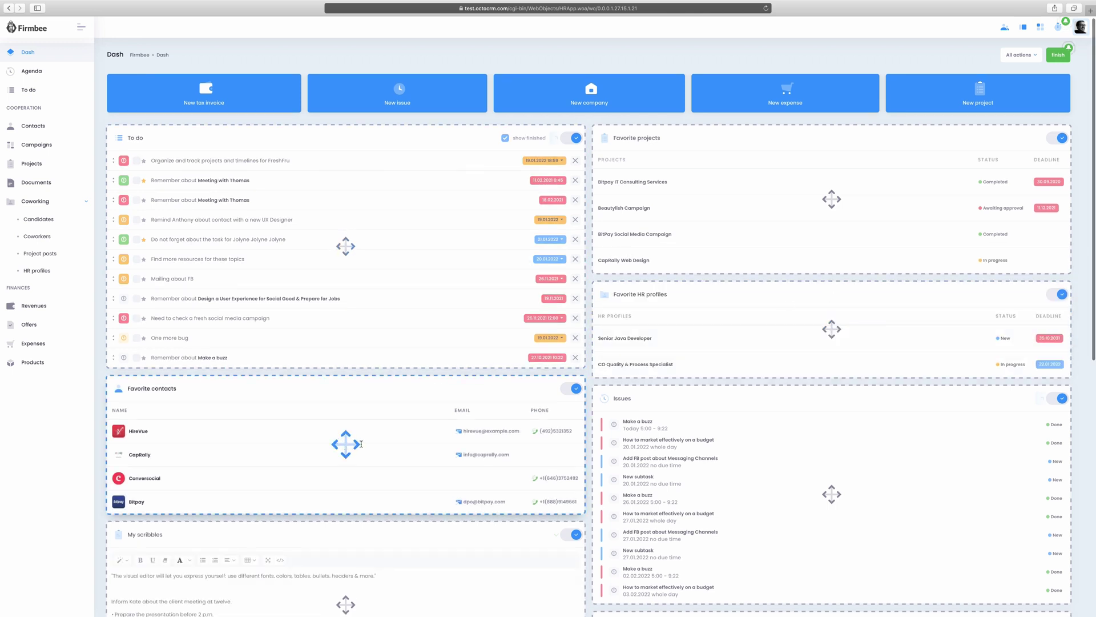
pyautogui.moveTo(355, 446); pyautogui.dragTo(832, 348)
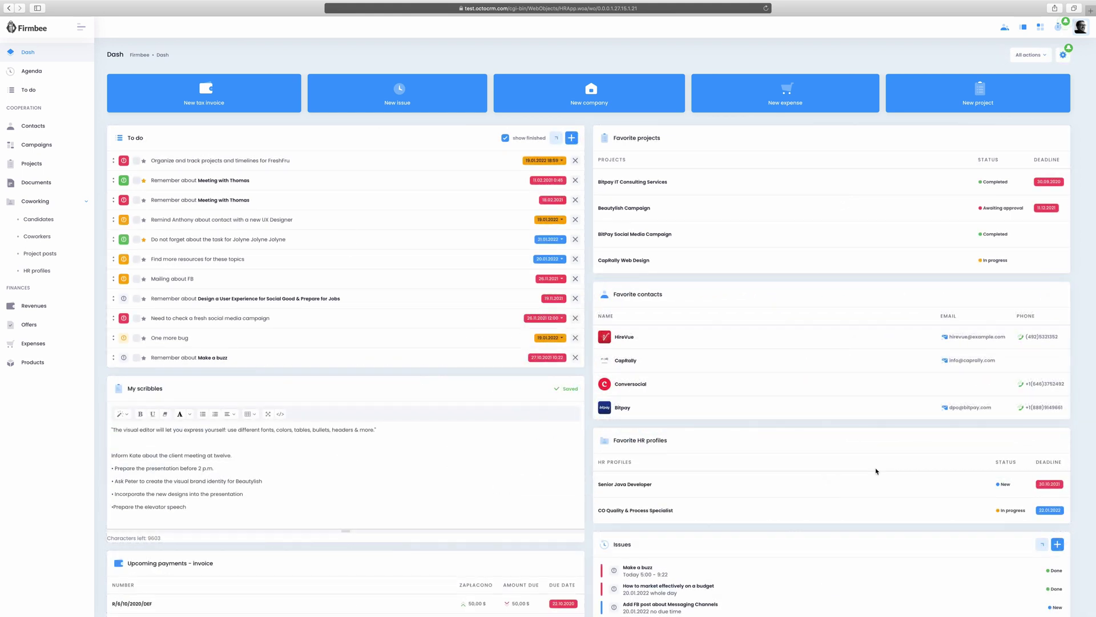
# Go to the Users list in Organization Configuration, passing through regional preferences.
pyautogui.click(1082, 28)
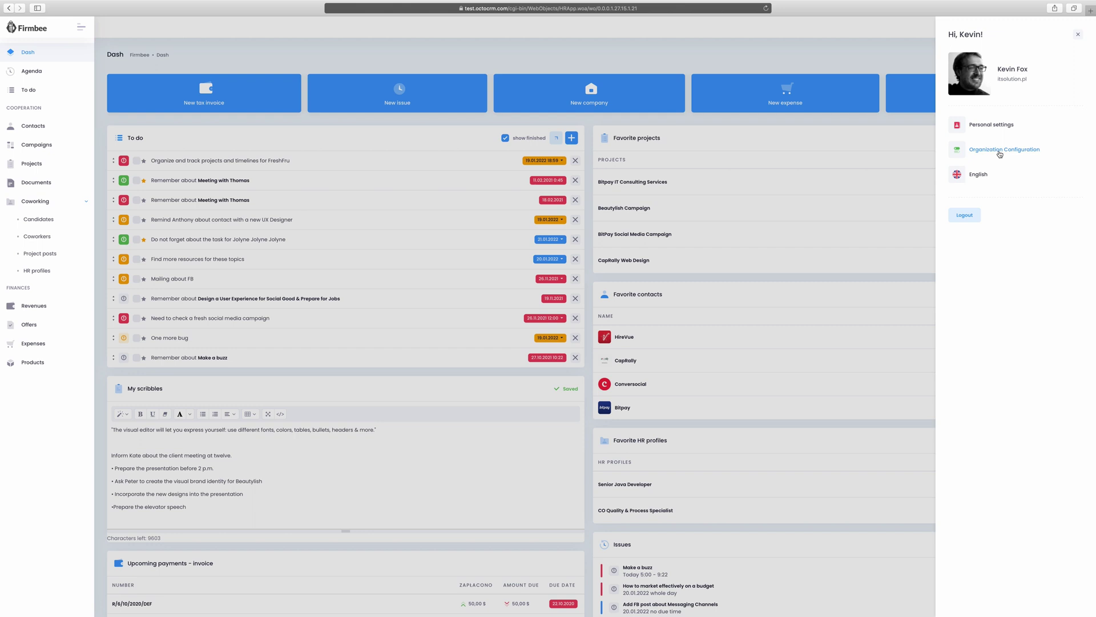
pyautogui.click(1000, 153)
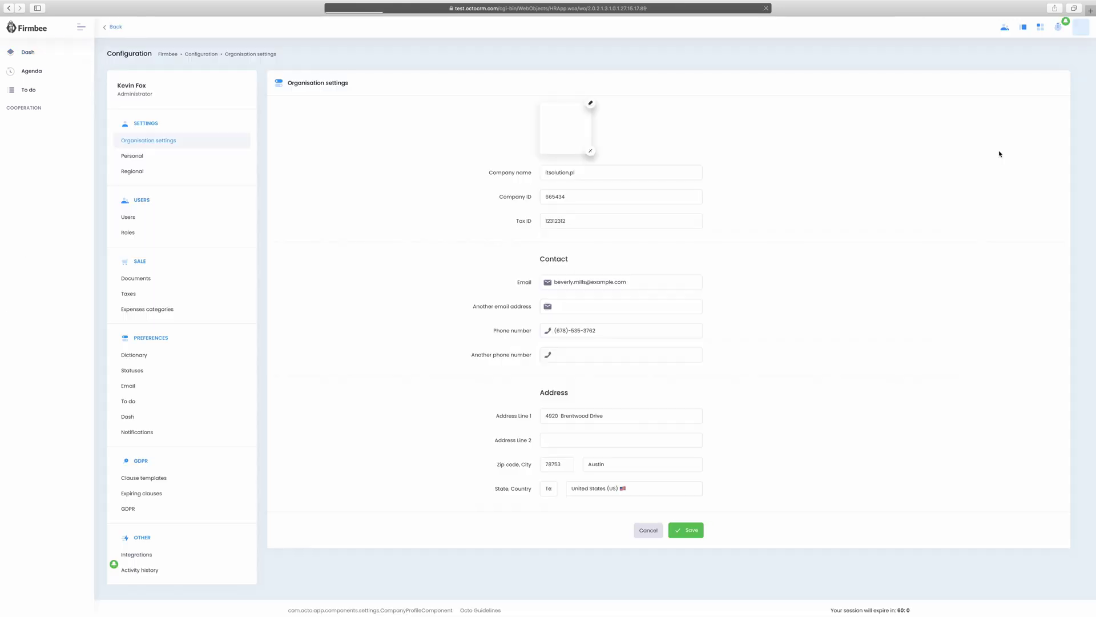
pyautogui.click(132, 171)
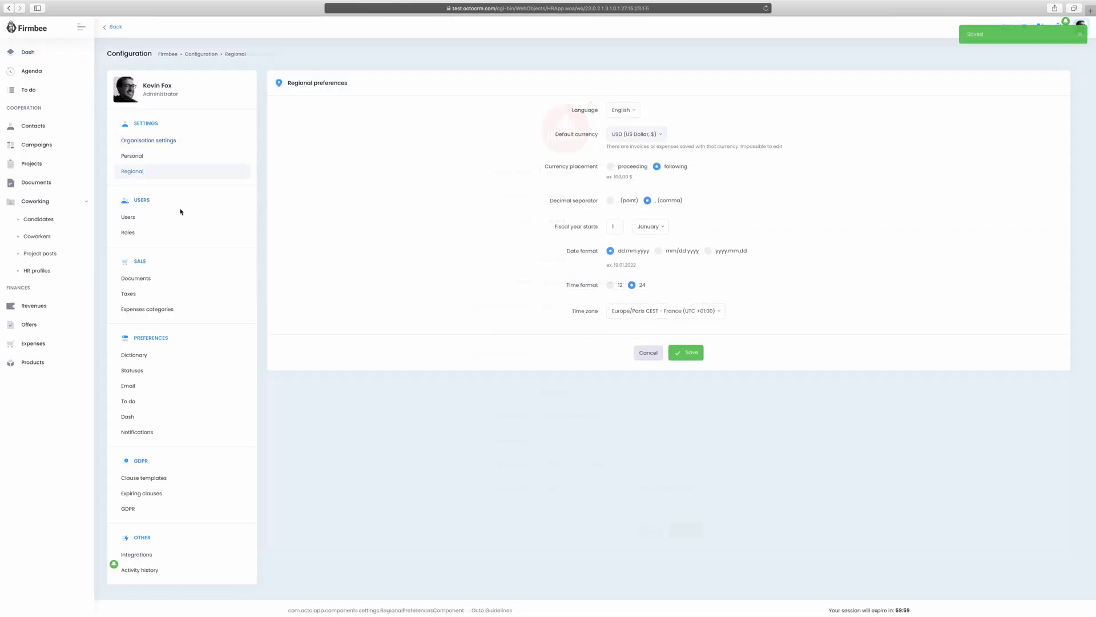
pyautogui.click(140, 218)
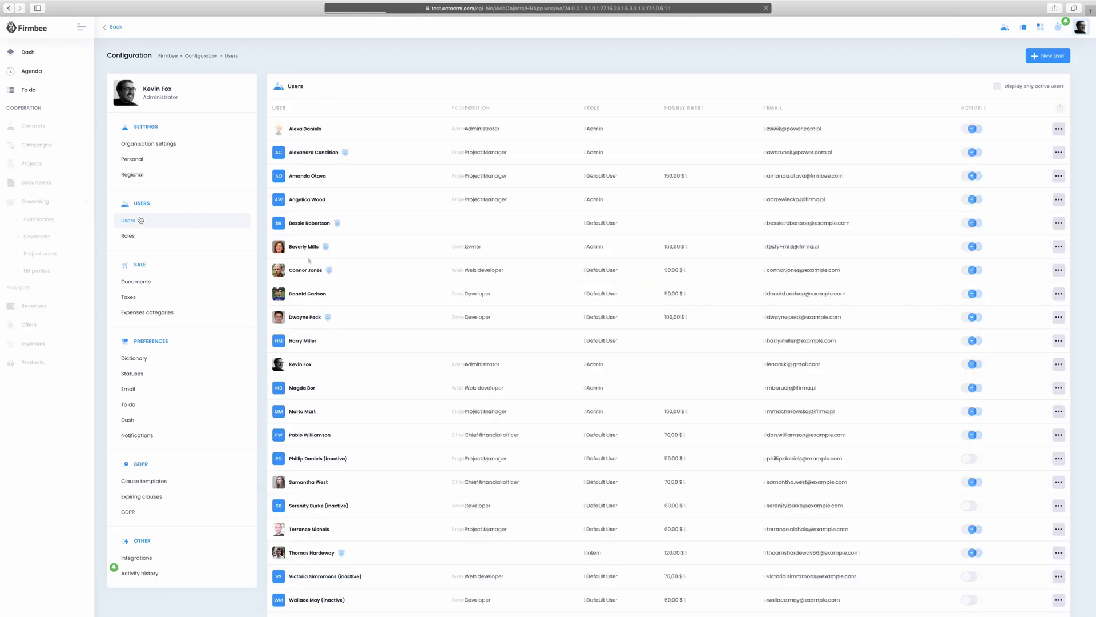
# Change the web developer's position to Chief financial officer and role to Intern, then save.
pyautogui.click(1059, 270)
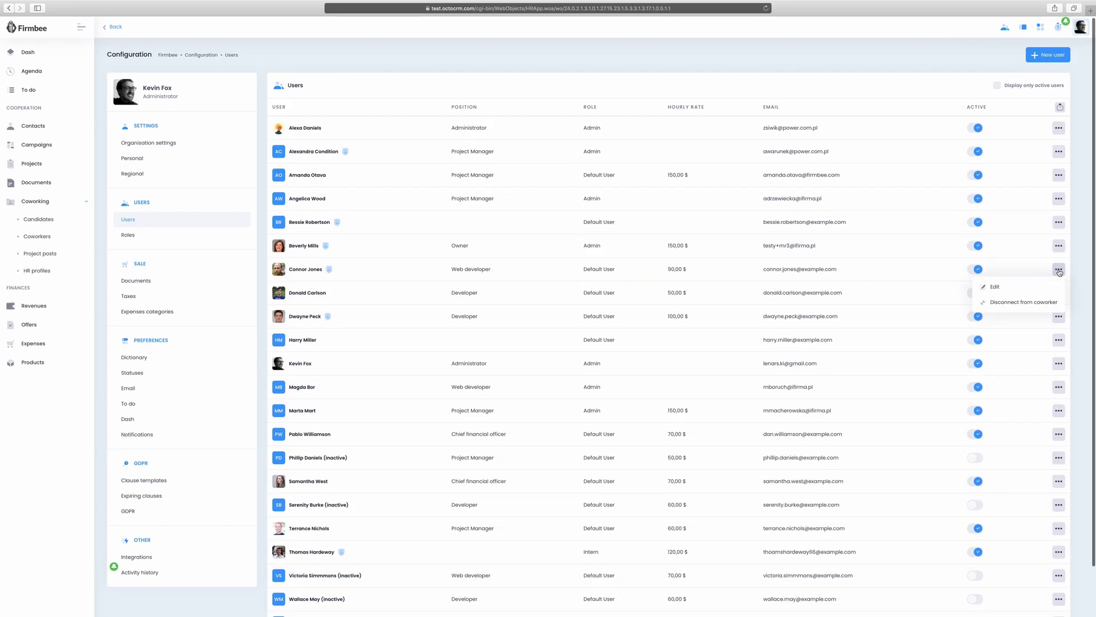
pyautogui.click(995, 286)
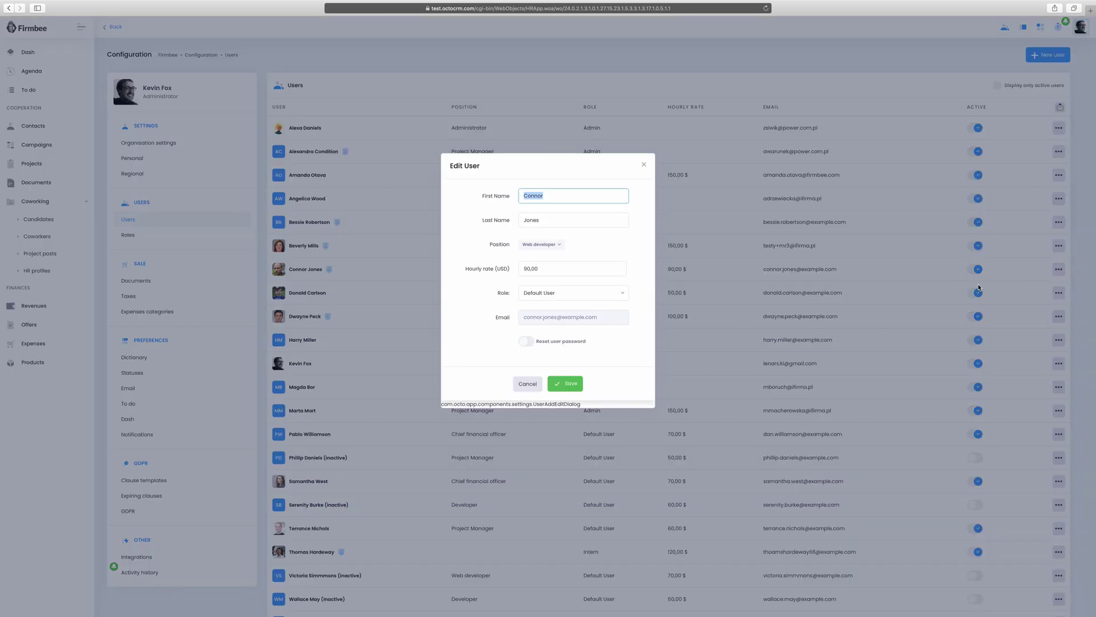
pyautogui.click(654, 270)
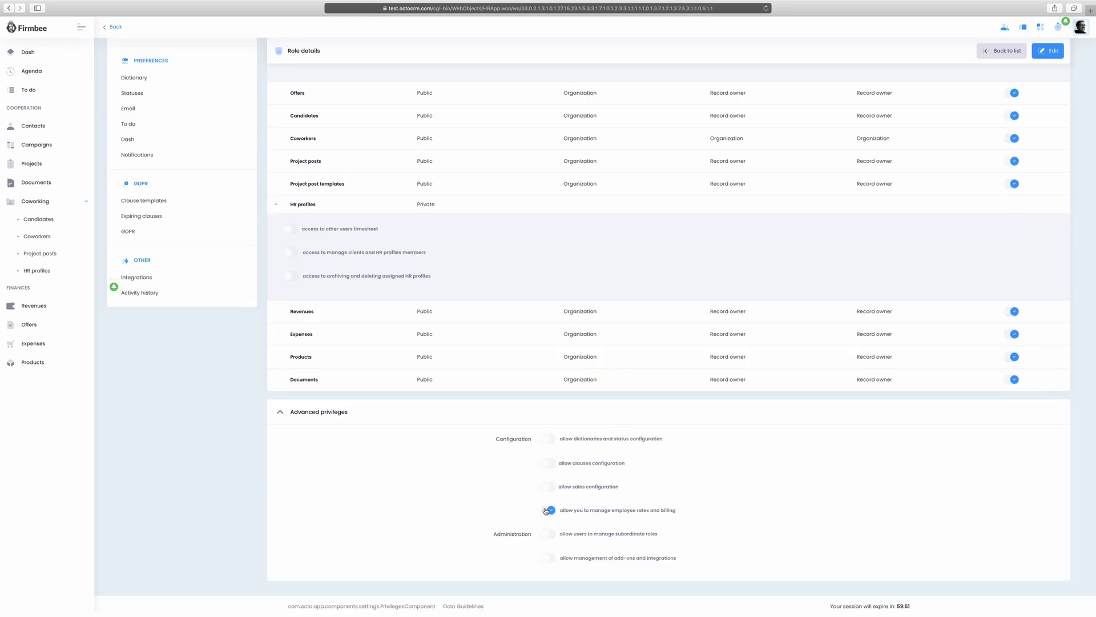
# Edit the guest role to name it Guest with description 'Simple guest role' and review its permissions.
pyautogui.scroll(10, 542, 511)
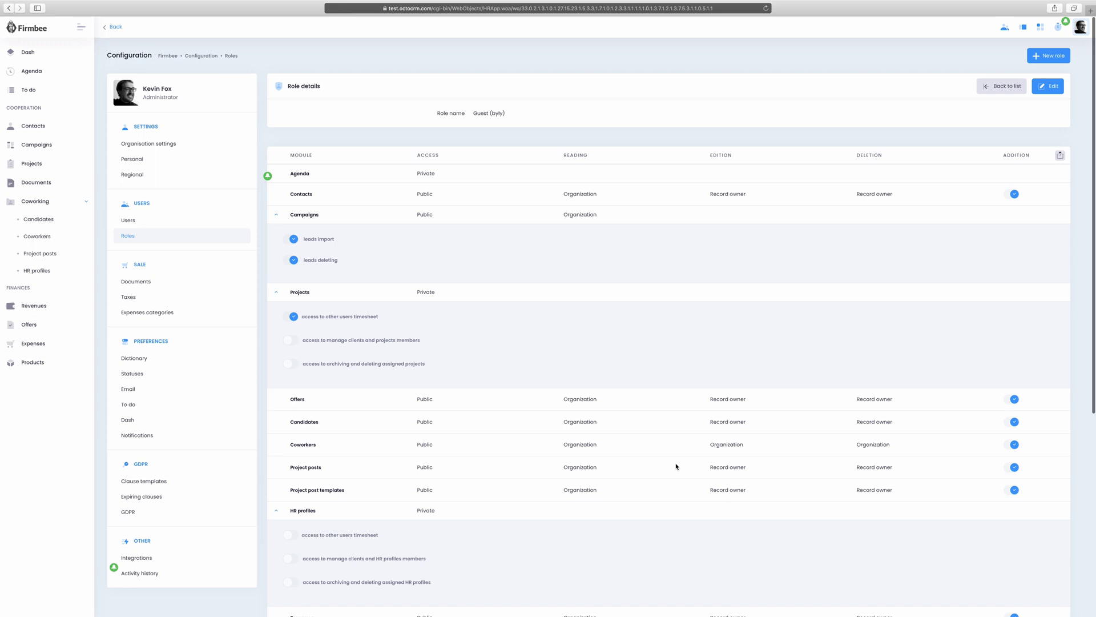
pyautogui.click(1047, 87)
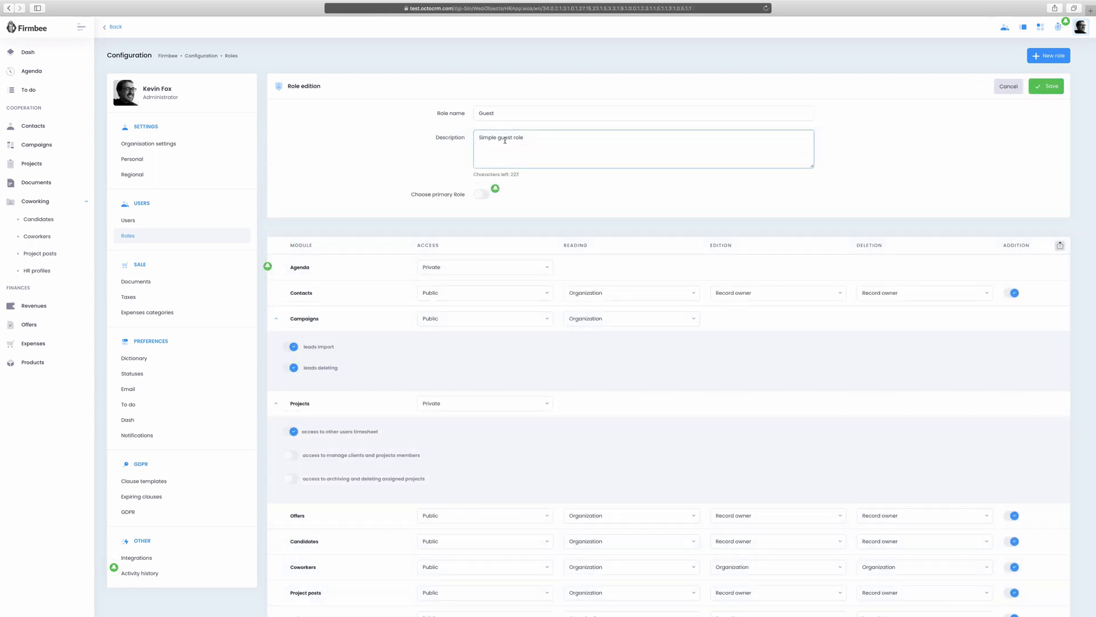
pyautogui.scroll(-5, 326, 292)
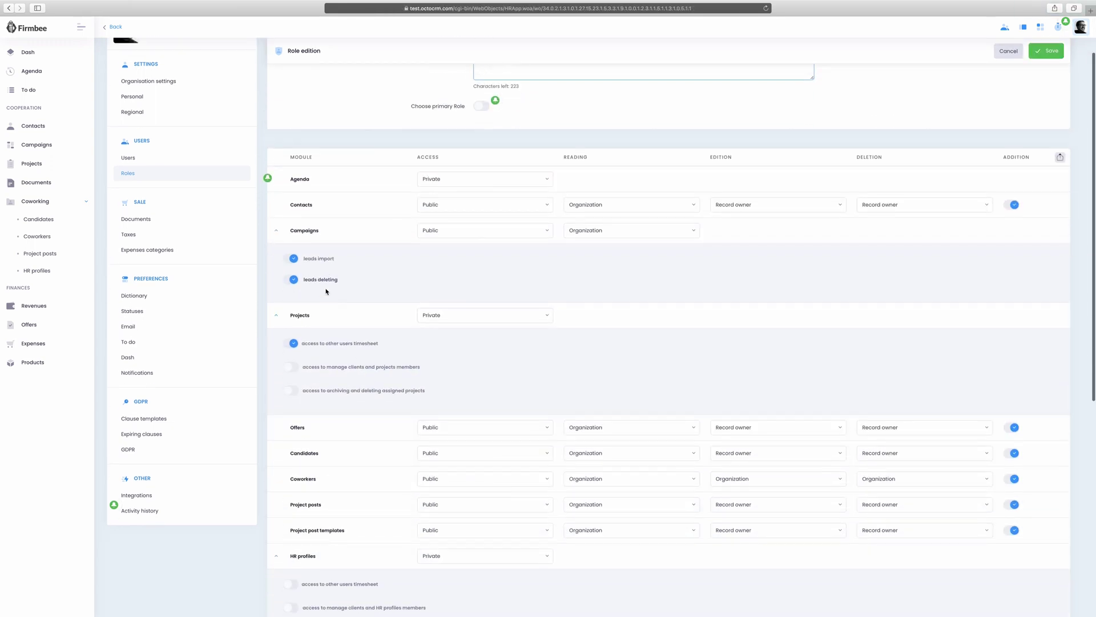
pyautogui.scroll(-7, 326, 291)
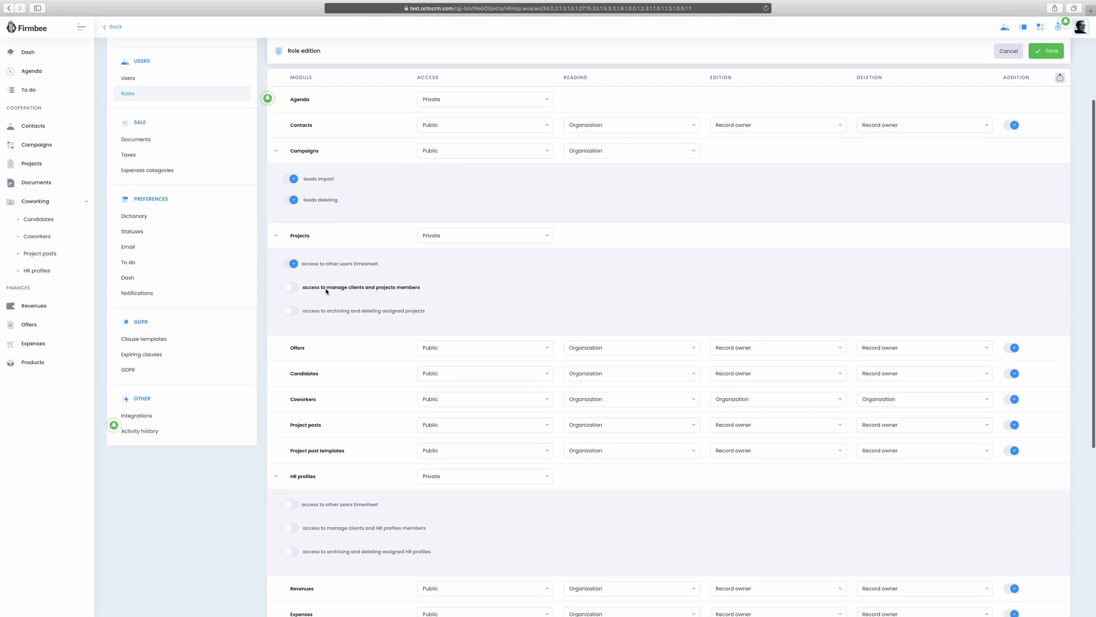
pyautogui.scroll(-3, 326, 292)
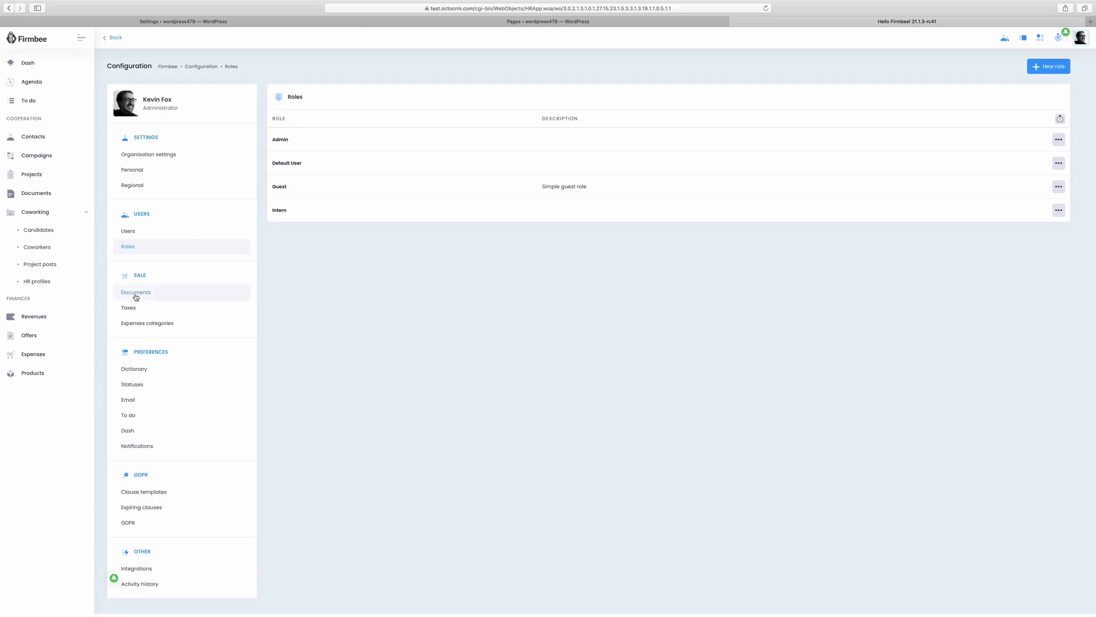
# Browse the Documents, Taxes and Expenses categories settings, then move New candidate to the end of Dash buttons.
pyautogui.click(136, 295)
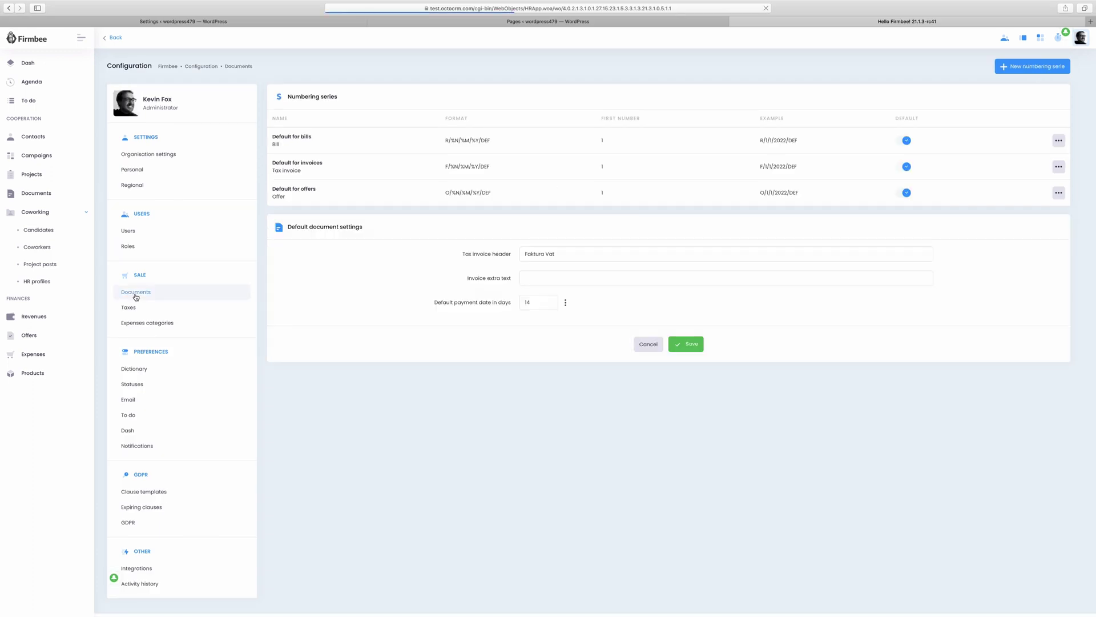
pyautogui.click(133, 308)
pyautogui.click(135, 322)
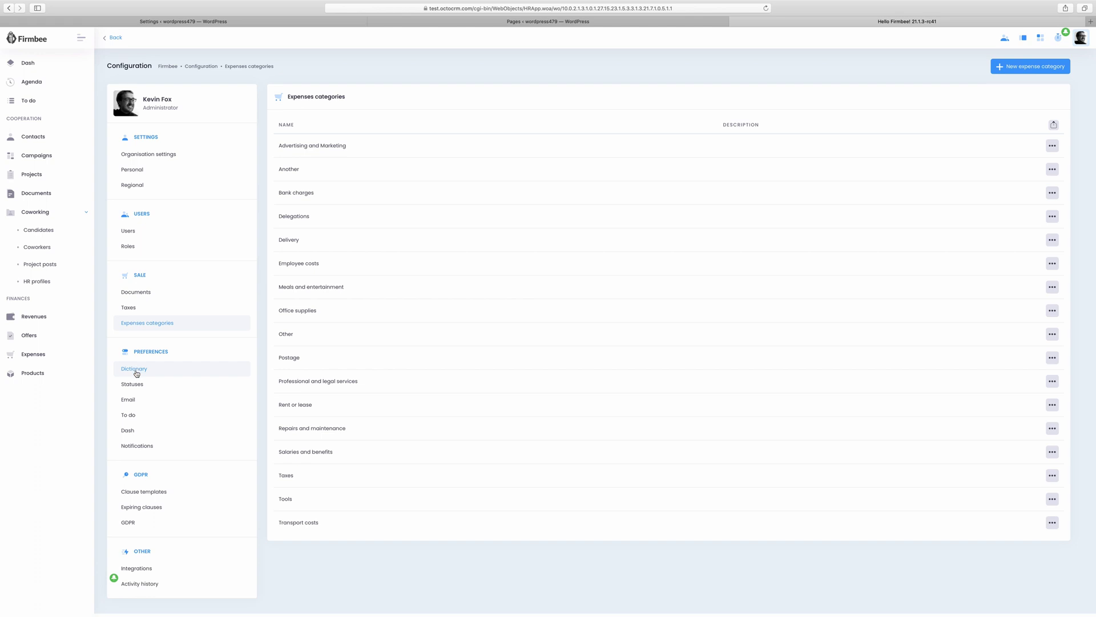
pyautogui.click(128, 429)
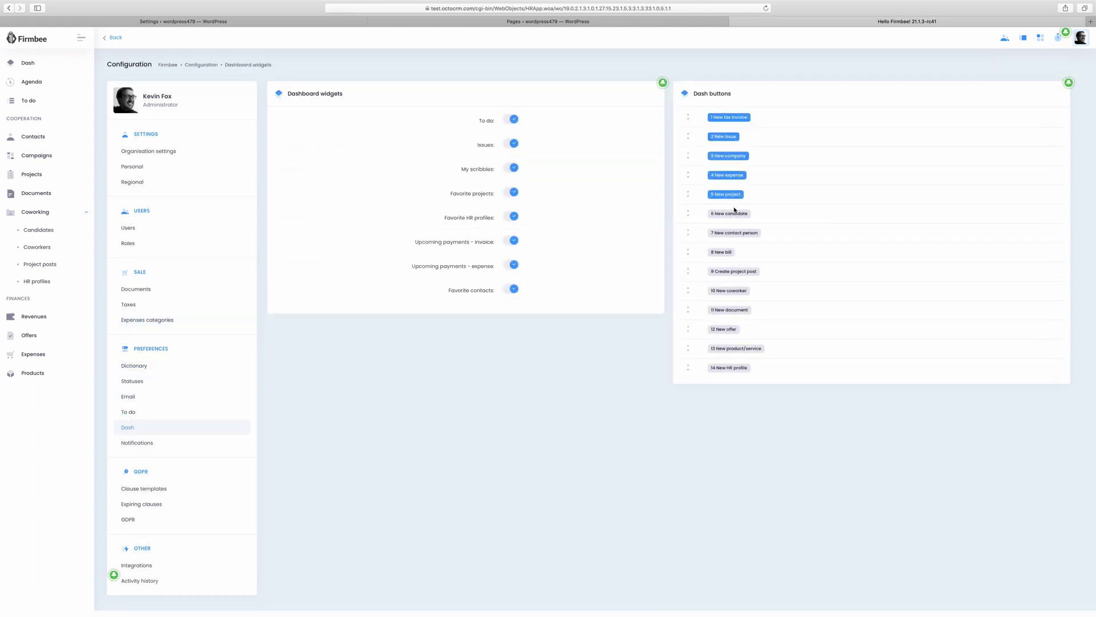
pyautogui.moveTo(690, 214); pyautogui.dragTo(689, 368)
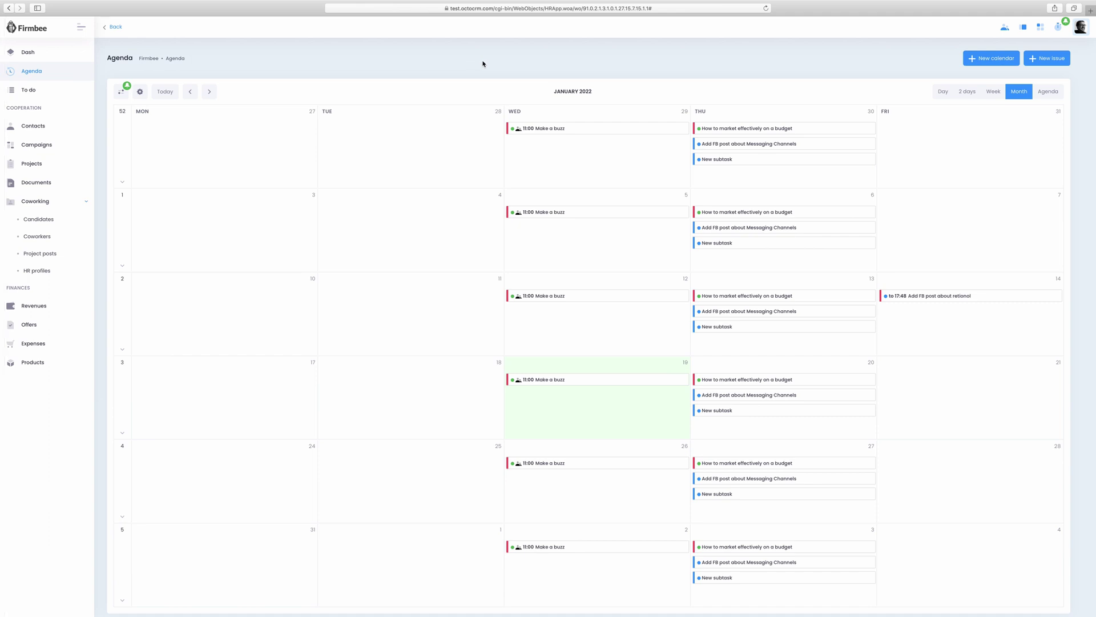
# Create a new orange calendar named 'Priv'.
pyautogui.click(983, 60)
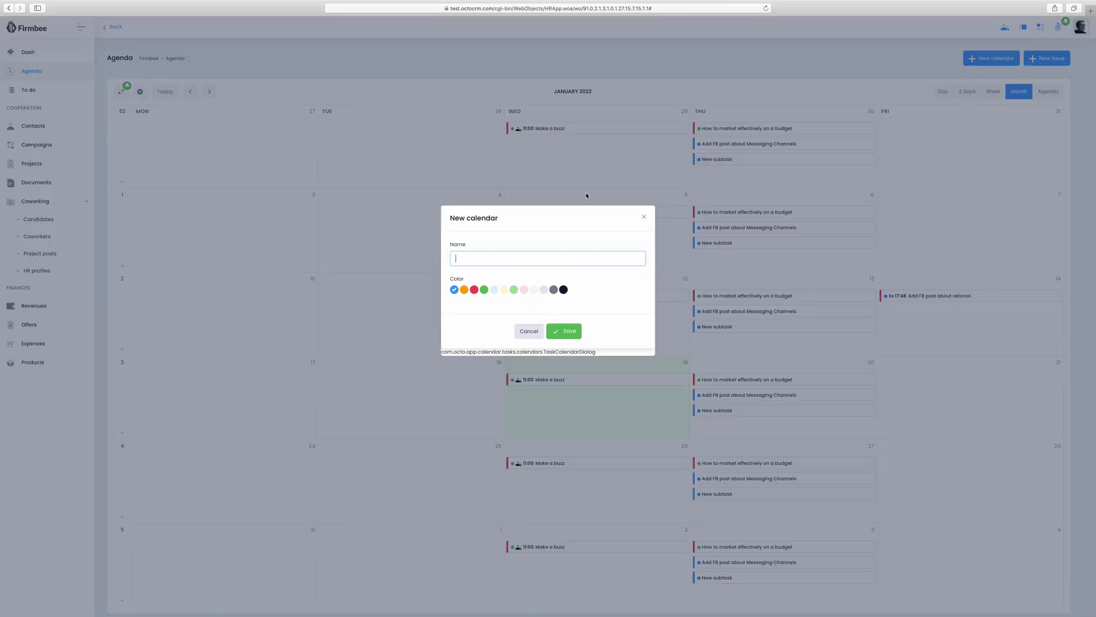
pyautogui.write('Priv')
pyautogui.click(465, 290)
pyautogui.click(559, 329)
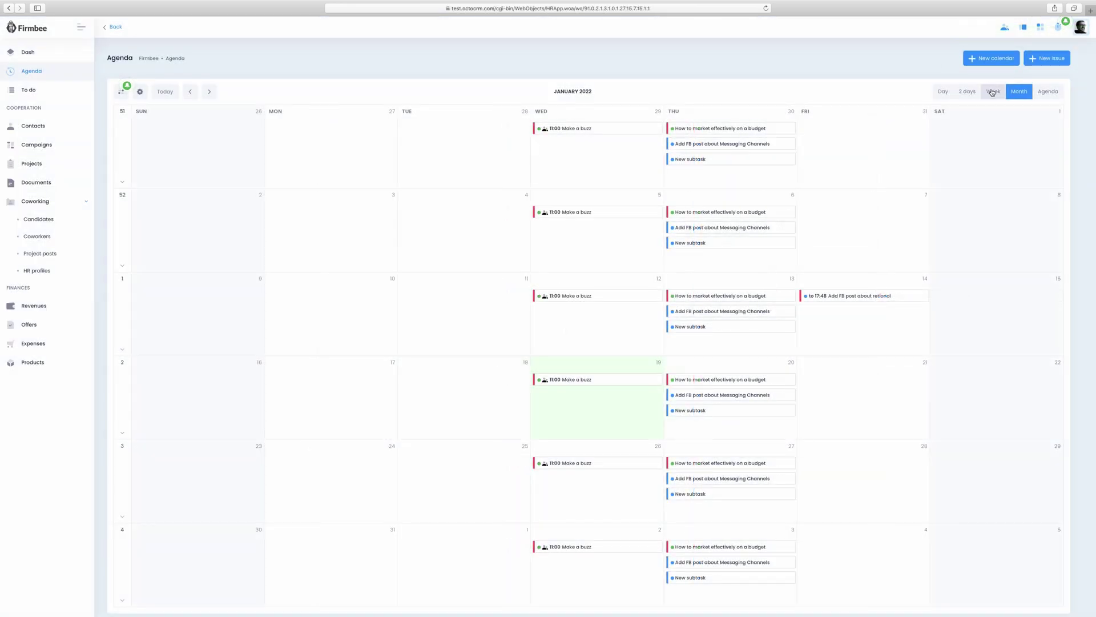
# Try the Week, Month and Agenda views, then open the 'Add FB post about retionol' task details.
pyautogui.click(992, 93)
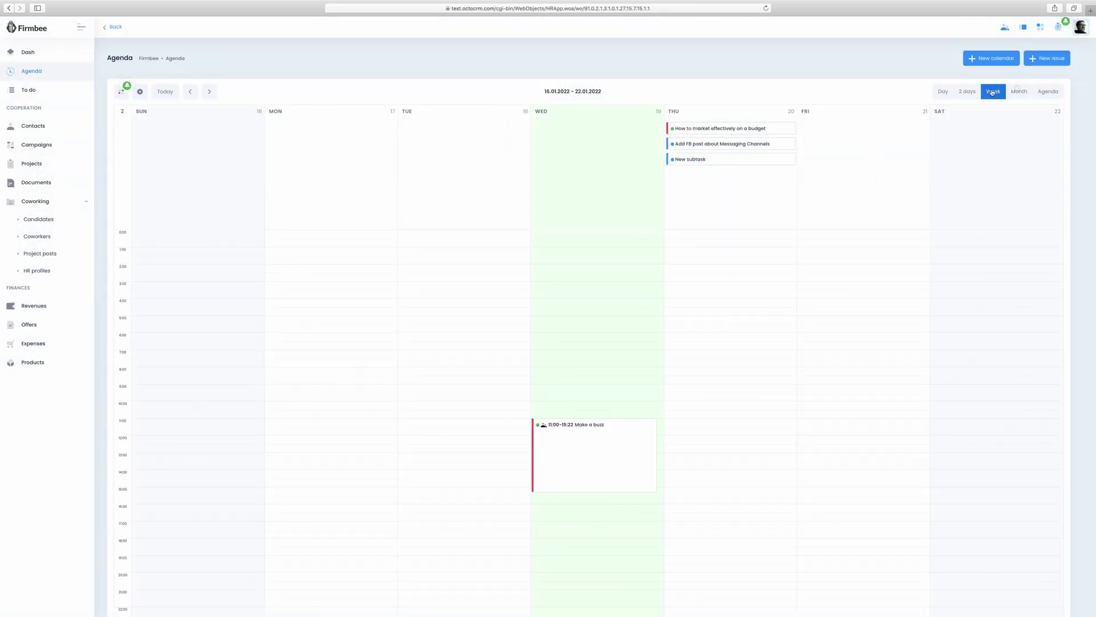
pyautogui.click(1019, 93)
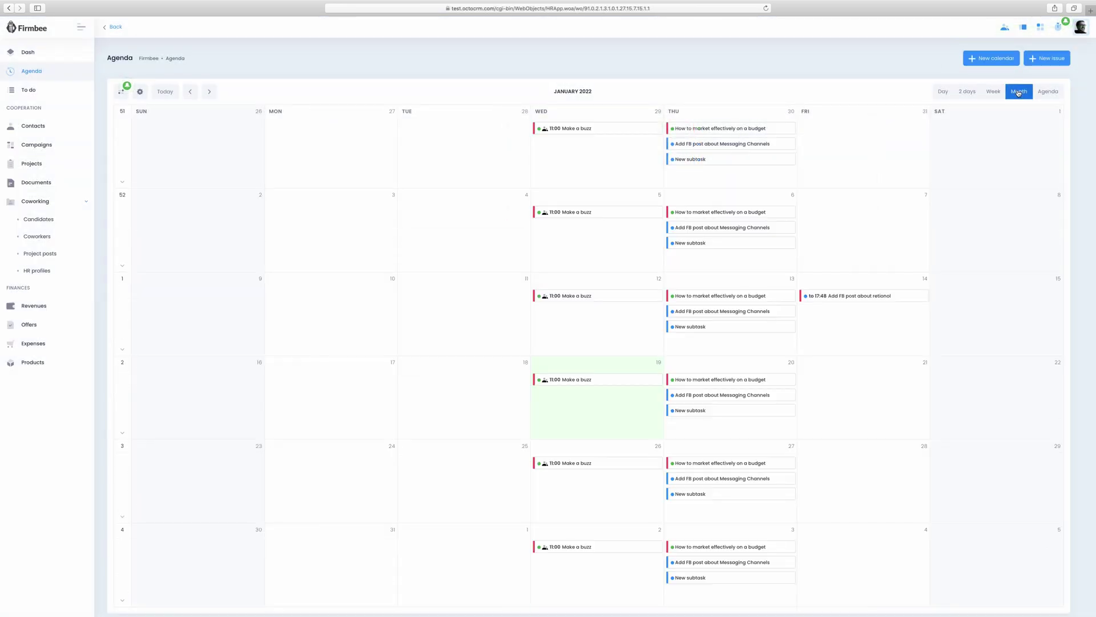
pyautogui.click(1047, 91)
pyautogui.click(1019, 92)
pyautogui.click(121, 91)
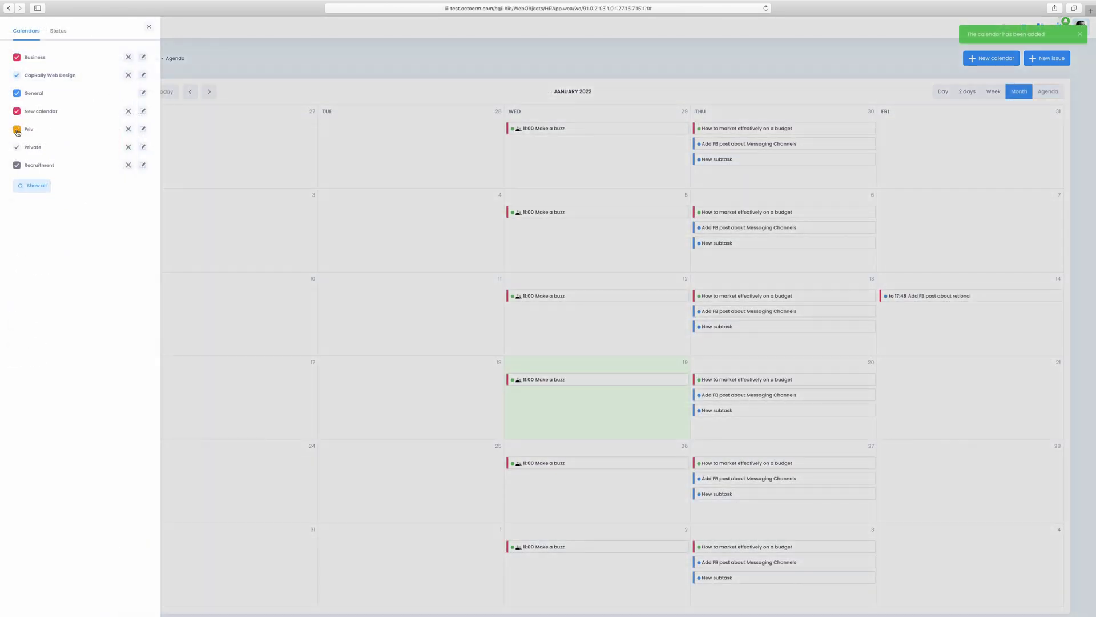
pyautogui.click(937, 296)
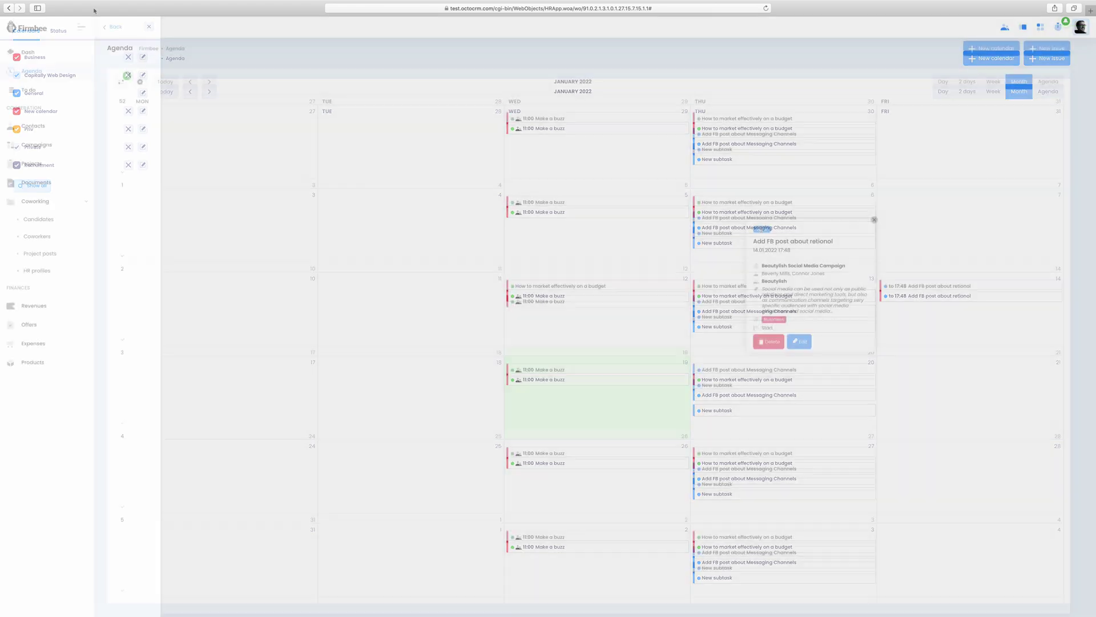
pyautogui.click(802, 342)
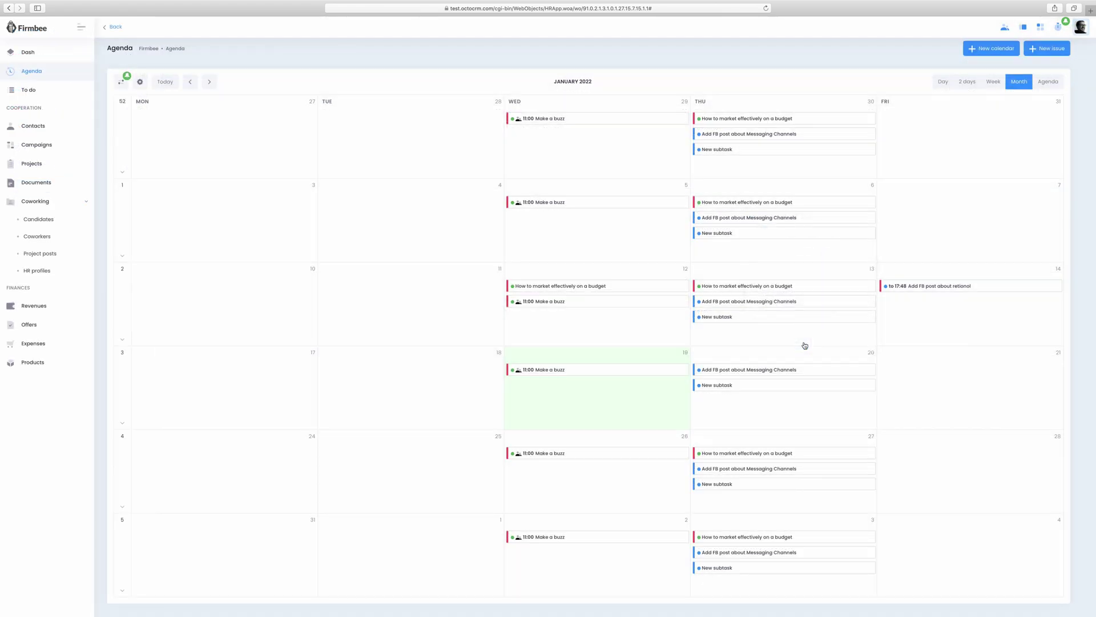
# Change the retionol task's status to In progress and save it.
pyautogui.click(588, 105)
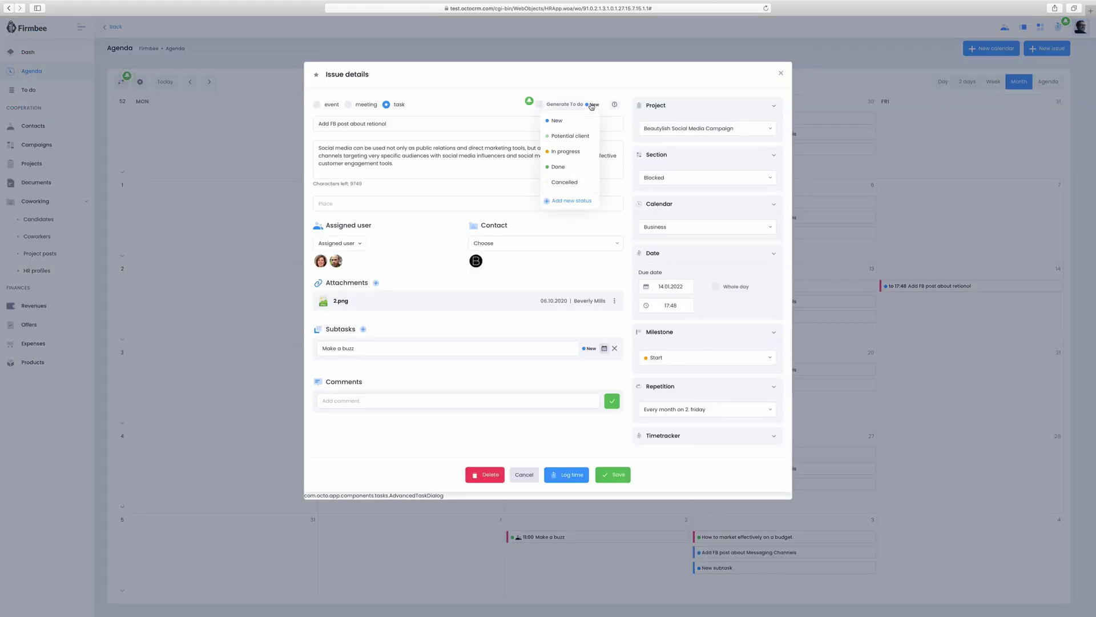
pyautogui.click(575, 151)
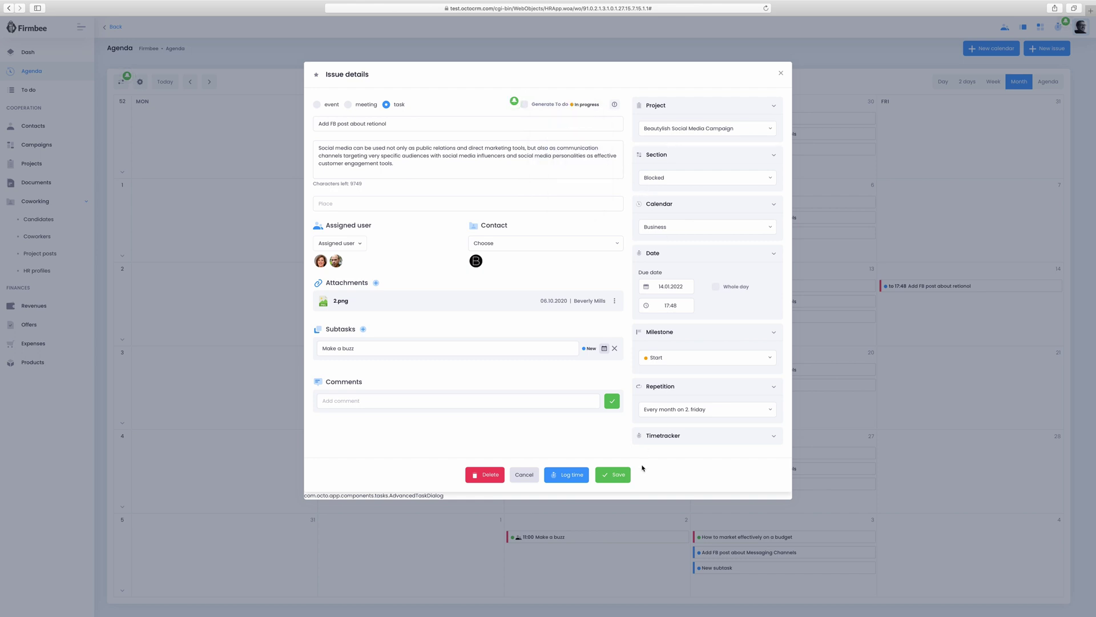
pyautogui.click(614, 474)
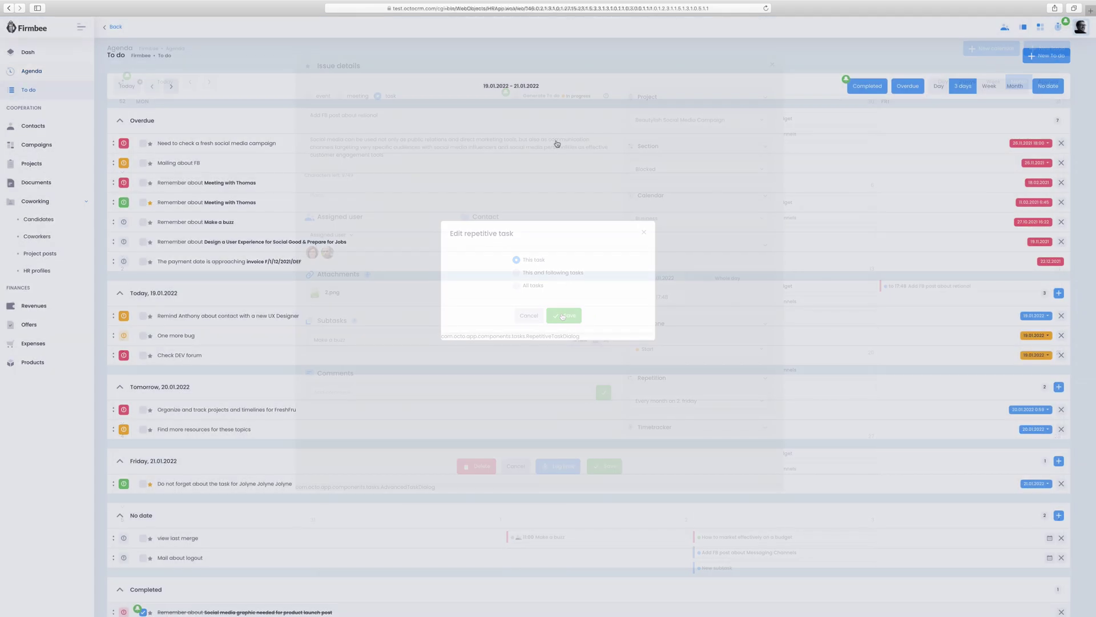
# Set Make a buzz to Low priority and the payment reminder to High priority.
pyautogui.scroll(-2, 557, 154)
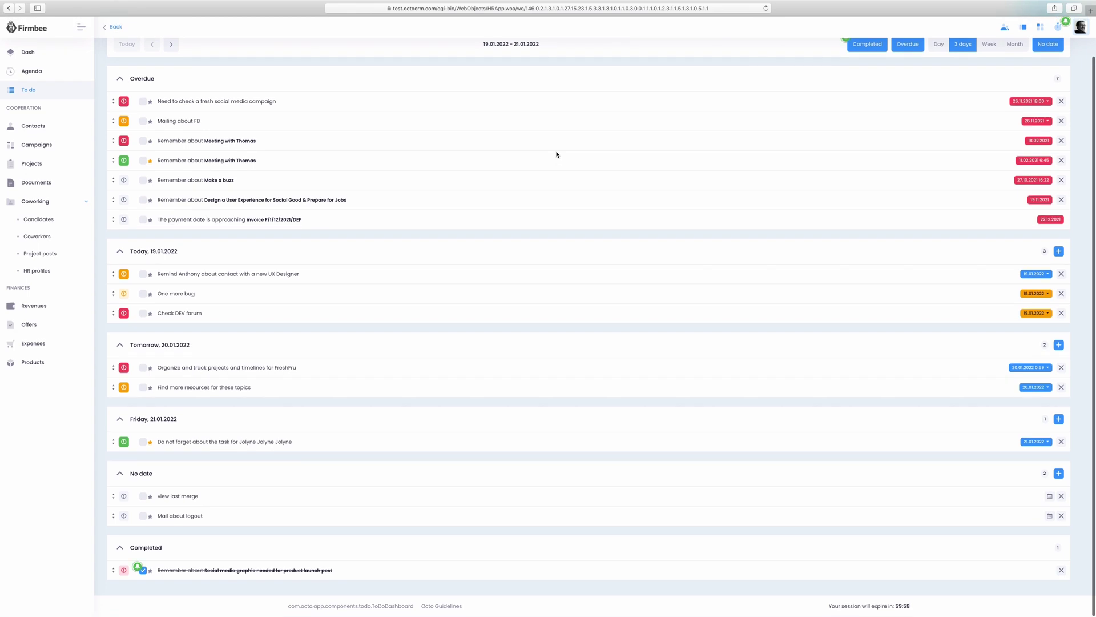
pyautogui.scroll(2, 557, 154)
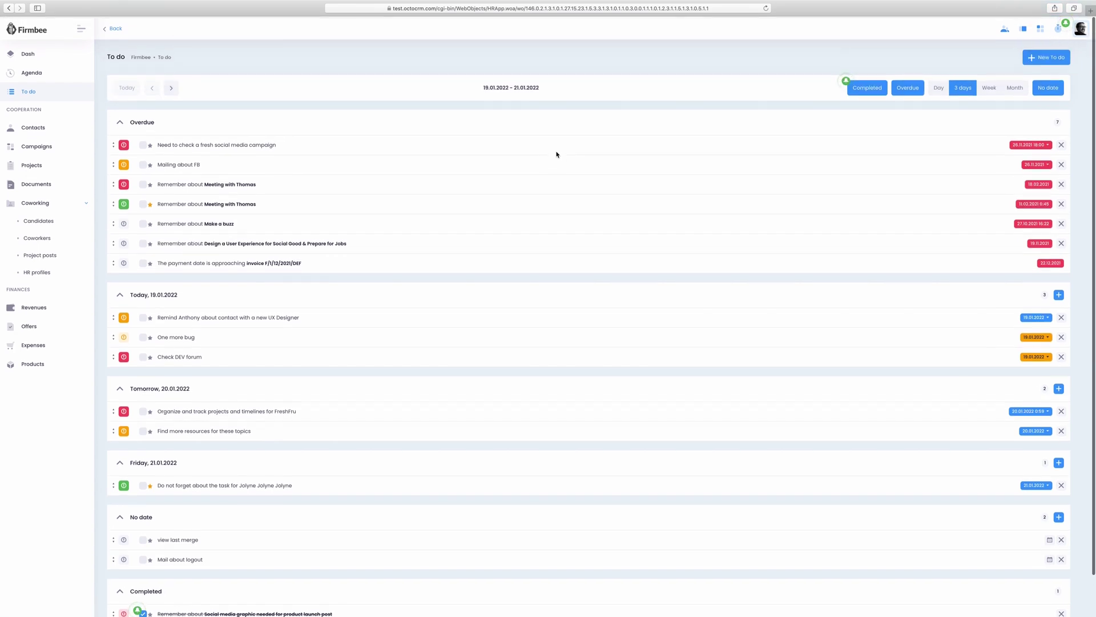
pyautogui.click(123, 222)
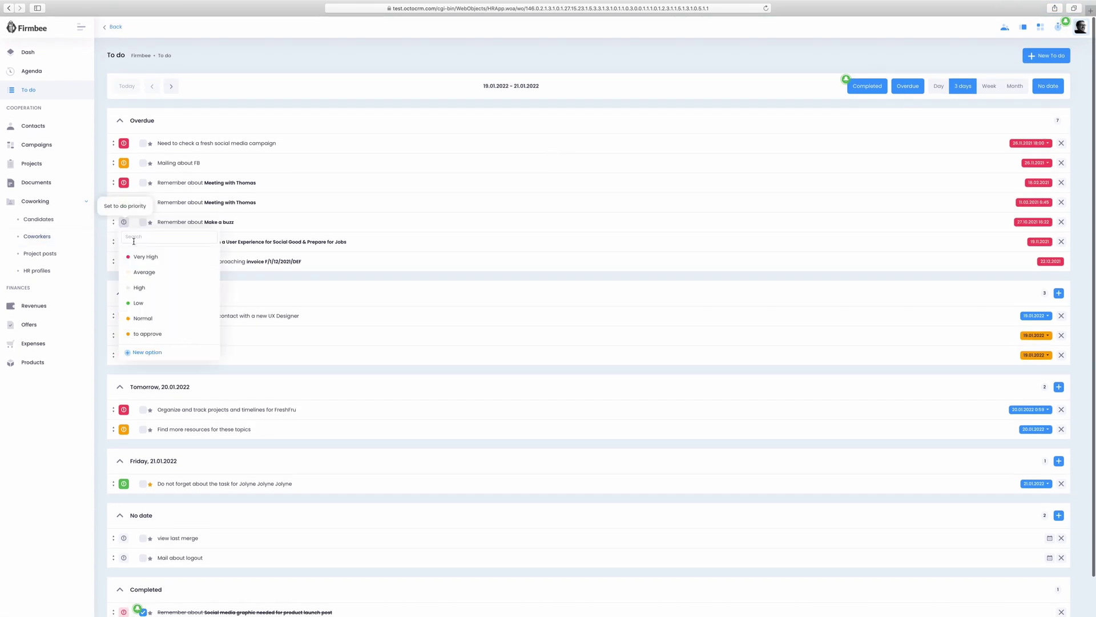
pyautogui.click(143, 303)
pyautogui.click(124, 263)
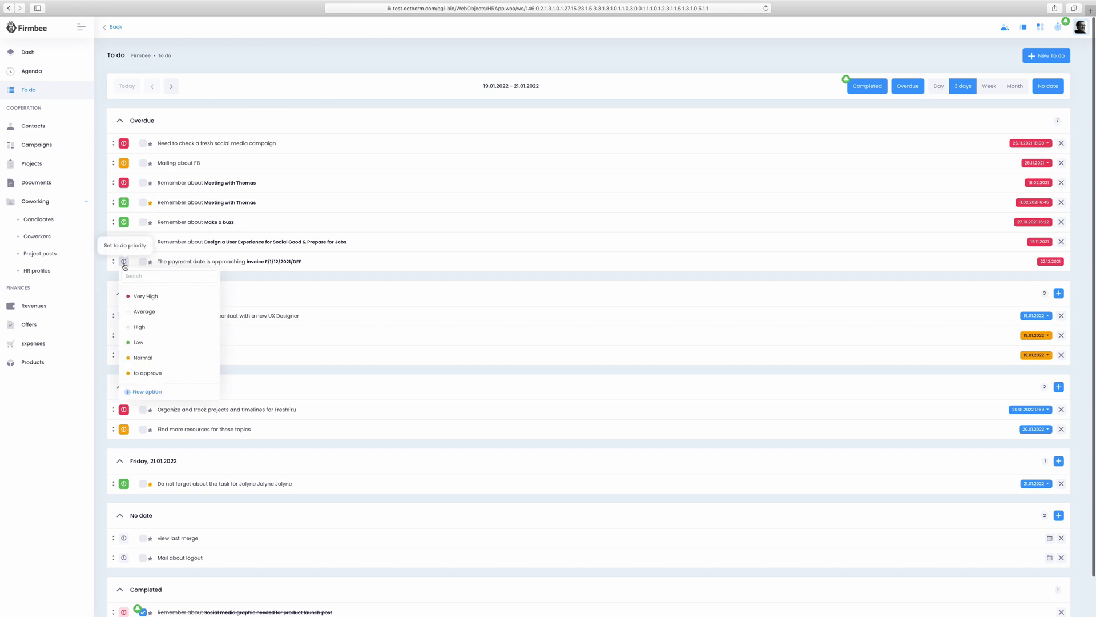
pyautogui.click(148, 327)
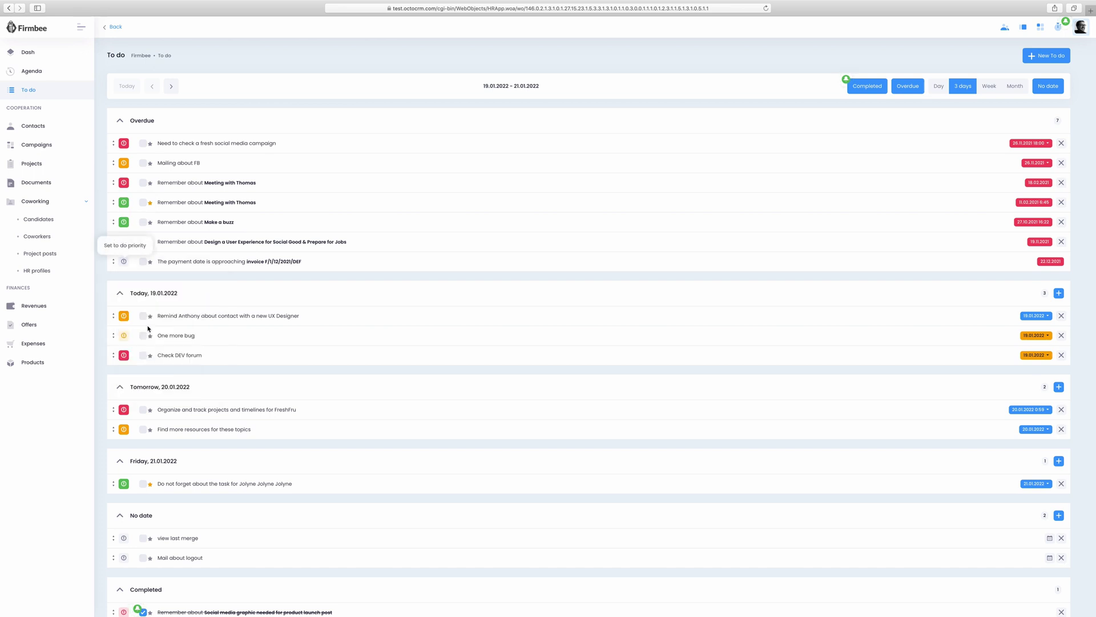
# Add a new to-do 'View/comment on forum BUZZ' for today.
pyautogui.click(1046, 55)
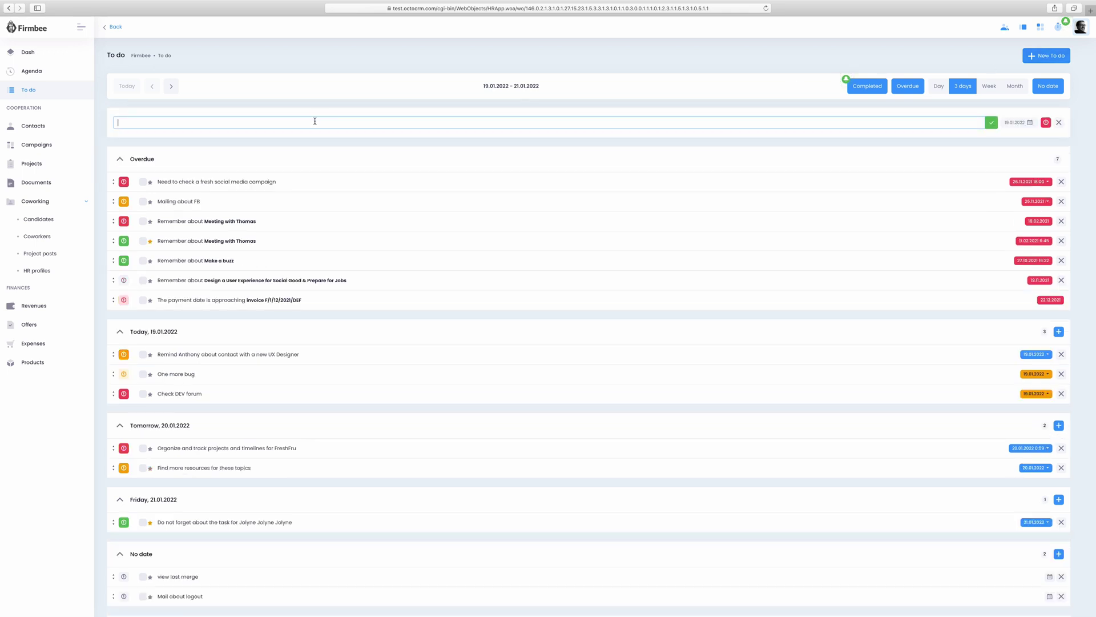
pyautogui.write('View/comment on forum BUZZ')
pyautogui.click(992, 122)
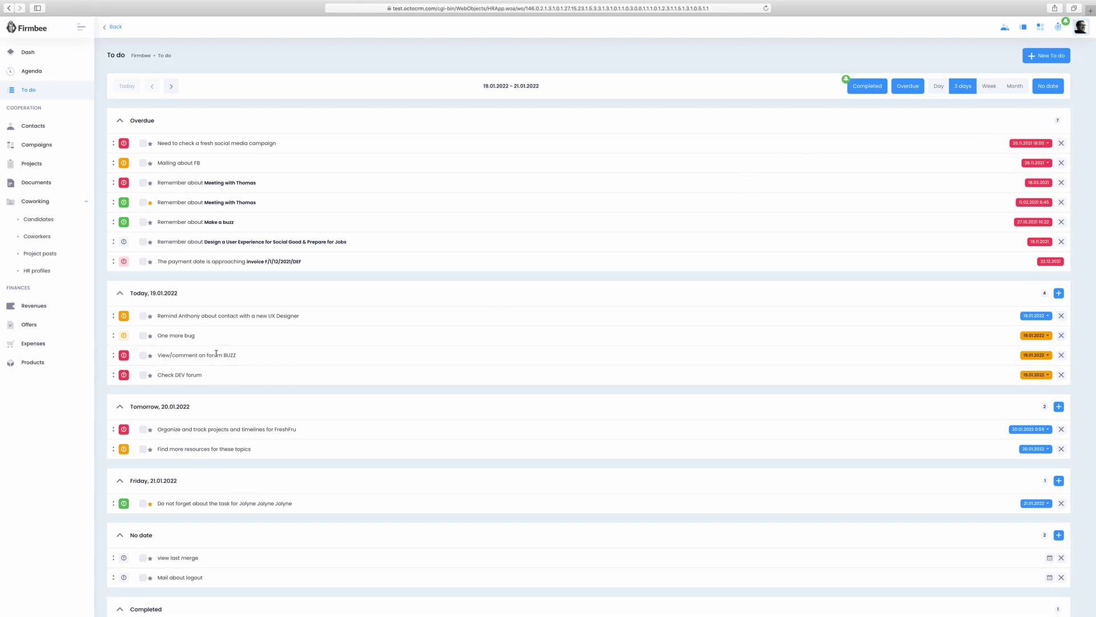
pyautogui.click(123, 354)
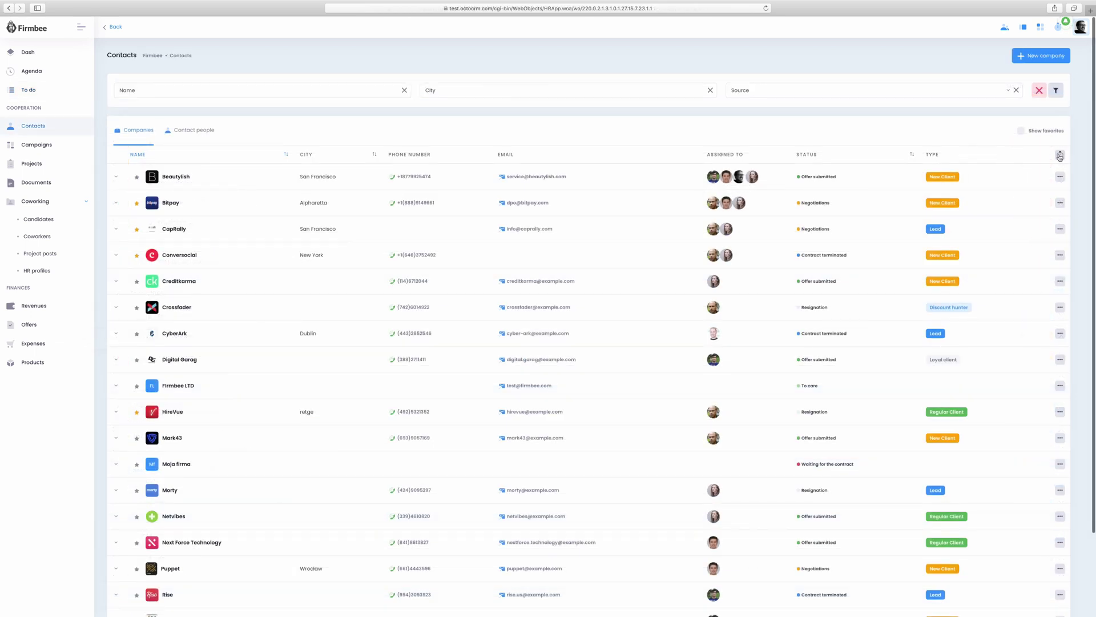
# Open and close the company export choices, then toggle Show favorites on and back off.
pyautogui.click(1060, 155)
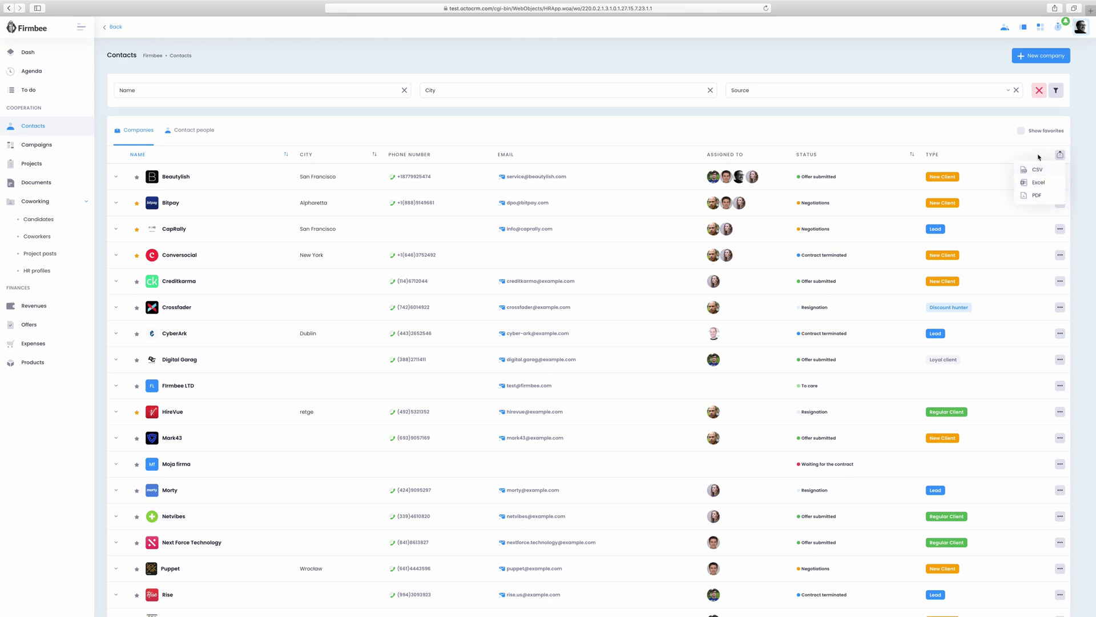
pyautogui.click(1038, 154)
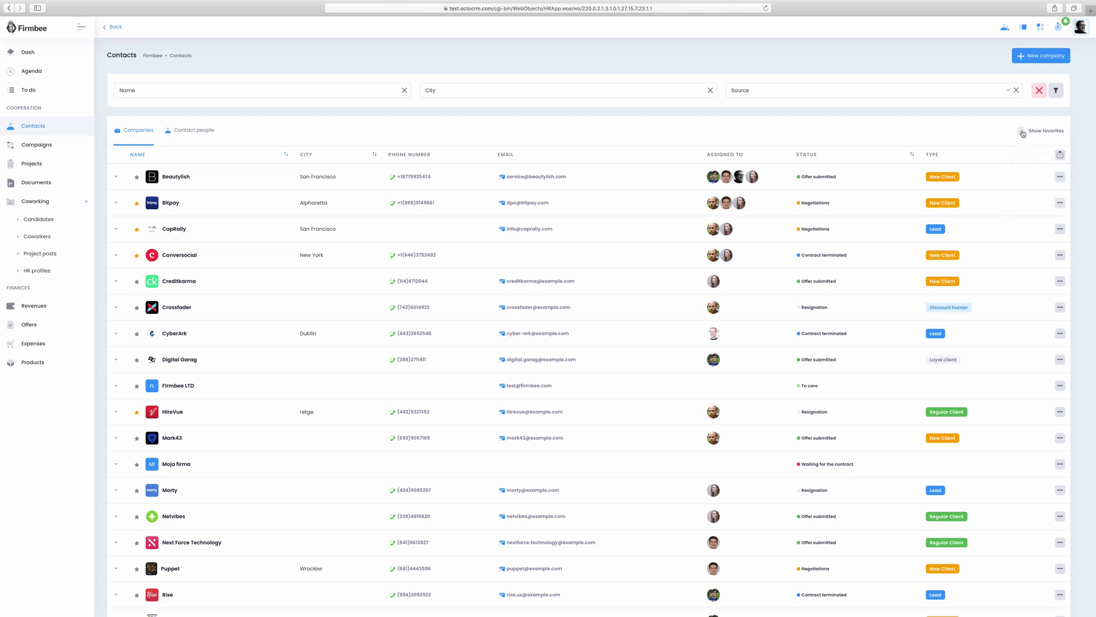
pyautogui.click(1022, 131)
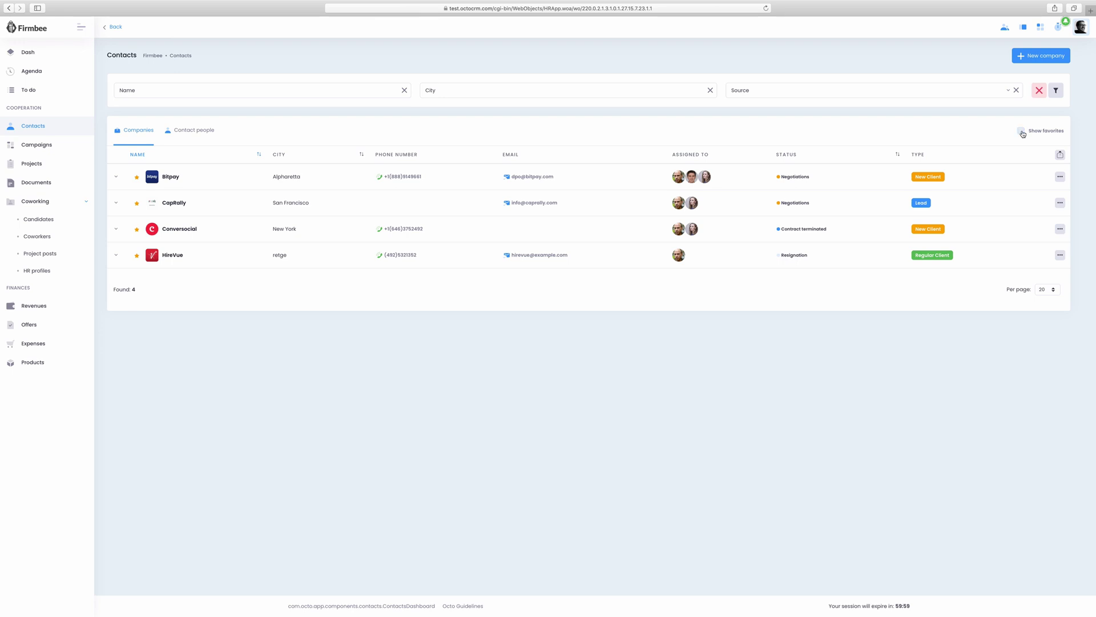
pyautogui.click(1021, 131)
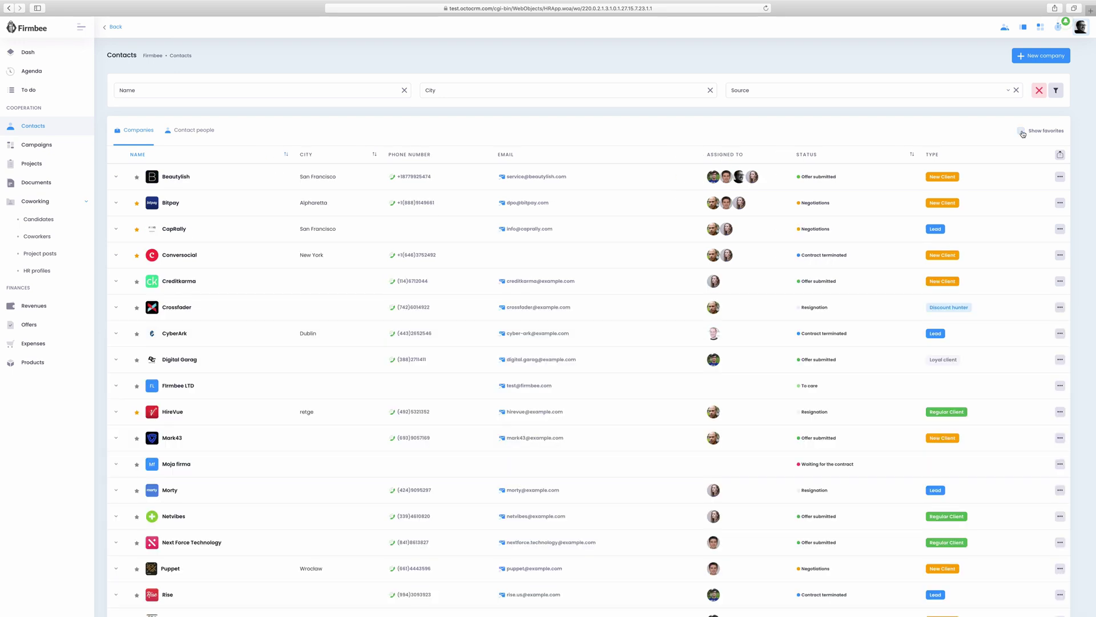
# Open Beautylish and browse its notes, agenda, files and documents.
pyautogui.click(180, 177)
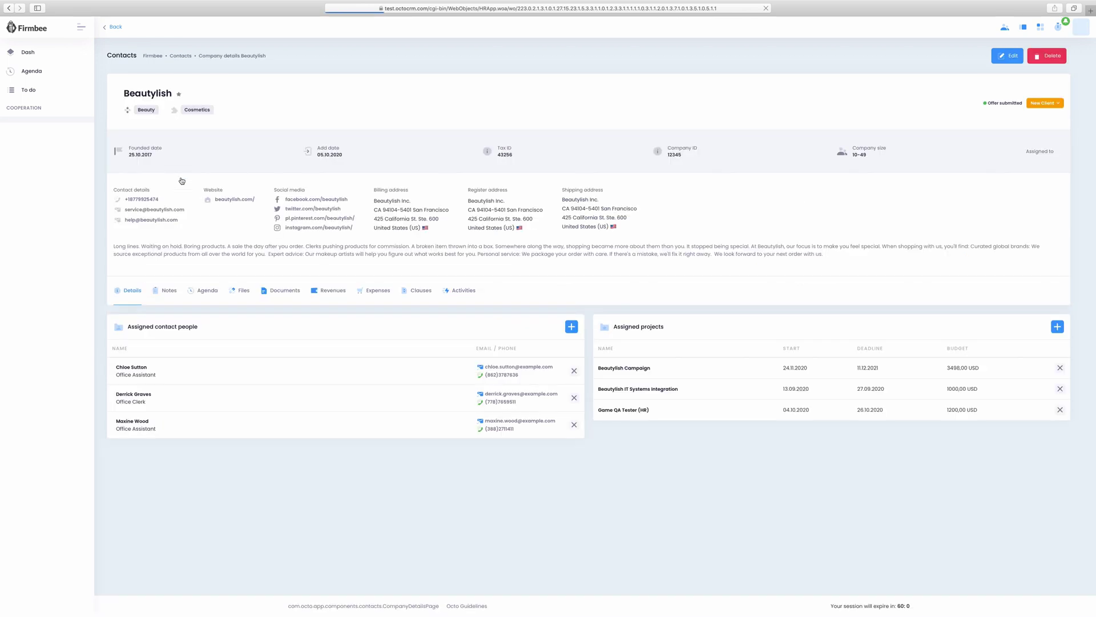
pyautogui.click(166, 293)
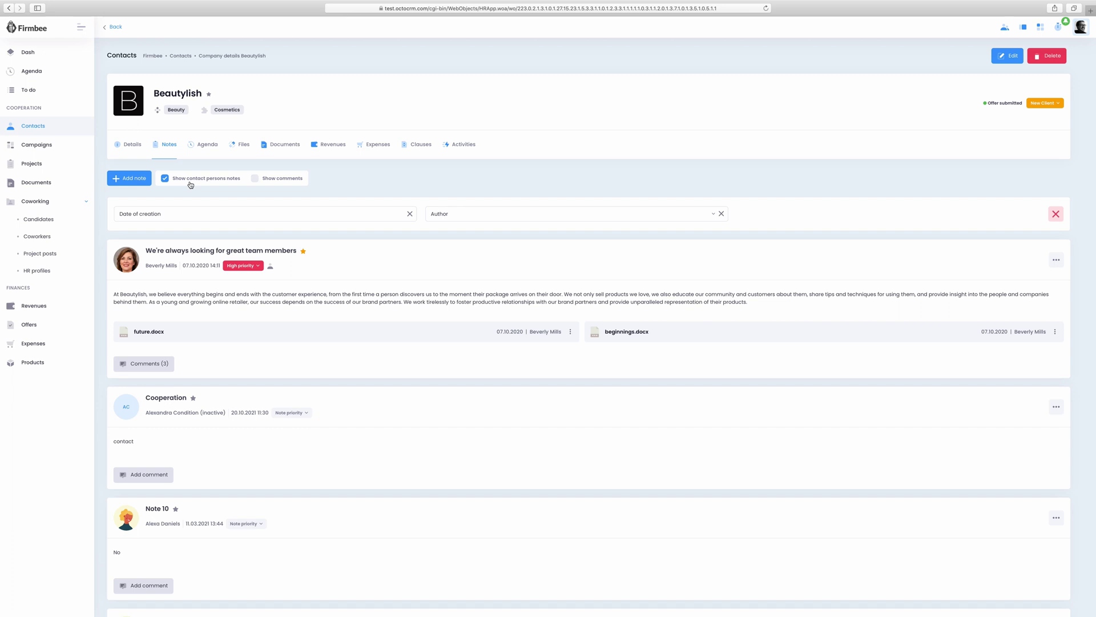
pyautogui.click(202, 150)
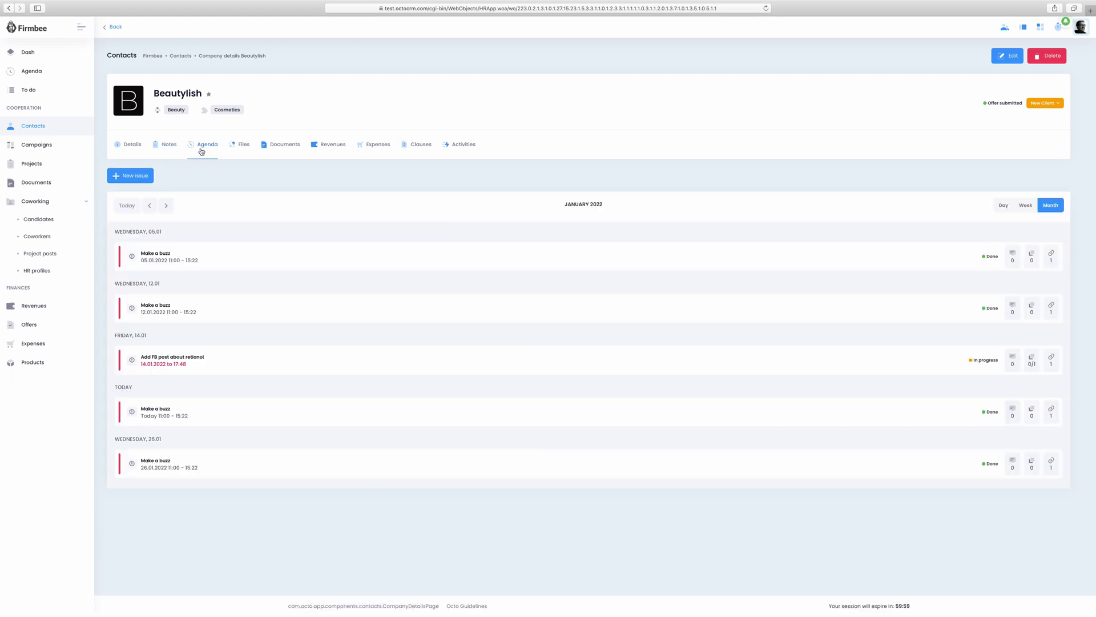
pyautogui.click(245, 150)
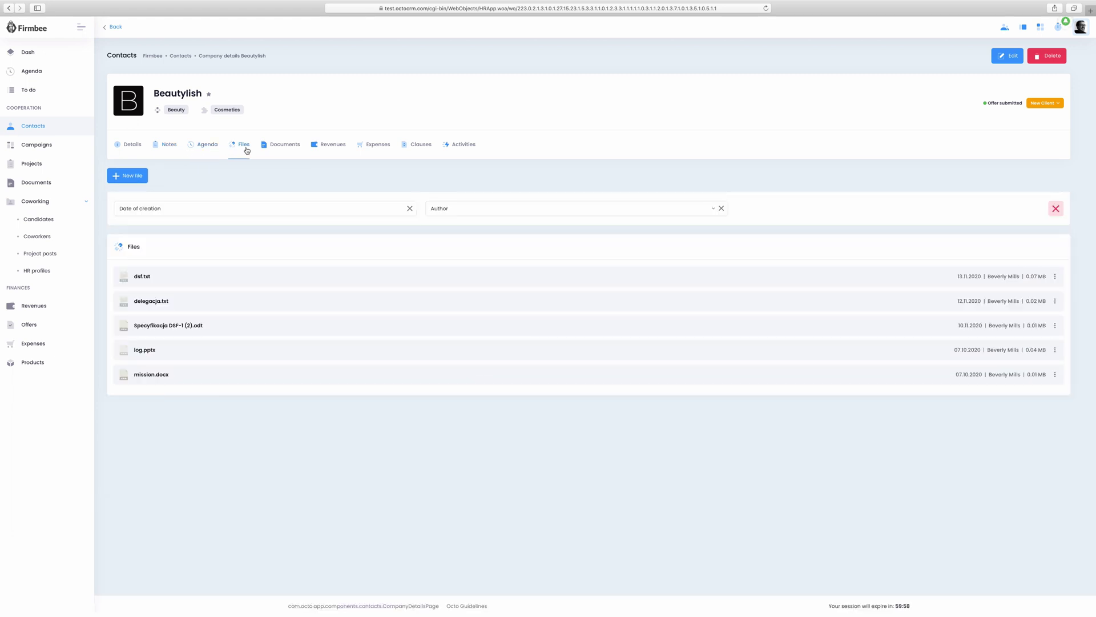
pyautogui.click(288, 150)
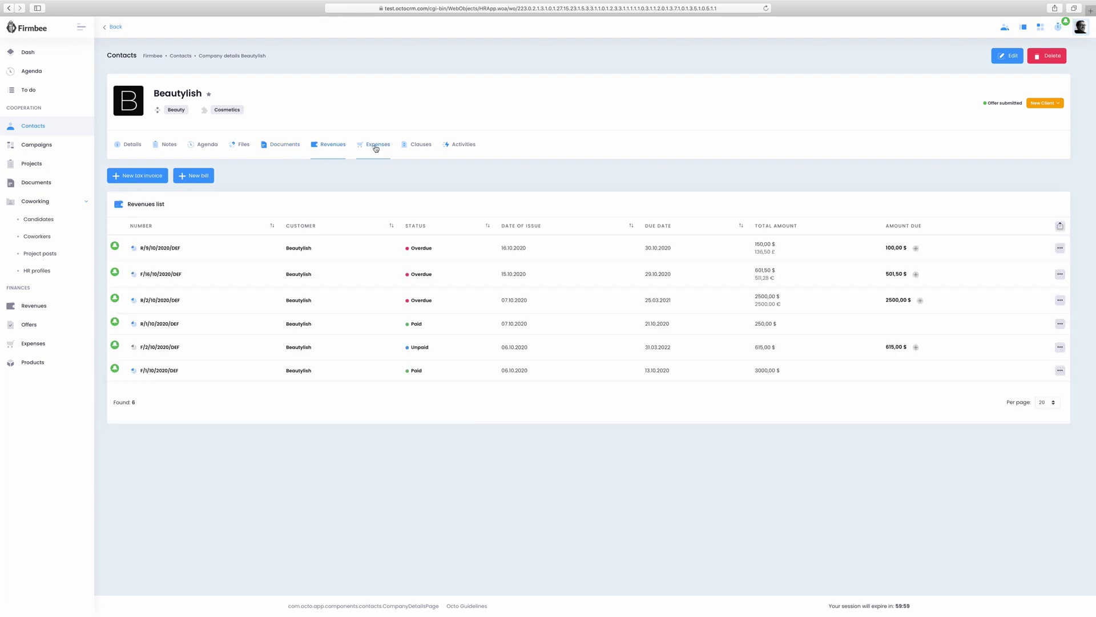
# Review Beautylish's expenses, clauses and activity, then open the My new lead form campaign options.
pyautogui.click(376, 148)
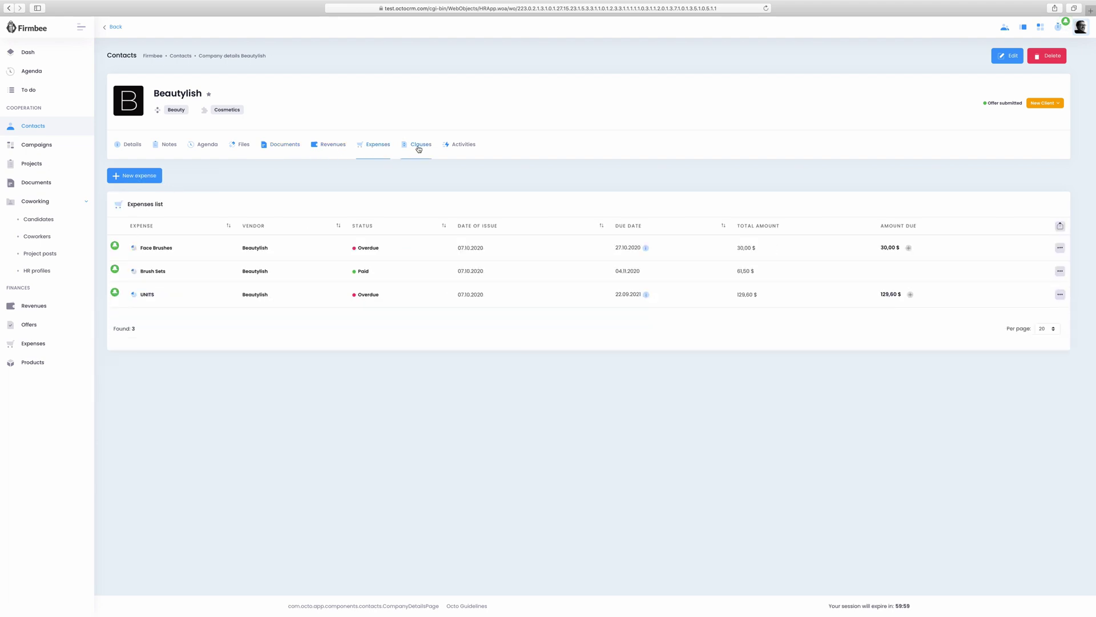
pyautogui.click(418, 149)
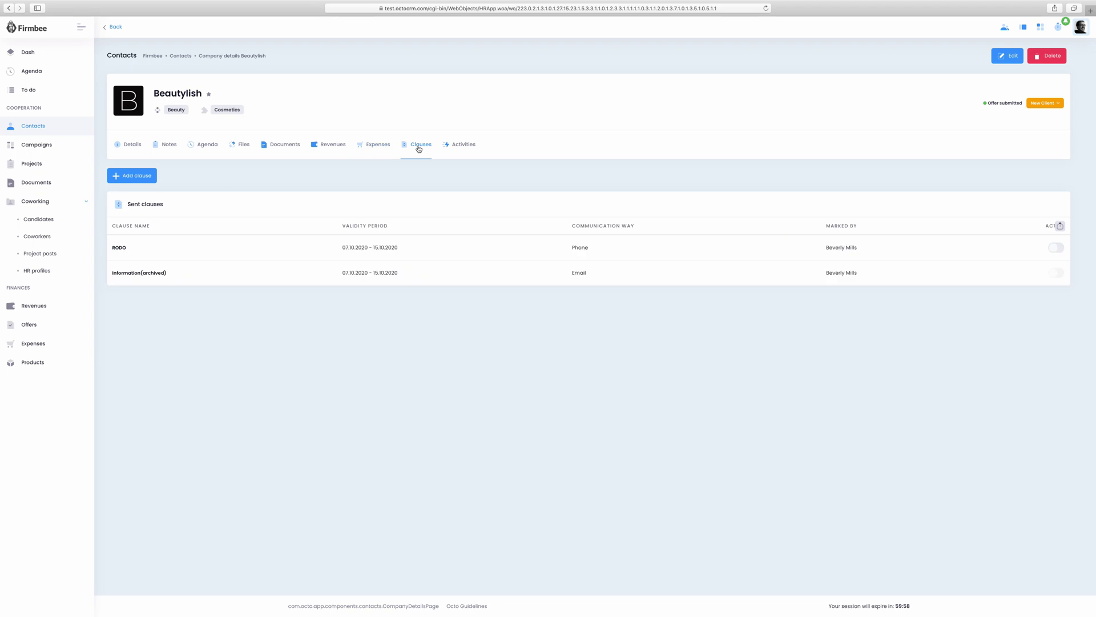
pyautogui.click(452, 149)
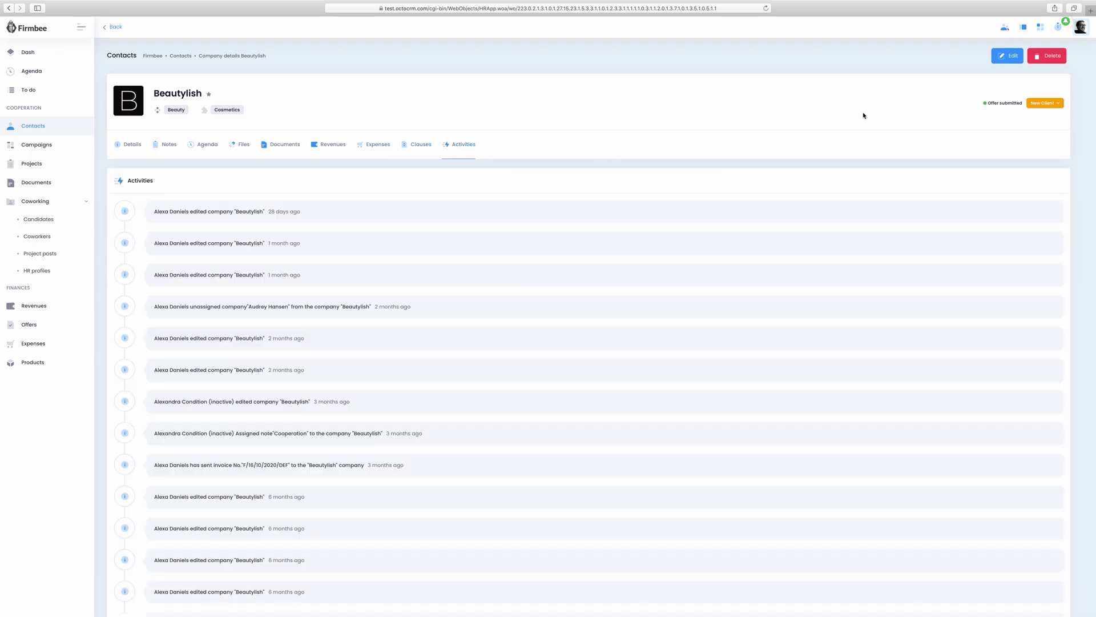
pyautogui.click(1010, 56)
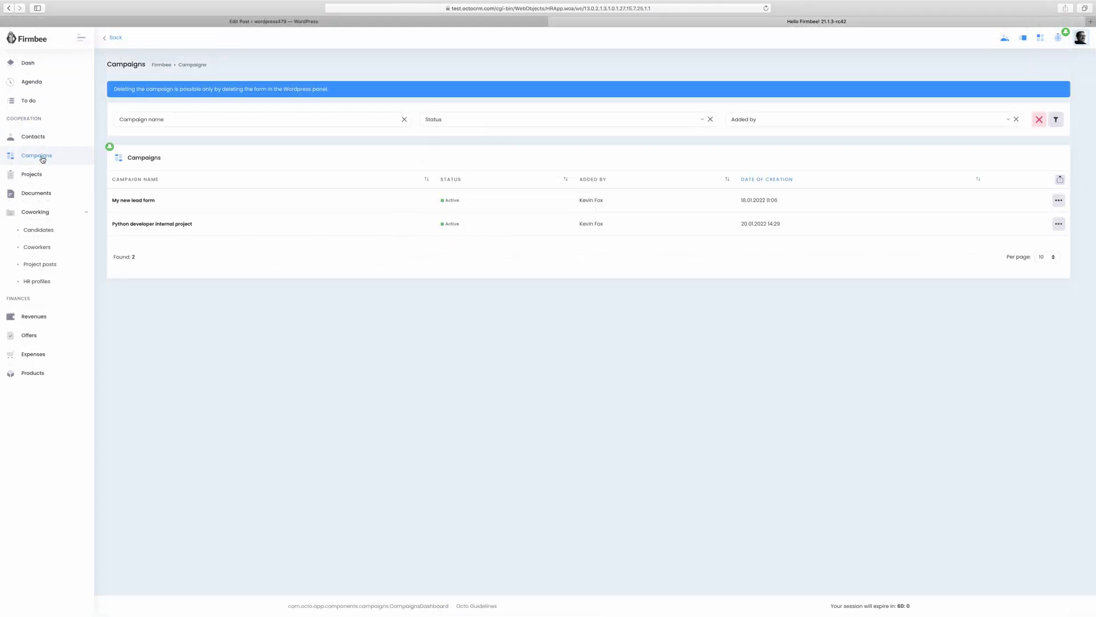
pyautogui.click(1058, 200)
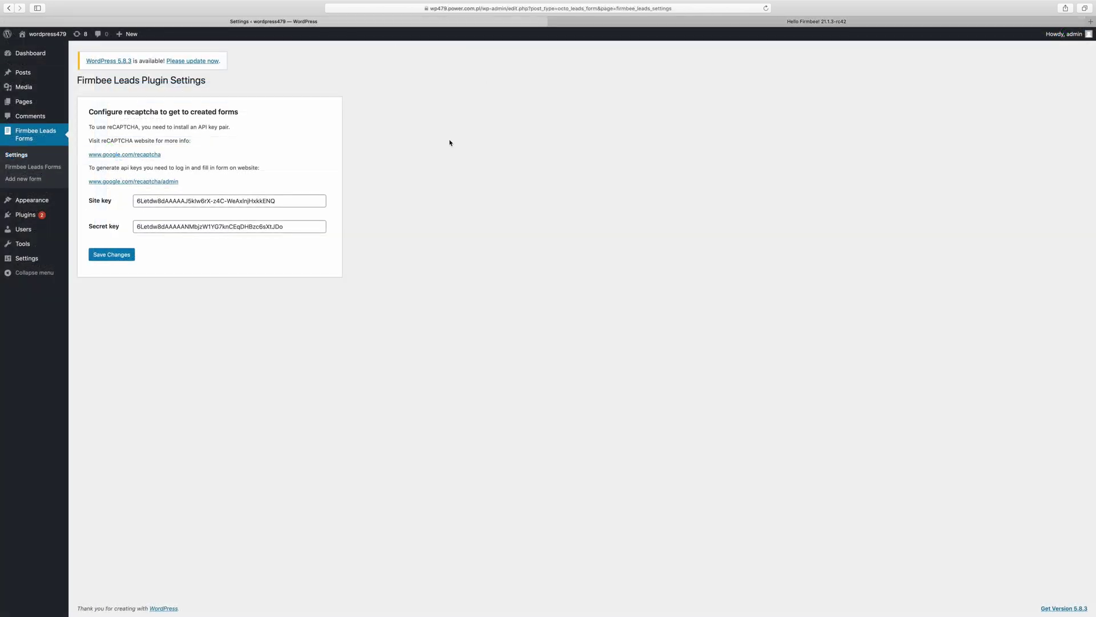
# Enable Add privacy policy on the Python developer internal project lead form.
pyautogui.click(43, 169)
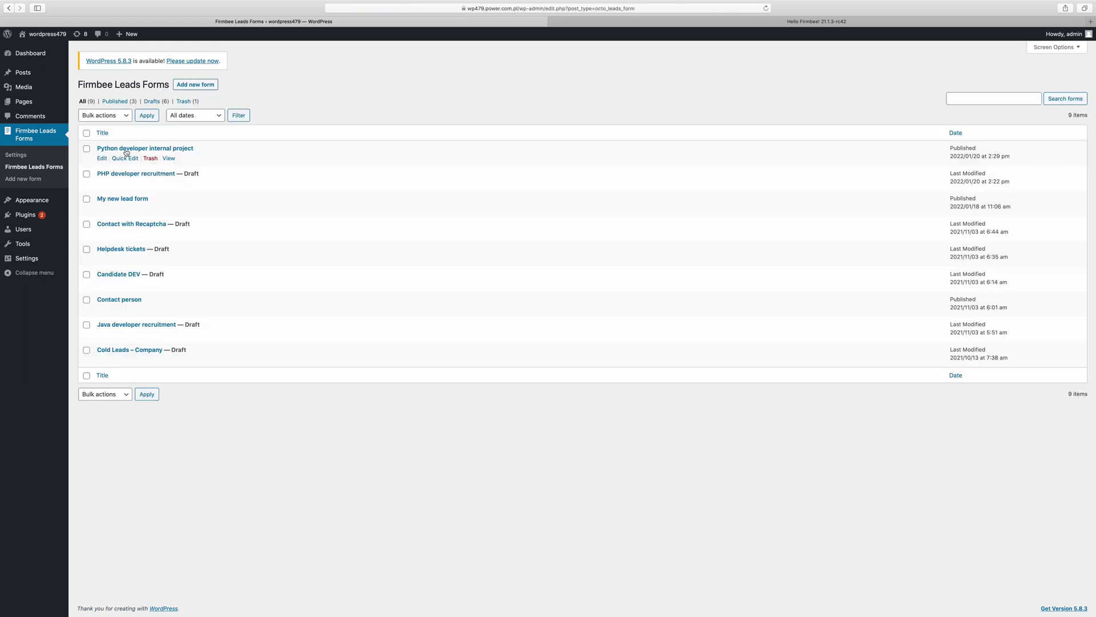
pyautogui.click(134, 149)
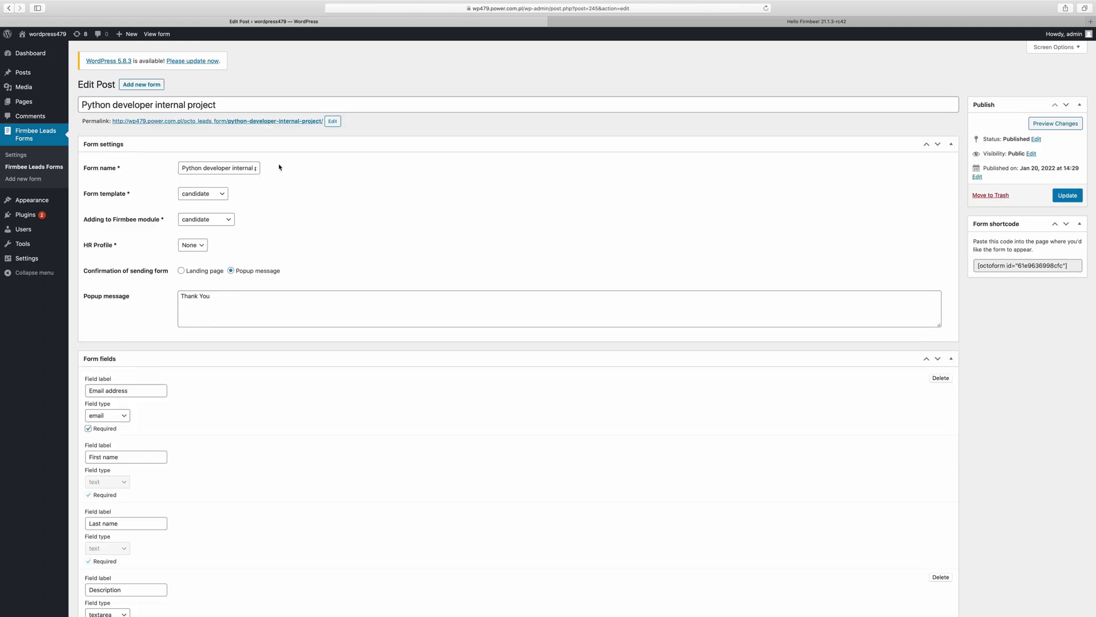
pyautogui.scroll(-5, 962, 263)
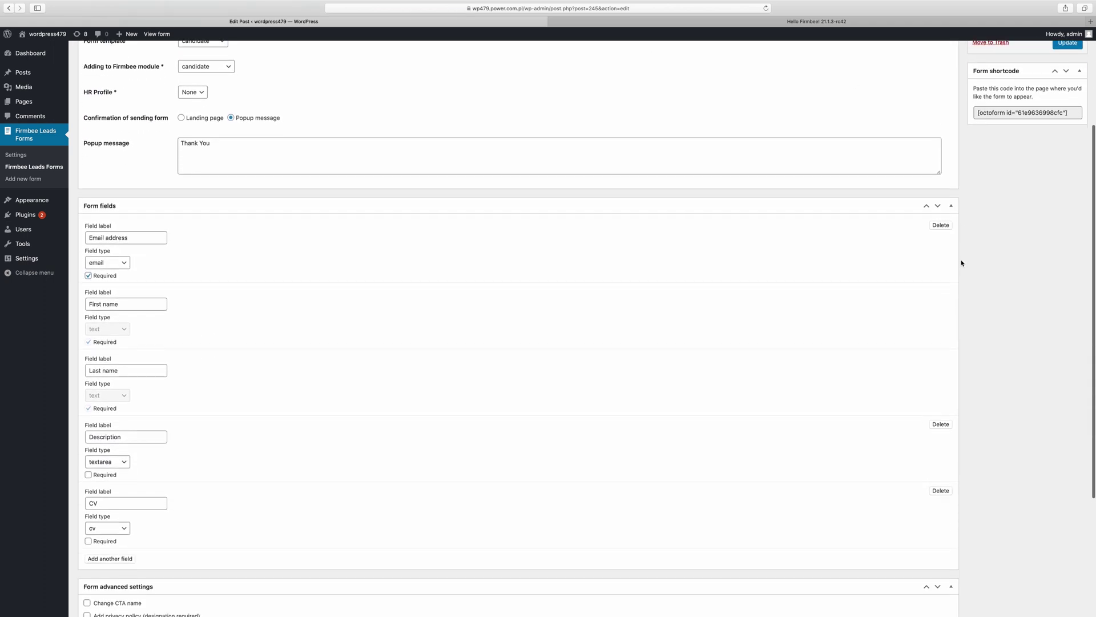
pyautogui.scroll(-1, 962, 264)
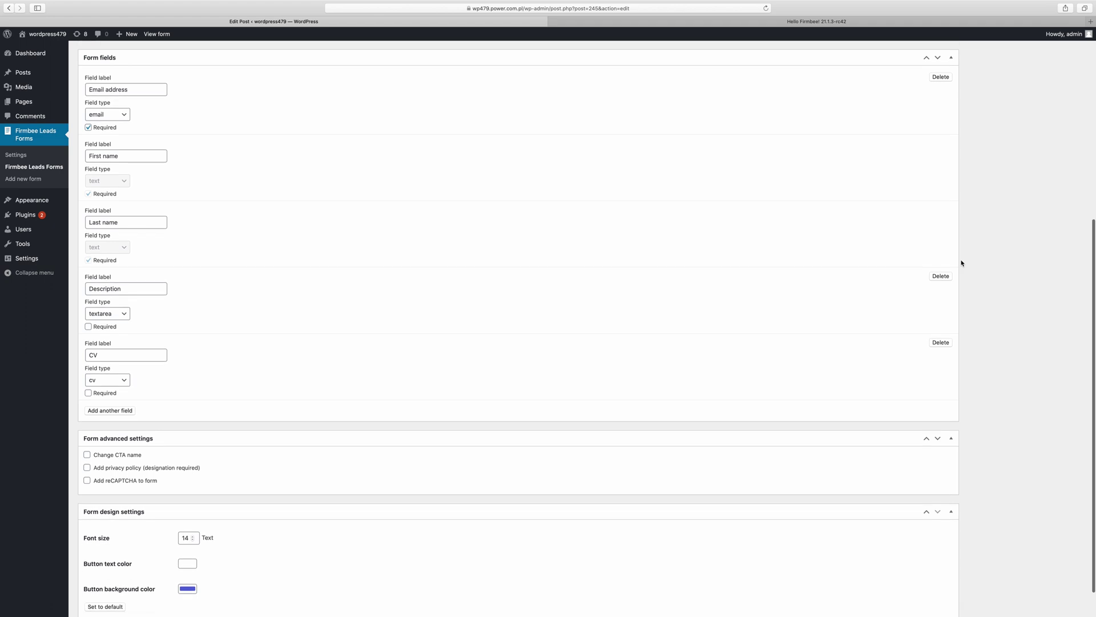
pyautogui.scroll(-1, 962, 263)
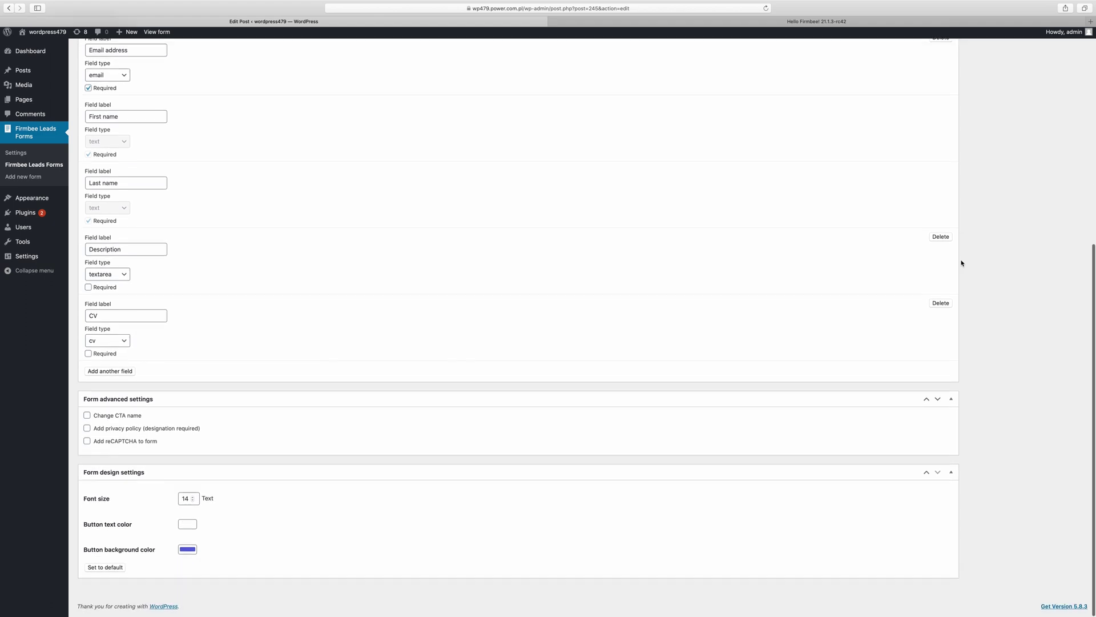
pyautogui.click(87, 430)
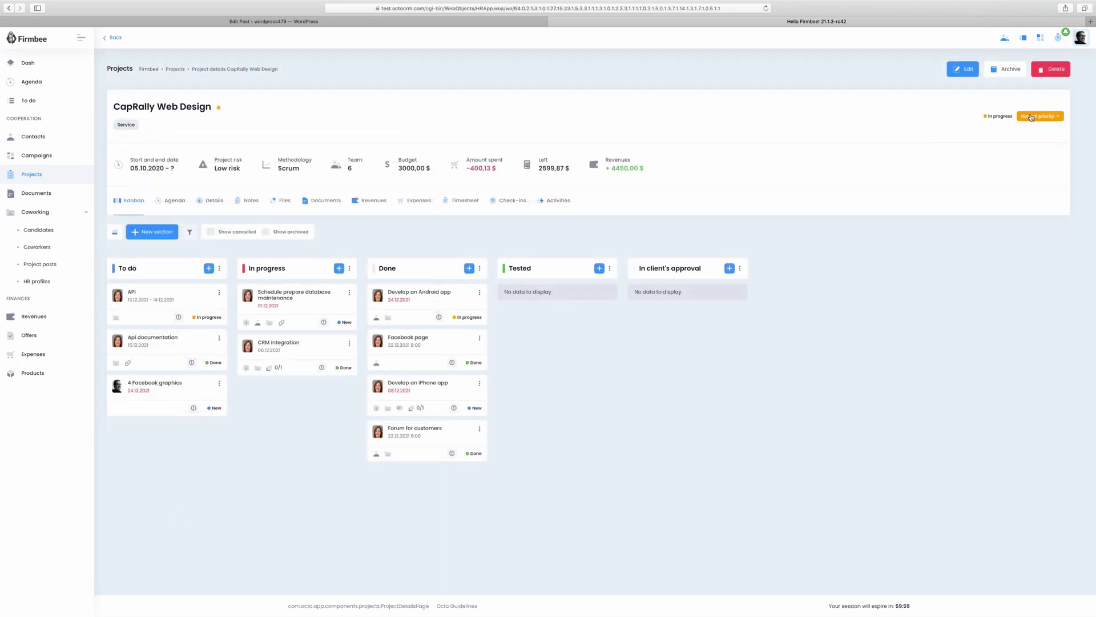
# Open the CapRally Web Design project's edit form.
pyautogui.click(962, 69)
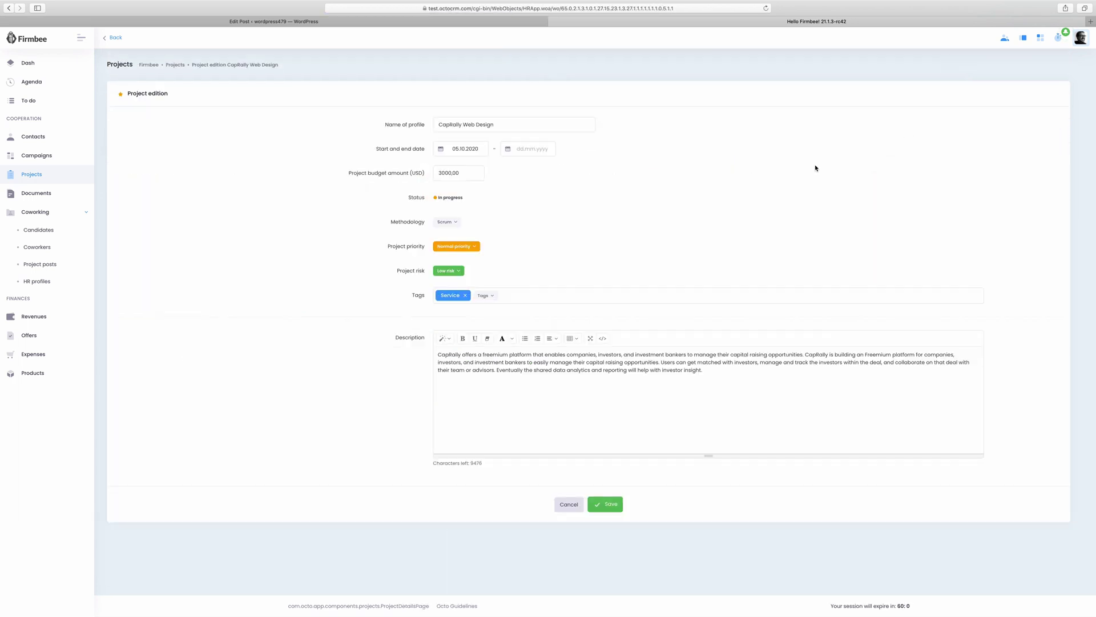
# Change the budget to 3500,00, set end date 31.01.2022, and add the Web Design tag.
pyautogui.click(442, 174)
pyautogui.write('5')
pyautogui.click(531, 149)
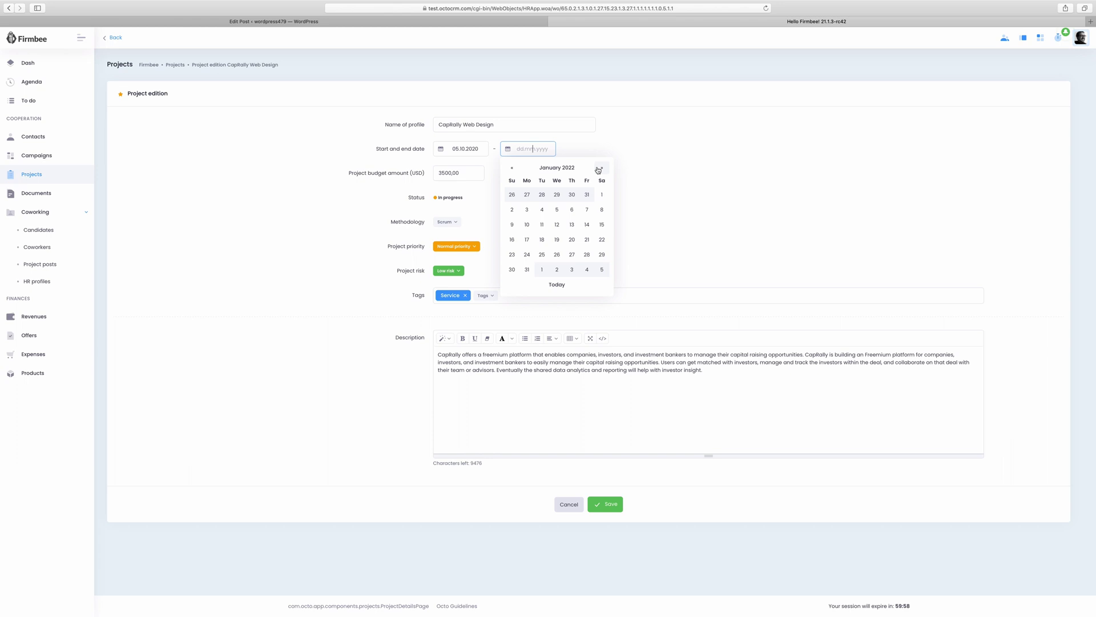
pyautogui.click(527, 269)
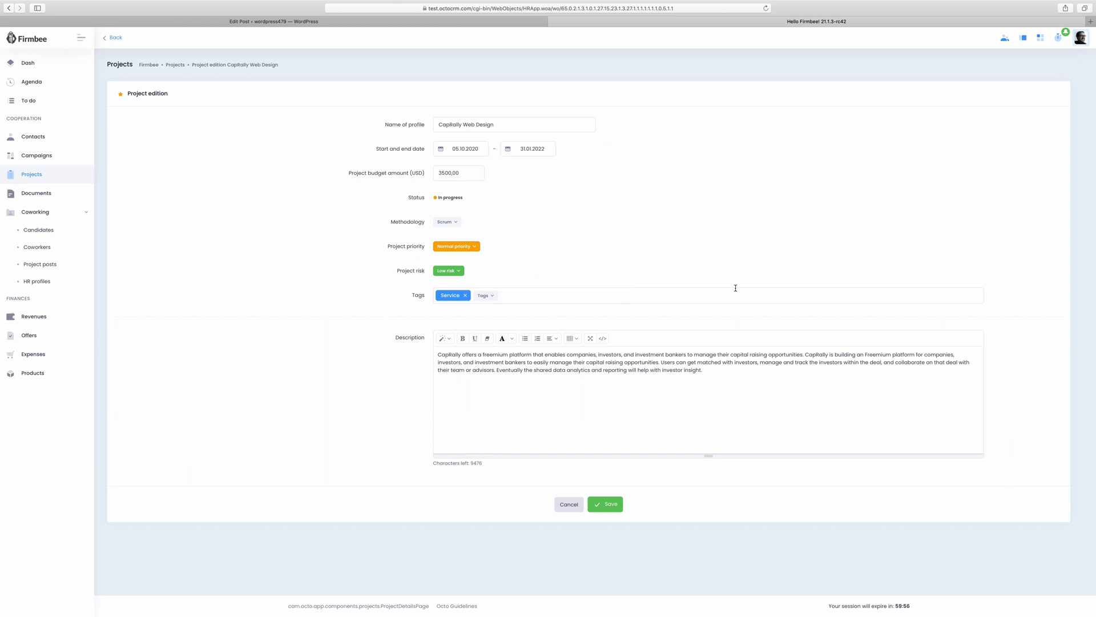
pyautogui.click(485, 295)
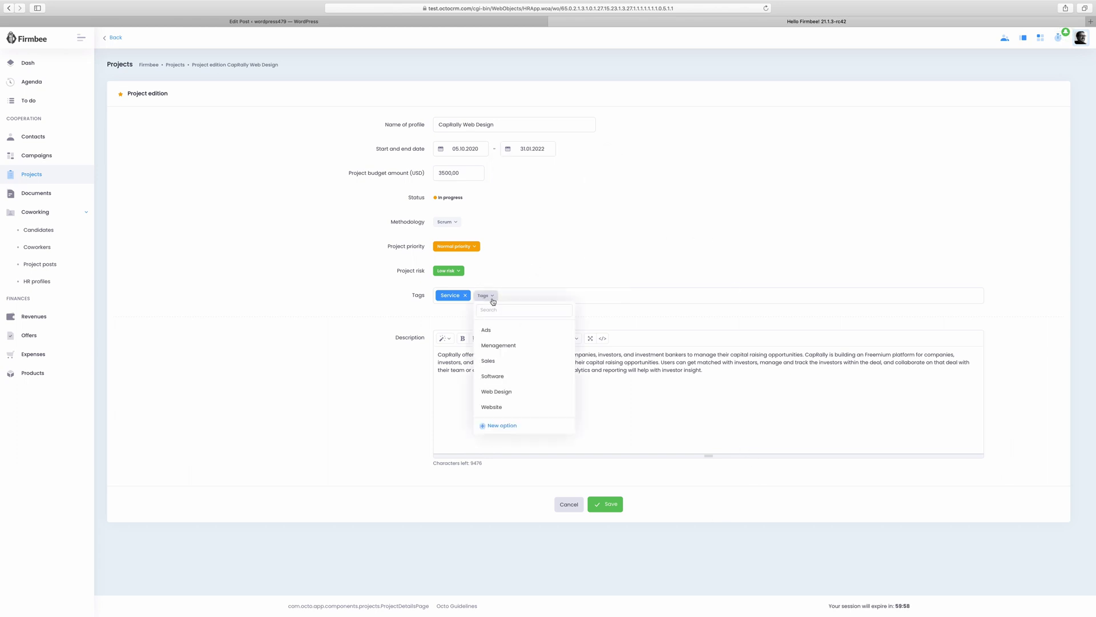
pyautogui.click(513, 390)
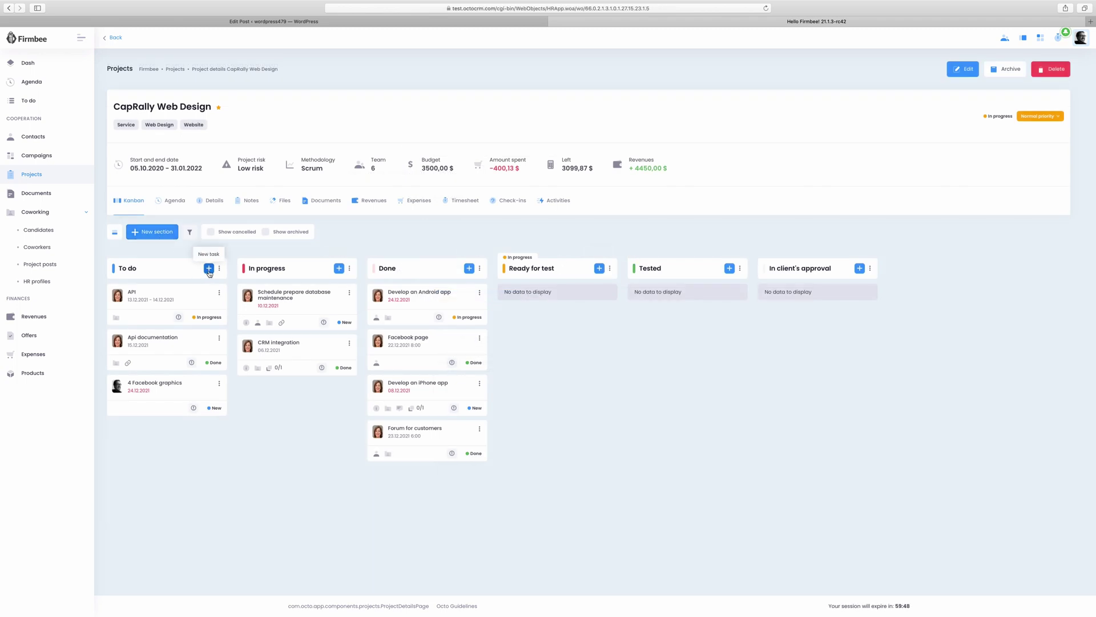
# Create a new To do task and assign three users to it.
pyautogui.click(209, 268)
pyautogui.click(543, 377)
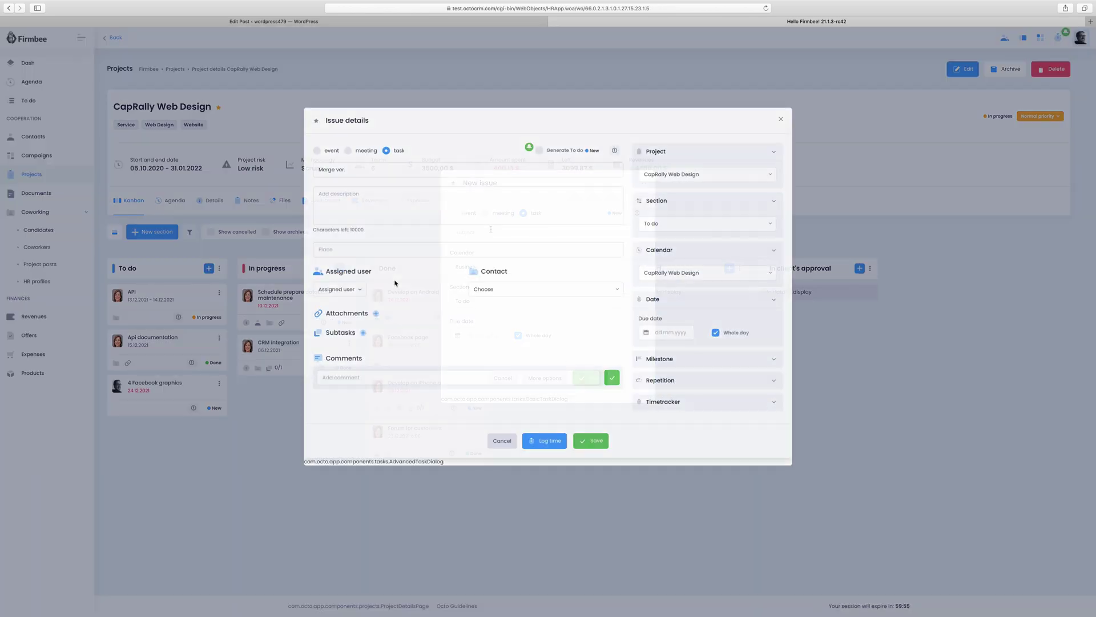
pyautogui.click(345, 295)
pyautogui.click(338, 362)
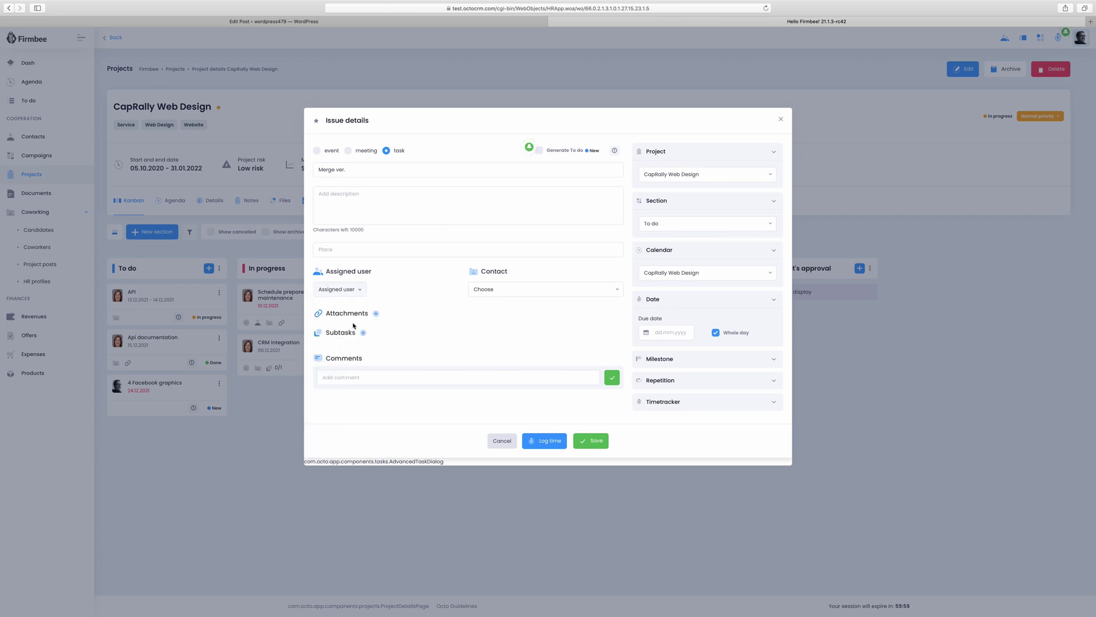
pyautogui.click(355, 292)
pyautogui.click(344, 392)
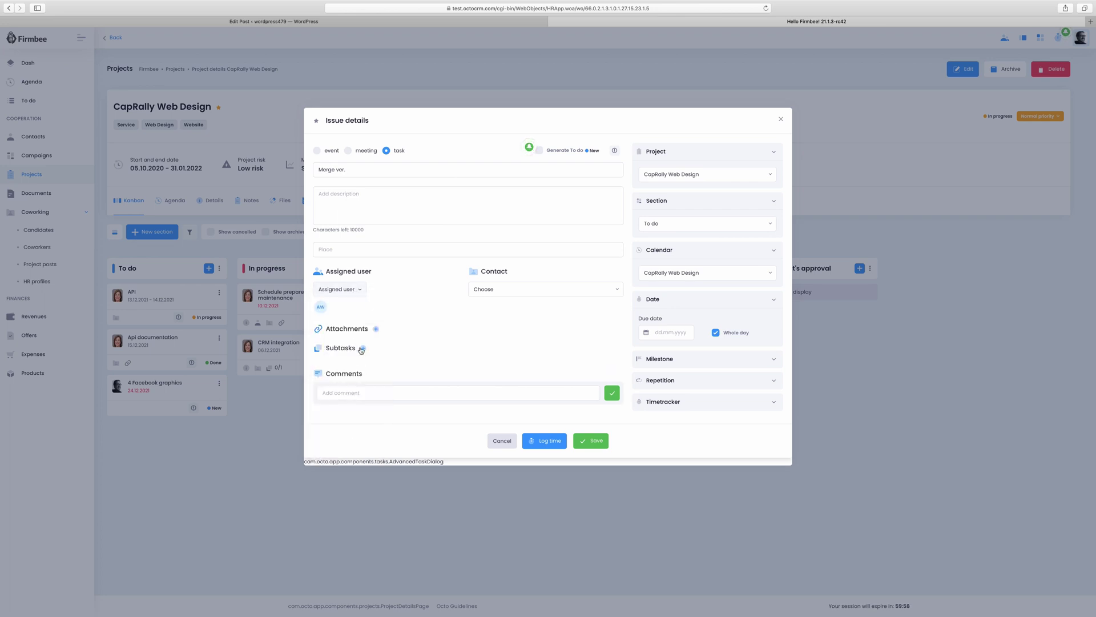
pyautogui.click(361, 292)
pyautogui.click(346, 427)
# Set the task's milestone to Test.
pyautogui.click(669, 365)
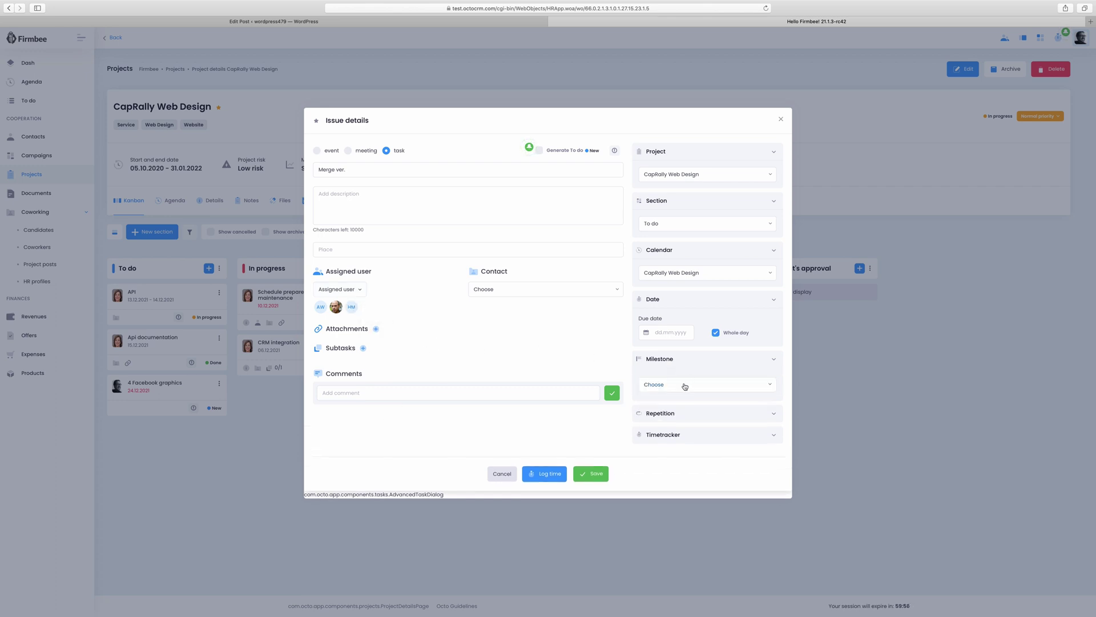
pyautogui.click(684, 387)
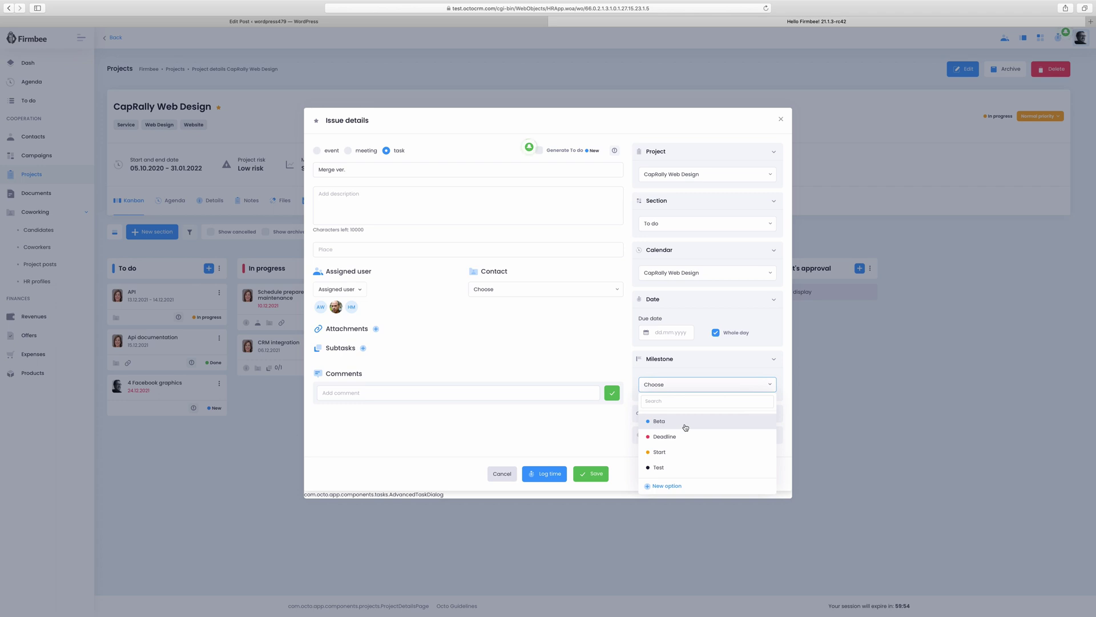
pyautogui.click(685, 467)
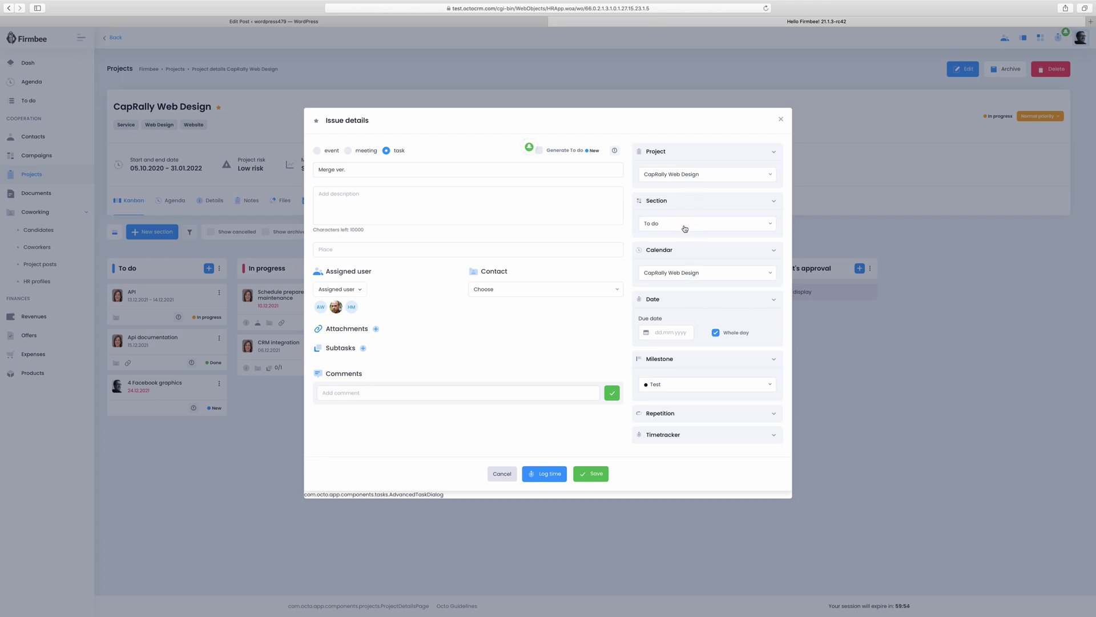
# Add an orange Ready for test section to the board and view the project agenda.
pyautogui.click(502, 474)
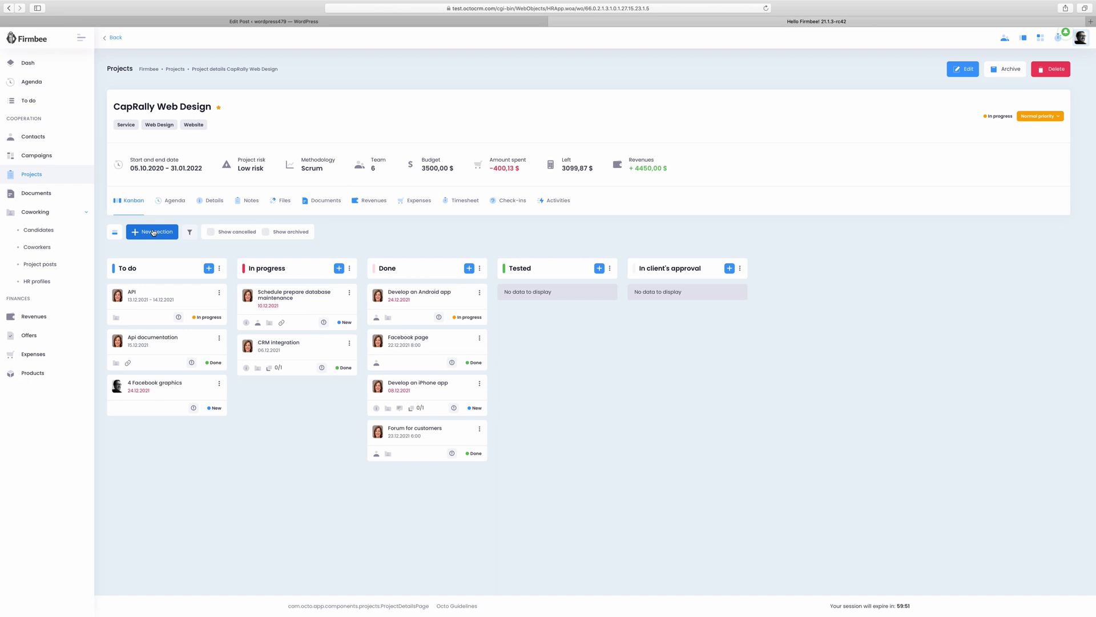
pyautogui.click(153, 232)
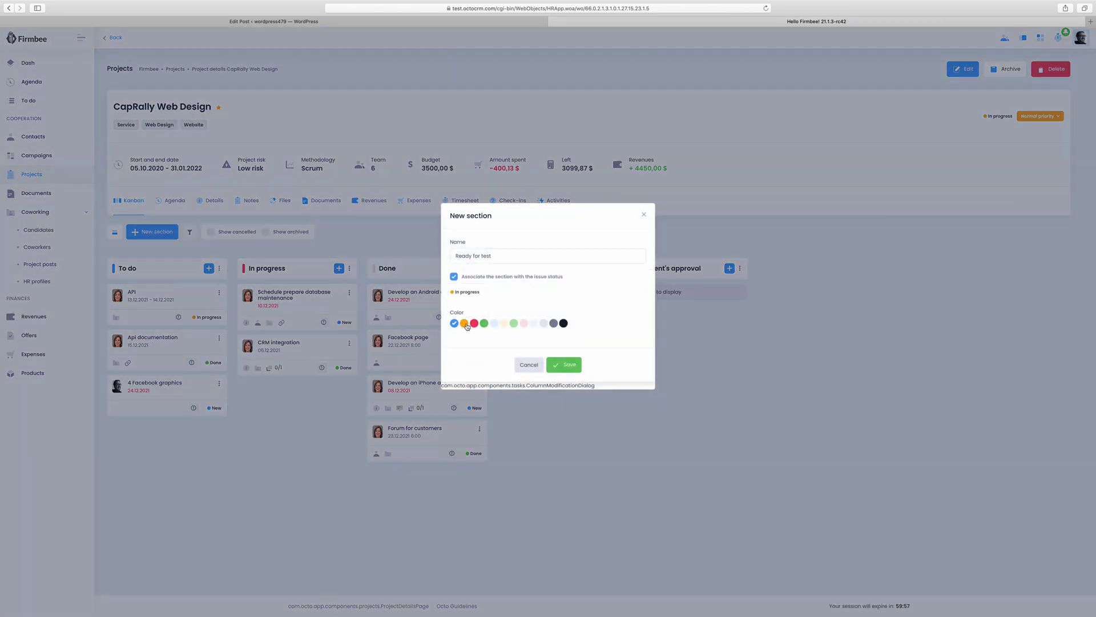
pyautogui.click(466, 324)
pyautogui.click(569, 366)
pyautogui.click(175, 201)
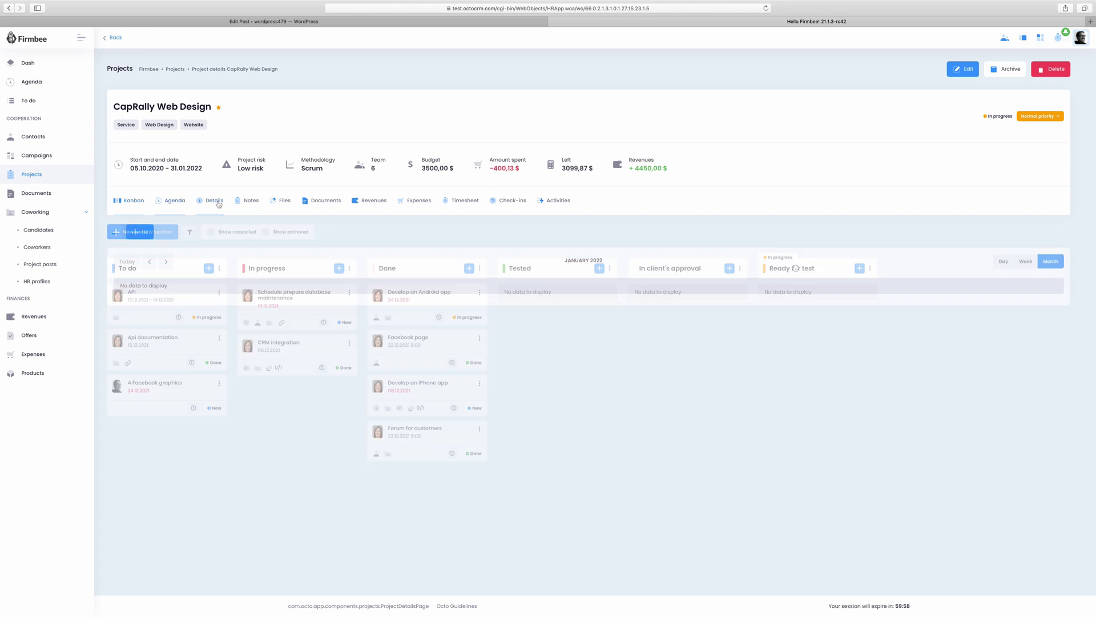
# Look through the project's files, documents, revenues and Beautylish invoice amount due, then expenses.
pyautogui.click(281, 202)
pyautogui.click(312, 203)
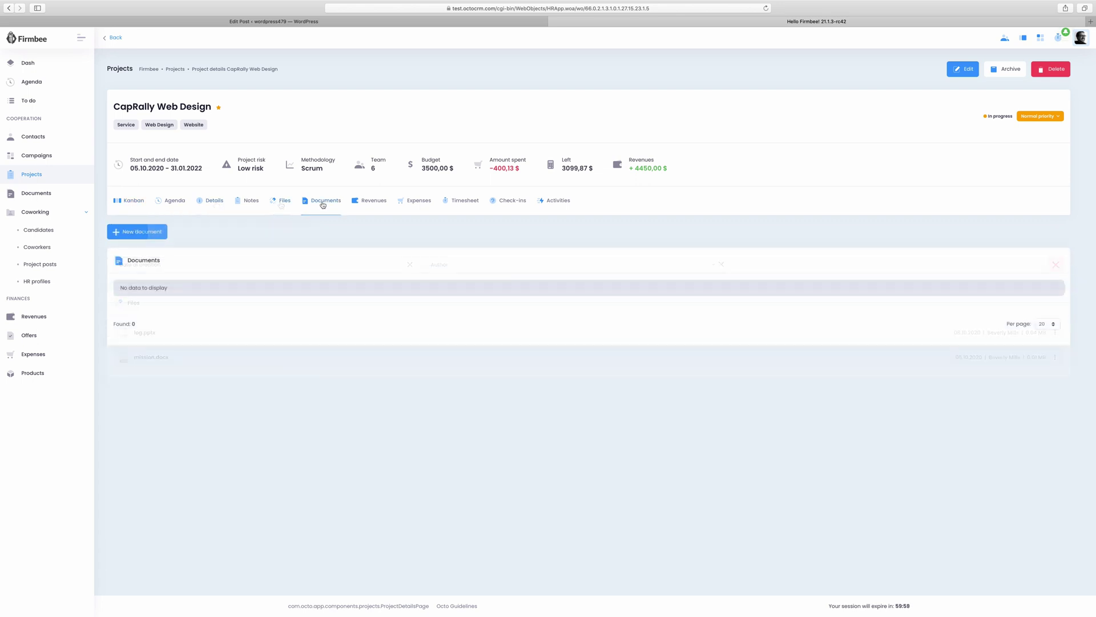
pyautogui.click(371, 205)
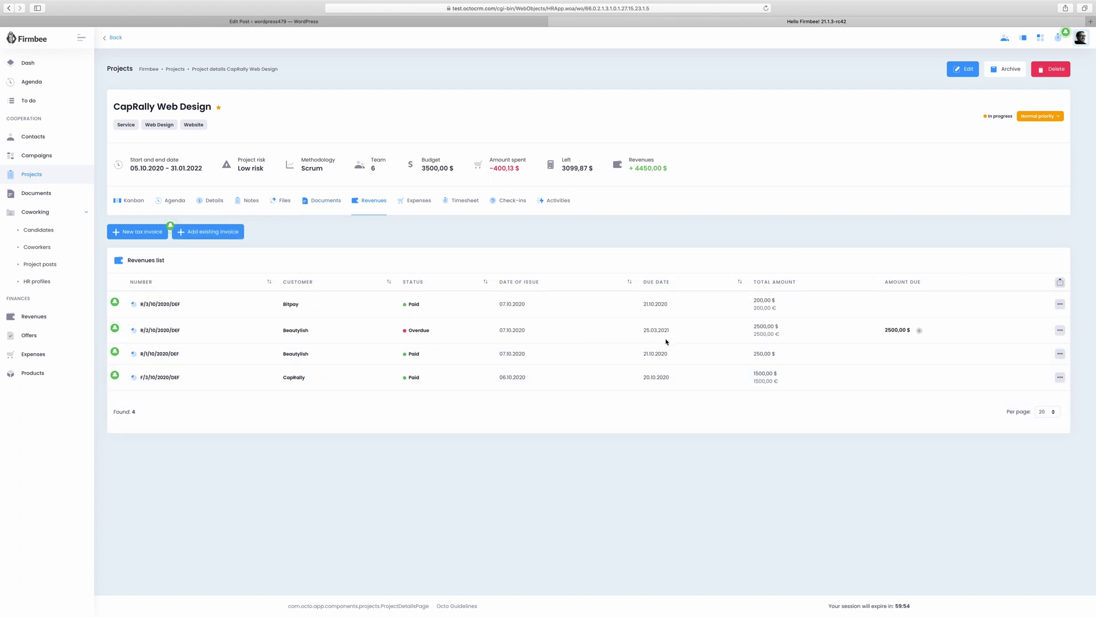
pyautogui.click(920, 332)
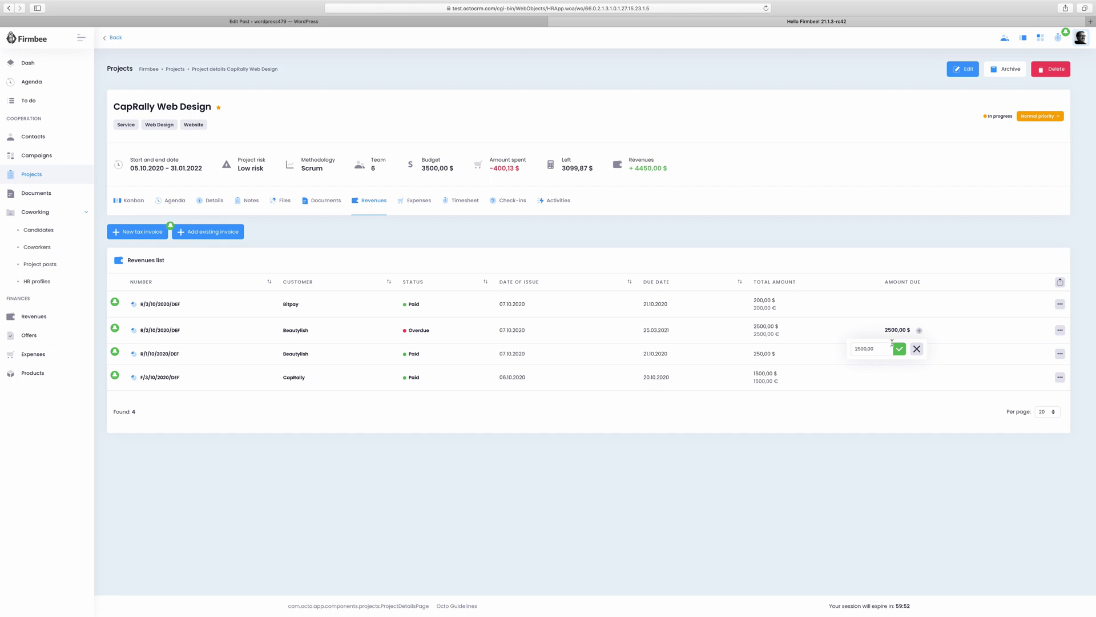
pyautogui.click(861, 349)
pyautogui.click(416, 206)
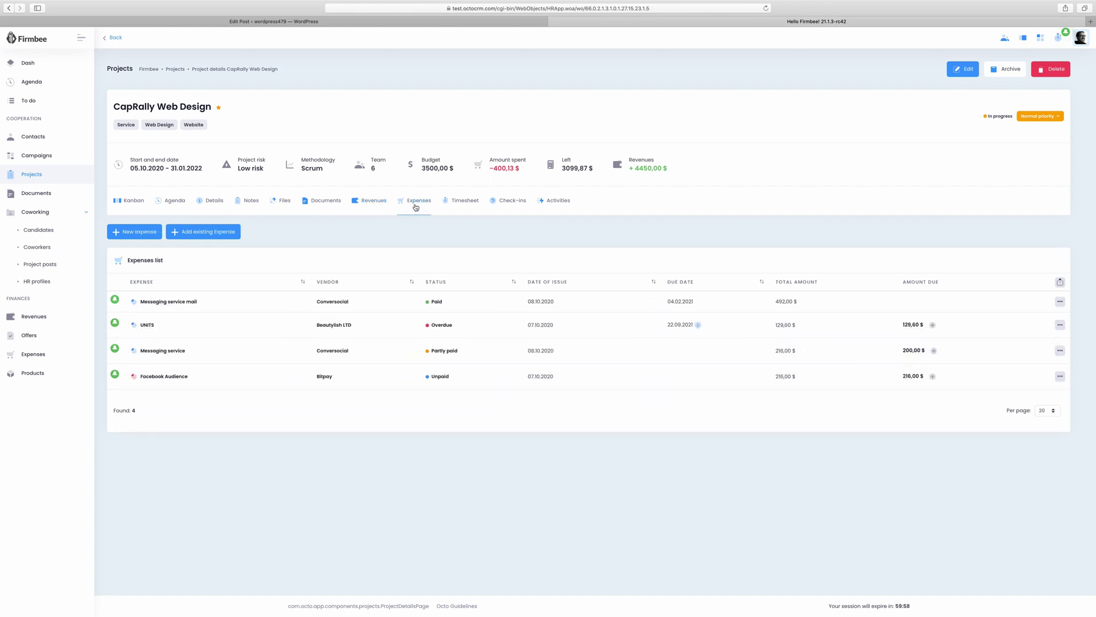
# Select three project timesheet entries and generate an expense from them.
pyautogui.click(470, 201)
pyautogui.scroll(-2, 444, 404)
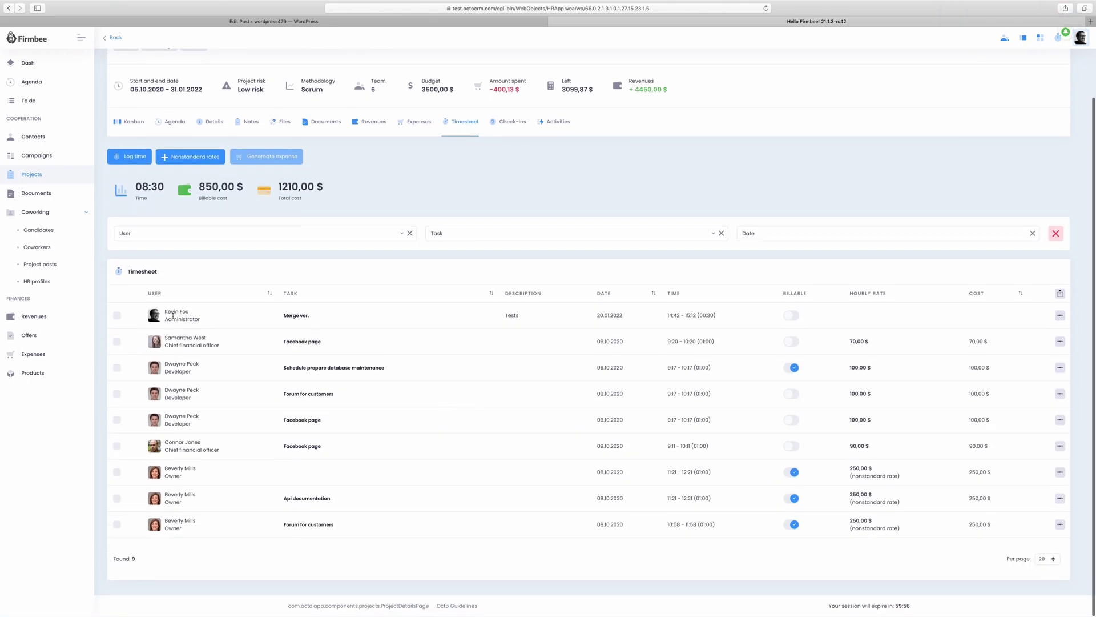
pyautogui.click(116, 394)
pyautogui.click(117, 419)
pyautogui.click(117, 446)
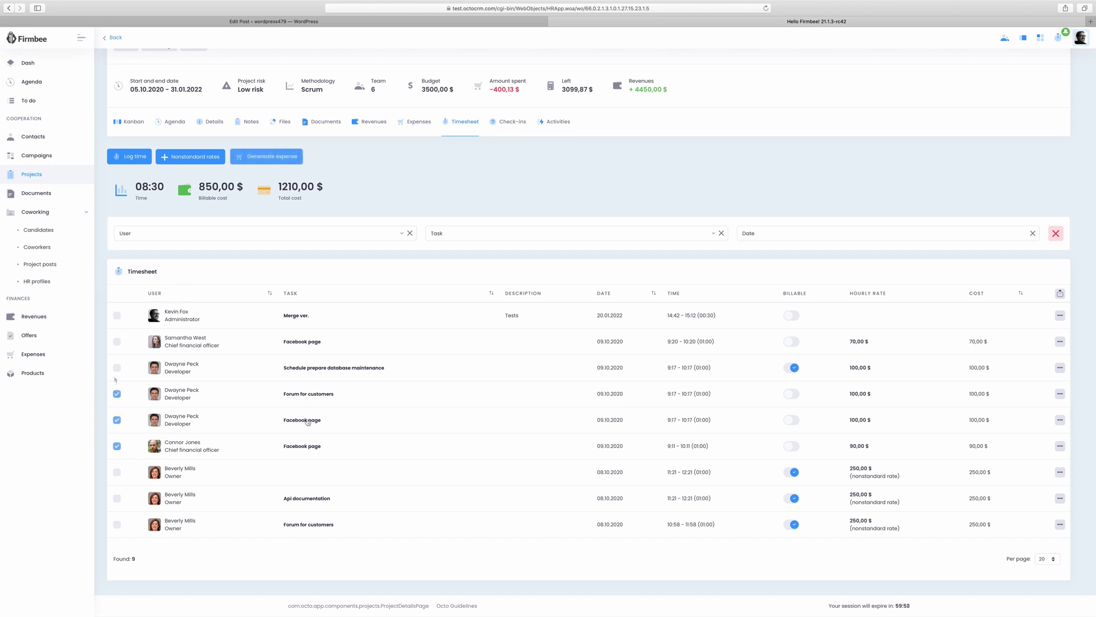
pyautogui.click(266, 156)
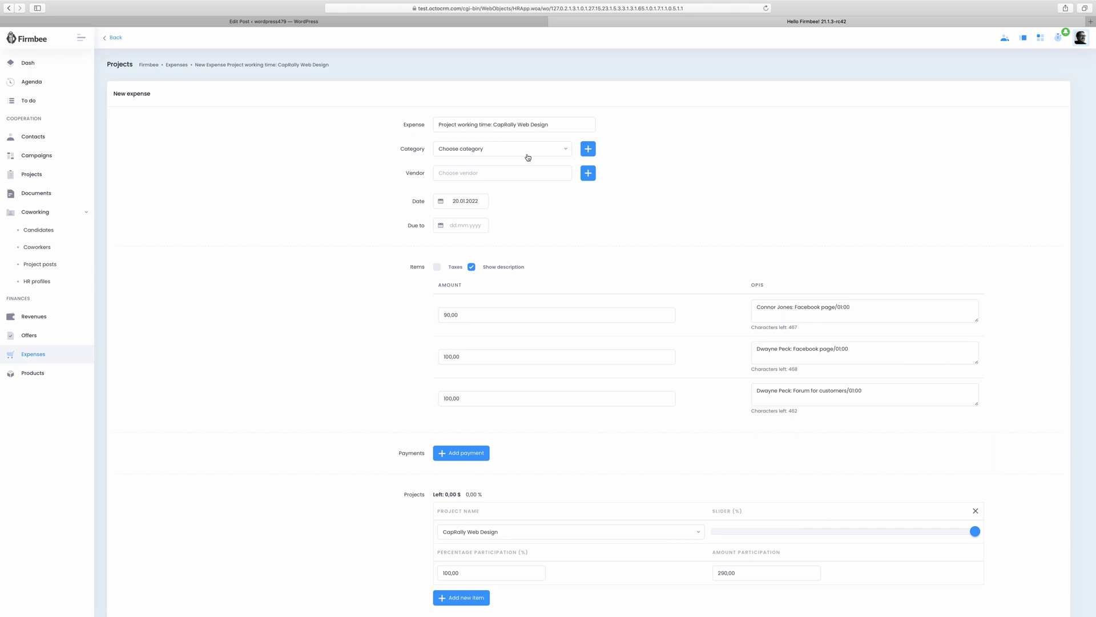
# Set the expense category to Employee costs, then show the project's check-ins.
pyautogui.click(528, 150)
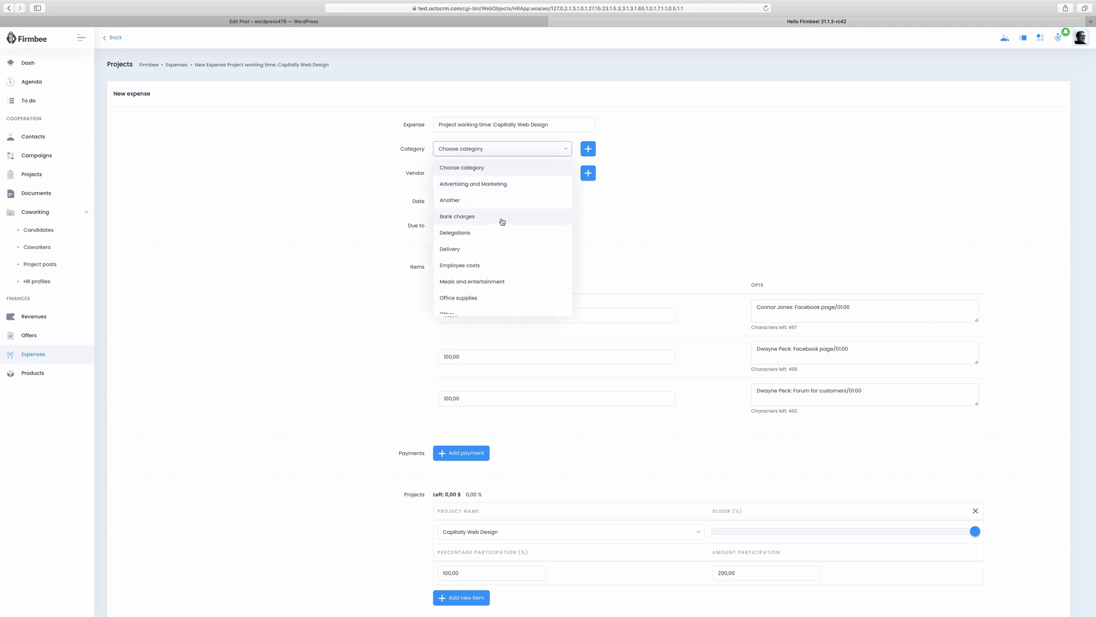
pyautogui.scroll(-2, 501, 226)
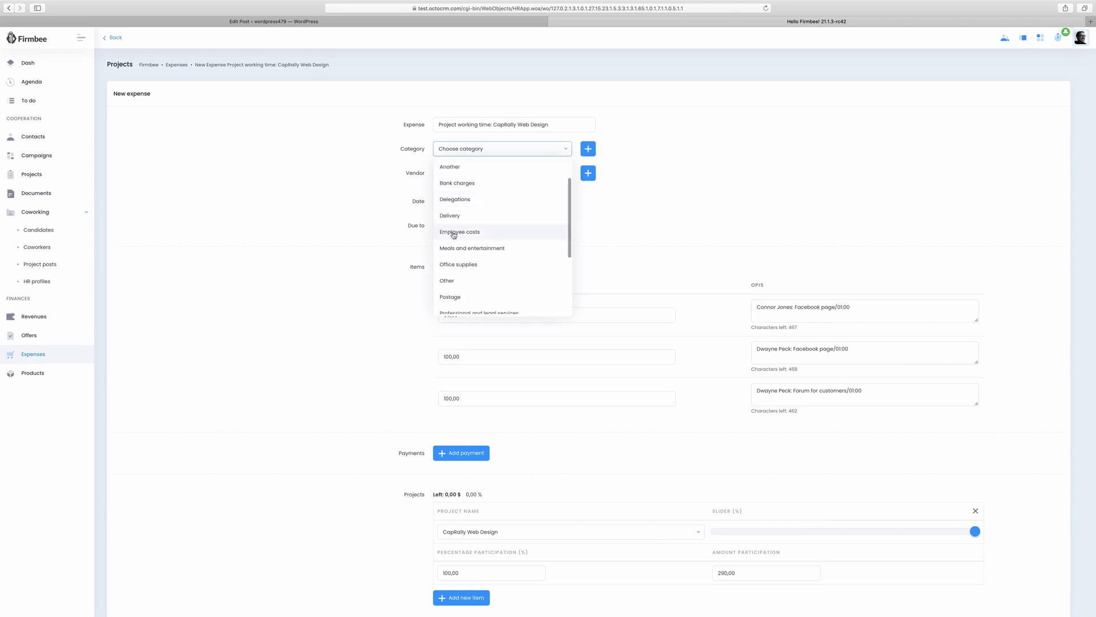
pyautogui.click(453, 233)
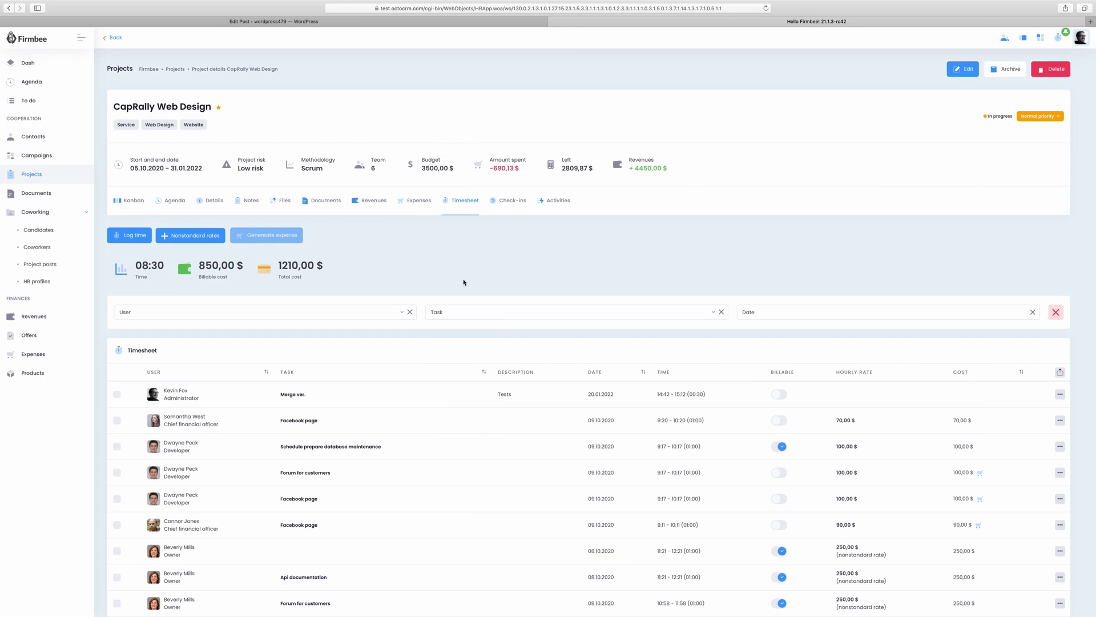
pyautogui.scroll(-2, 464, 282)
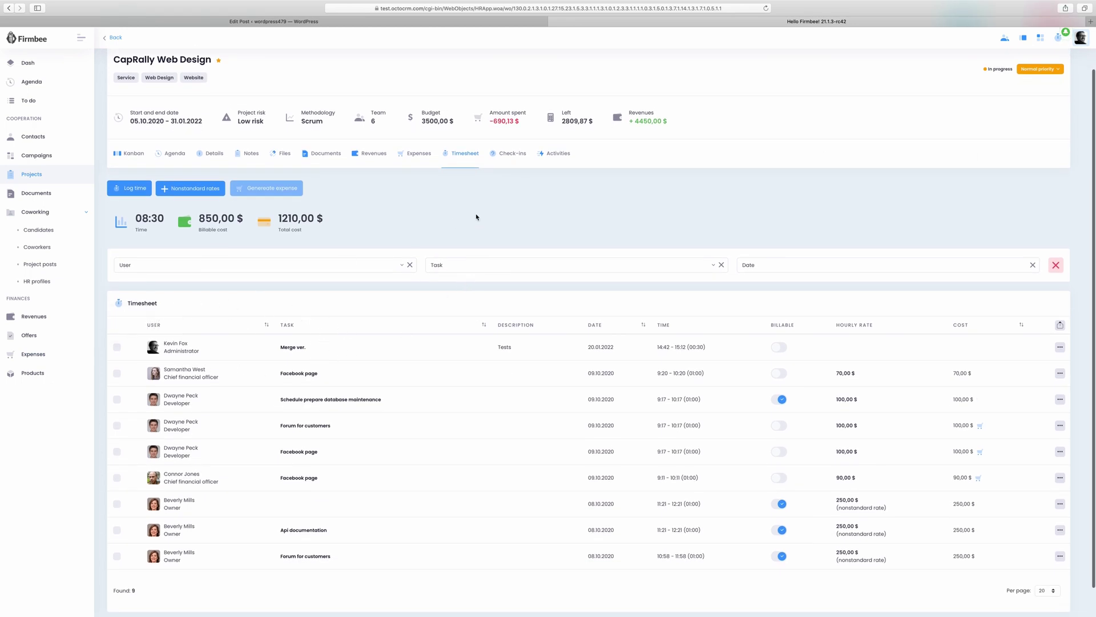
pyautogui.scroll(1, 476, 217)
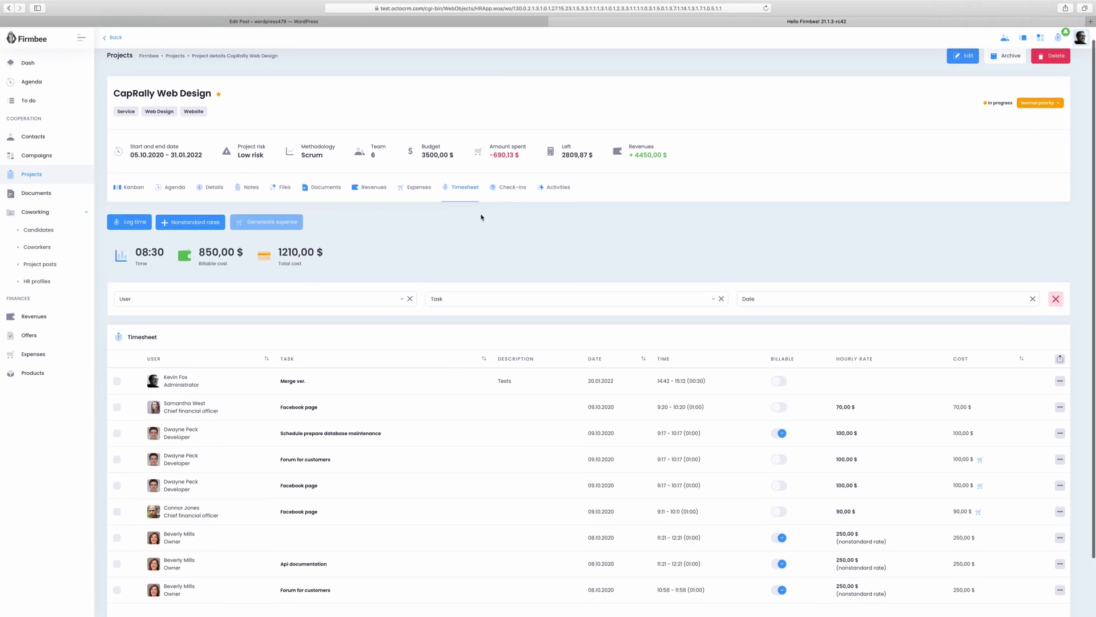
pyautogui.click(510, 192)
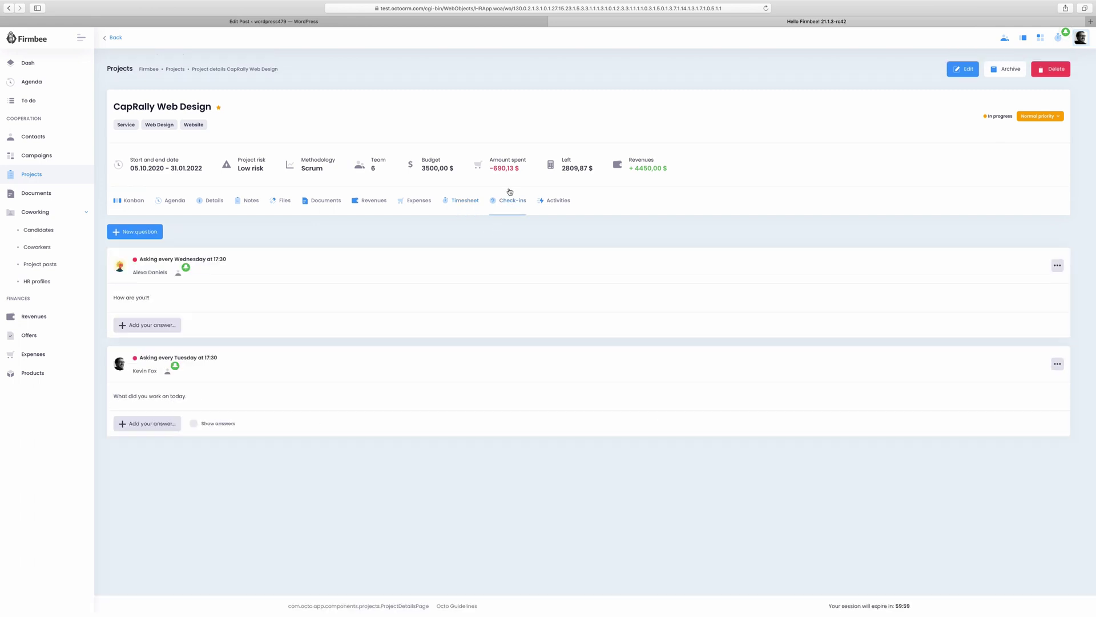
# Add a Daily! check-in question asked weekly on Wednesday to all project members.
pyautogui.click(147, 235)
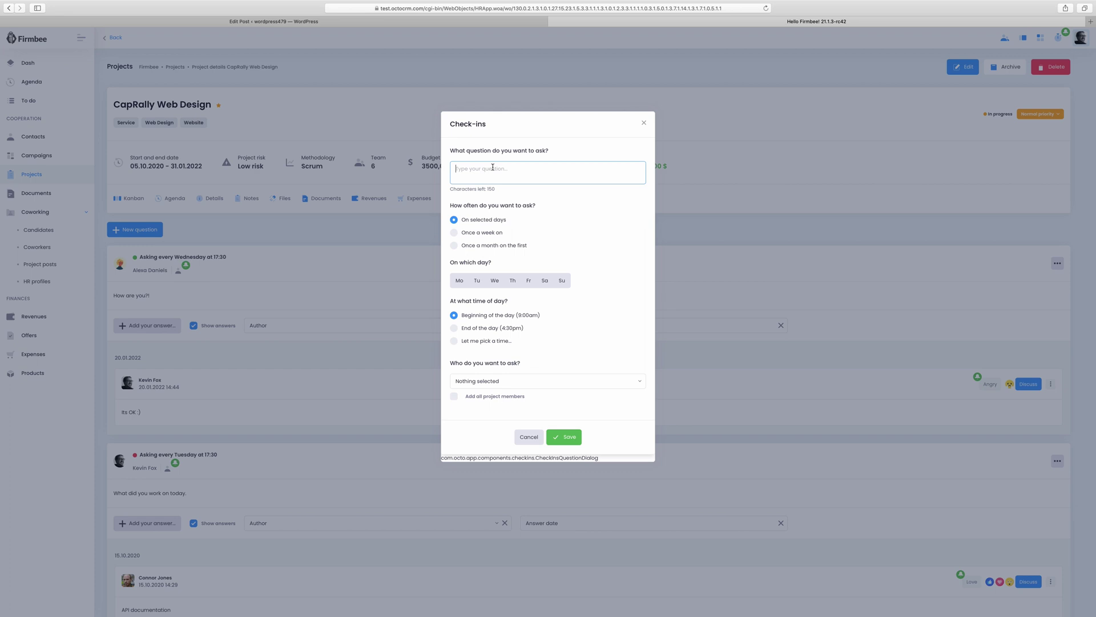
pyautogui.write('Daily!')
pyautogui.click(488, 234)
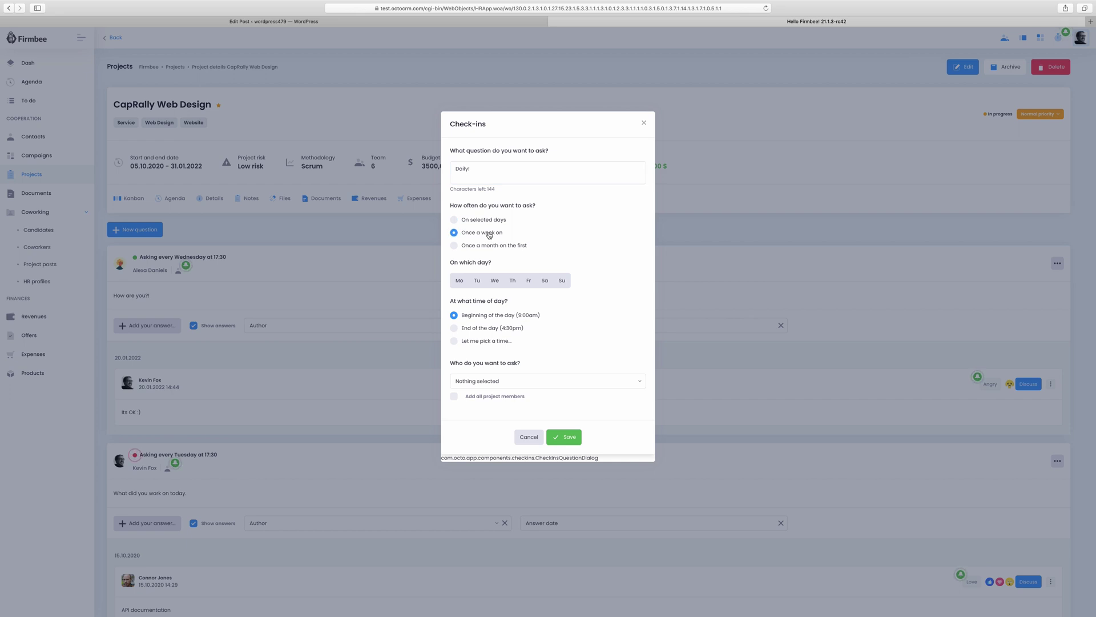
pyautogui.click(494, 280)
pyautogui.click(454, 396)
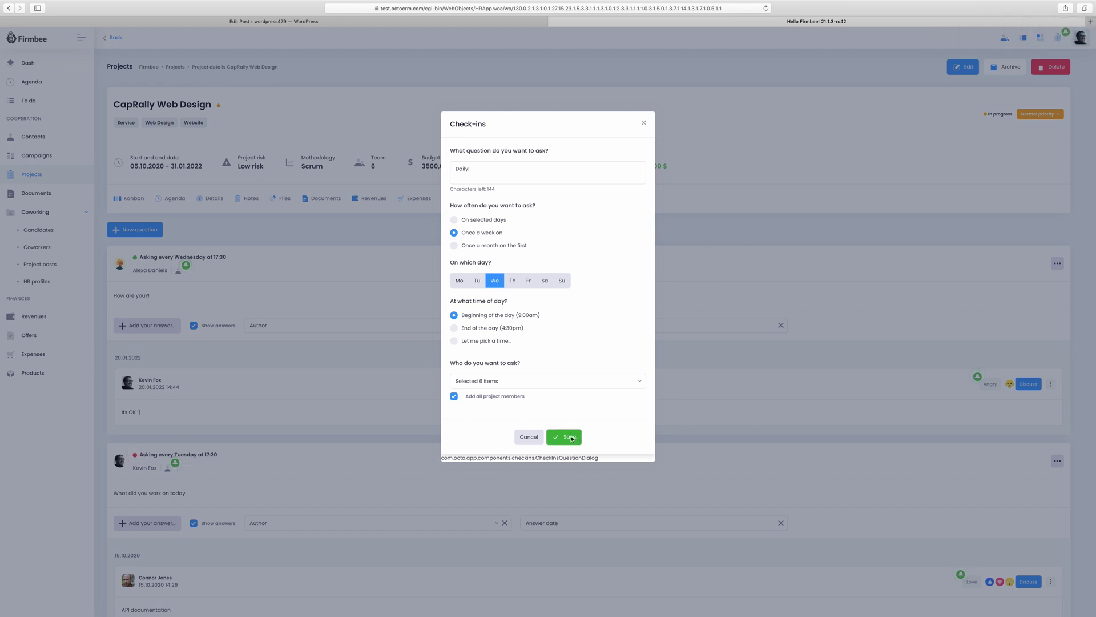
pyautogui.click(569, 437)
pyautogui.click(168, 274)
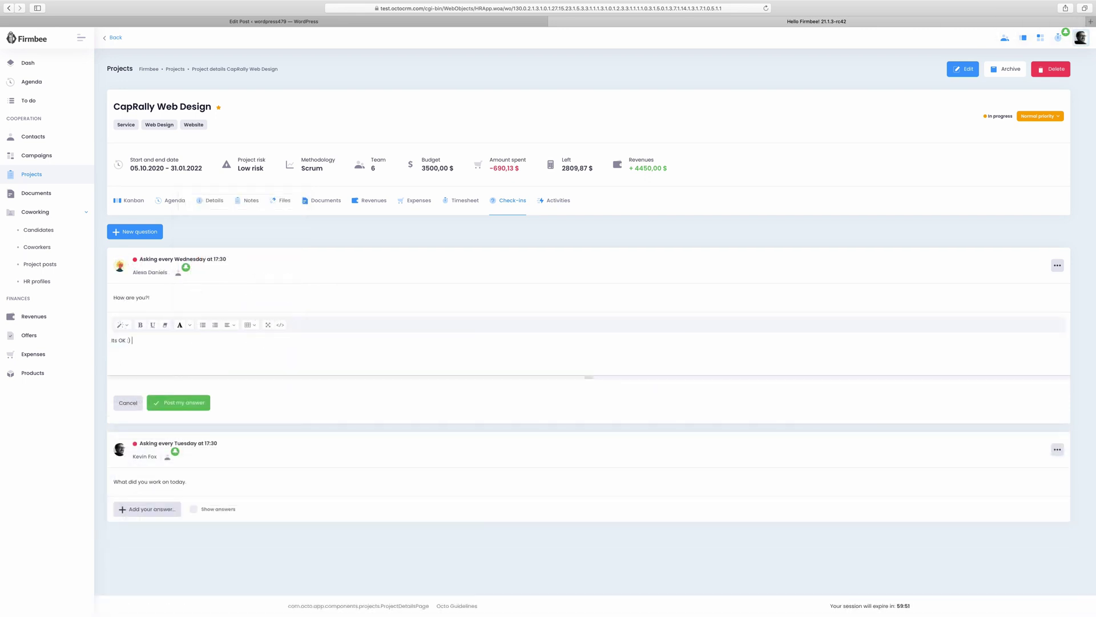
# Post the answer 'Its OK :)' and give it an Angry reaction.
pyautogui.click(198, 403)
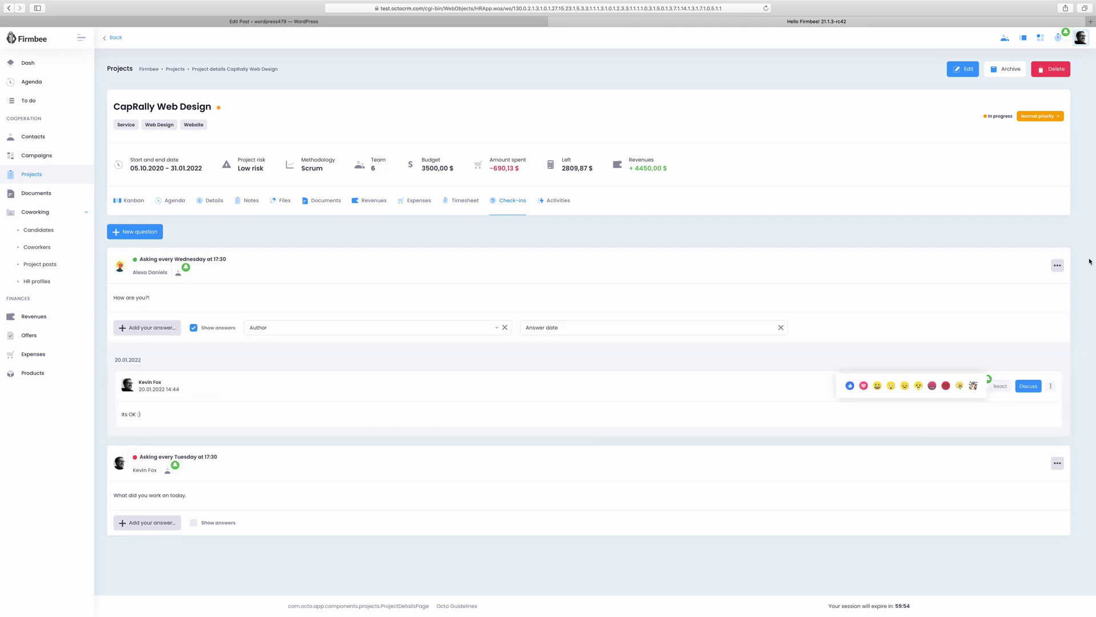
pyautogui.moveTo(1001, 386)
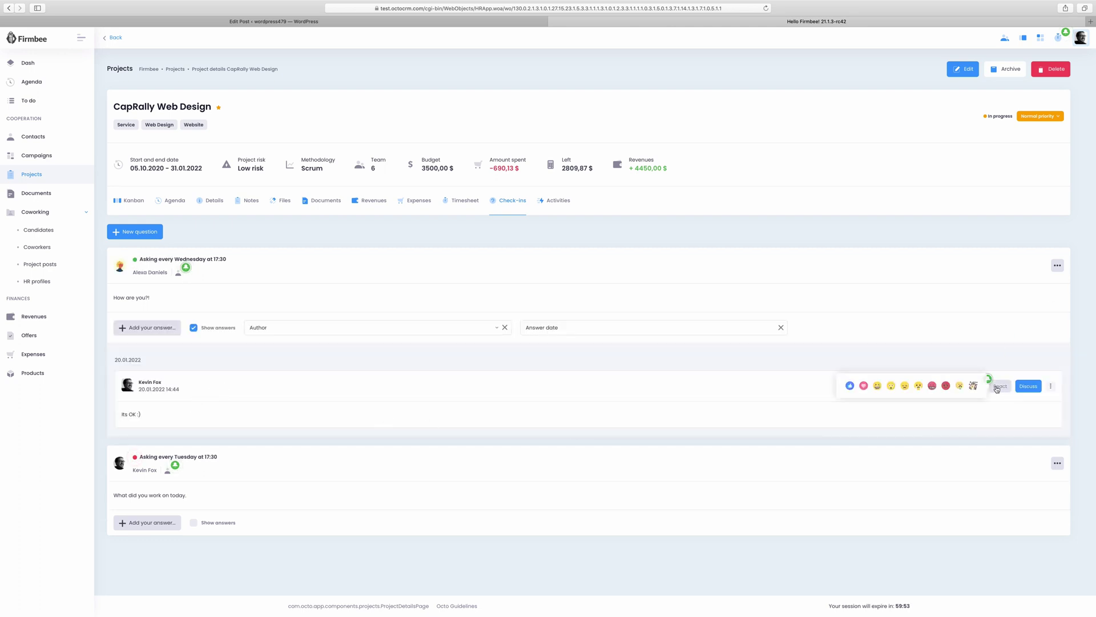
pyautogui.click(919, 386)
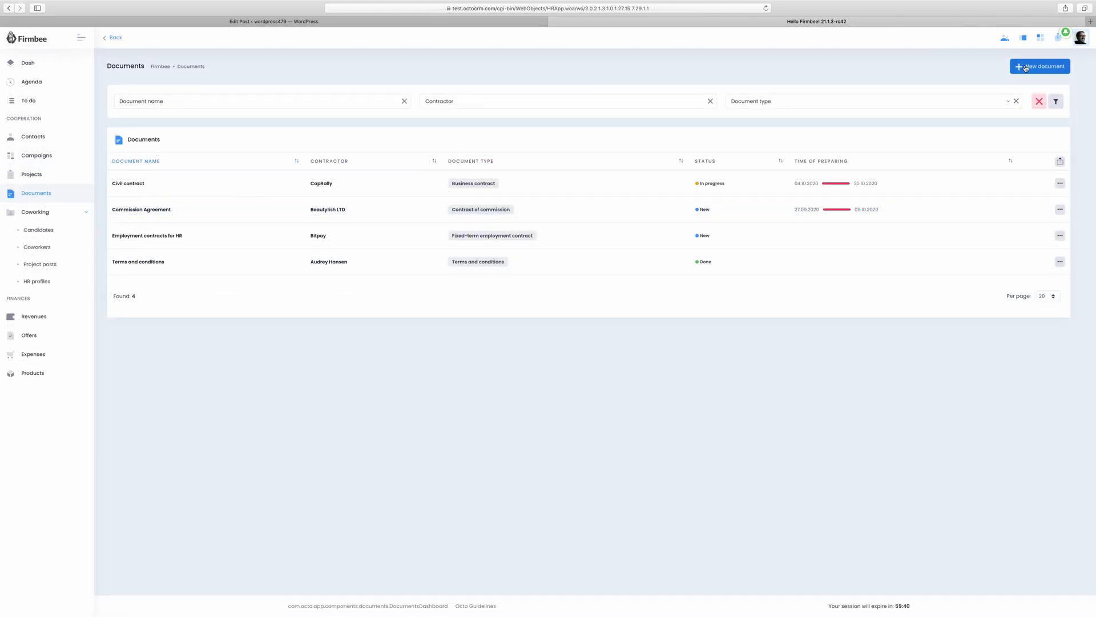
# Start a new document and enter the name 'PR Strate'.
pyautogui.click(1026, 67)
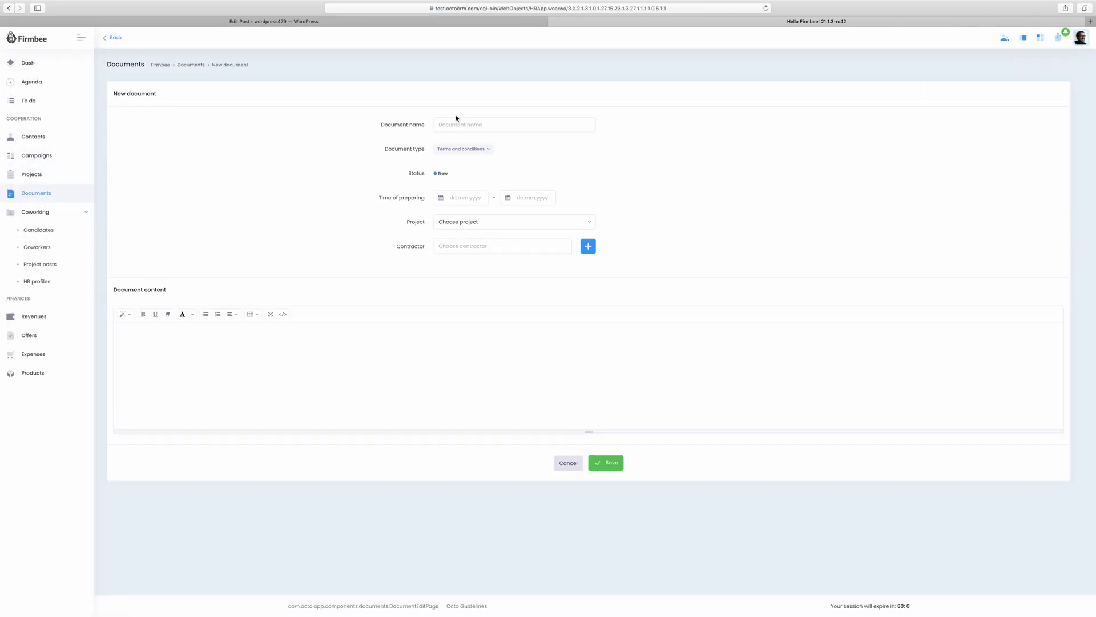
pyautogui.click(455, 125)
pyautogui.write('PR S')
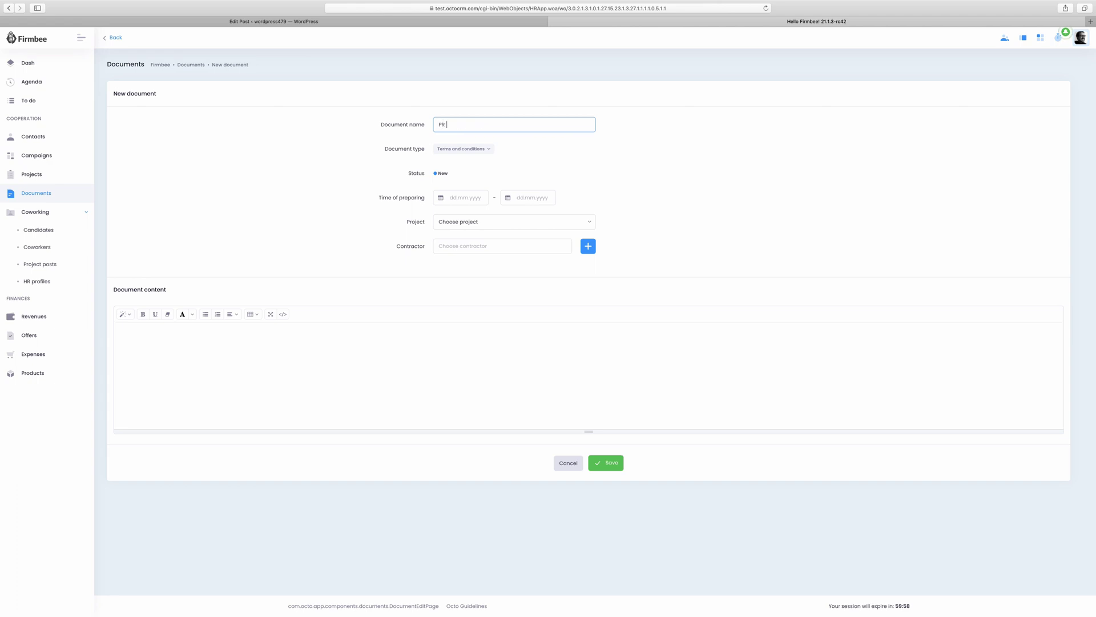
pyautogui.write('trategy')
# Filter candidates by 'e' and open the web developer candidate's full details.
pyautogui.click(477, 149)
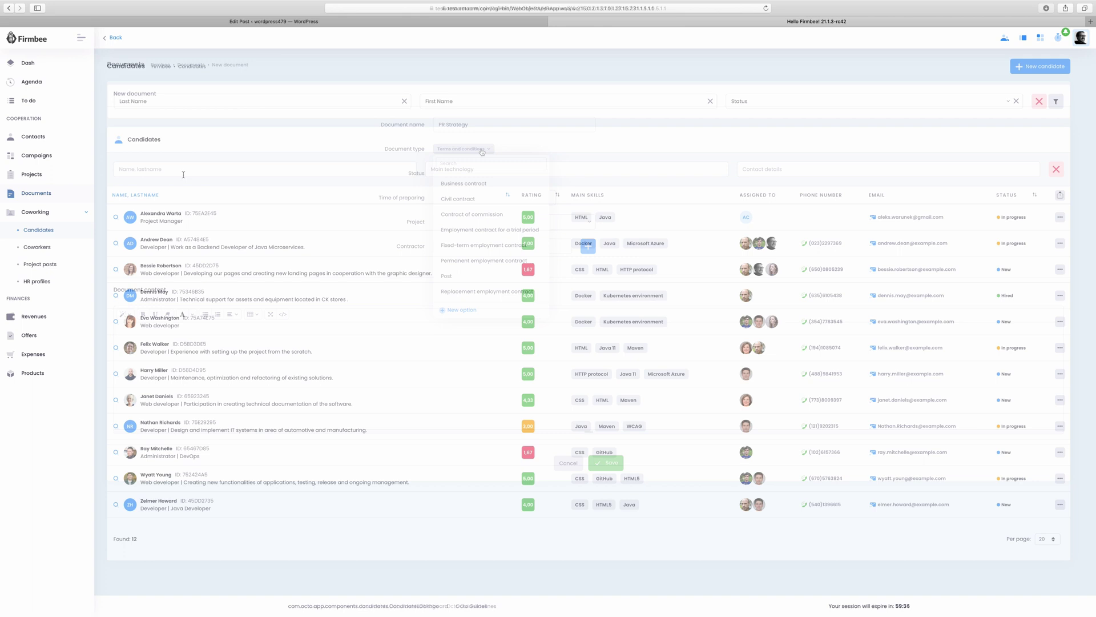
pyautogui.click(159, 169)
pyautogui.write('eva')
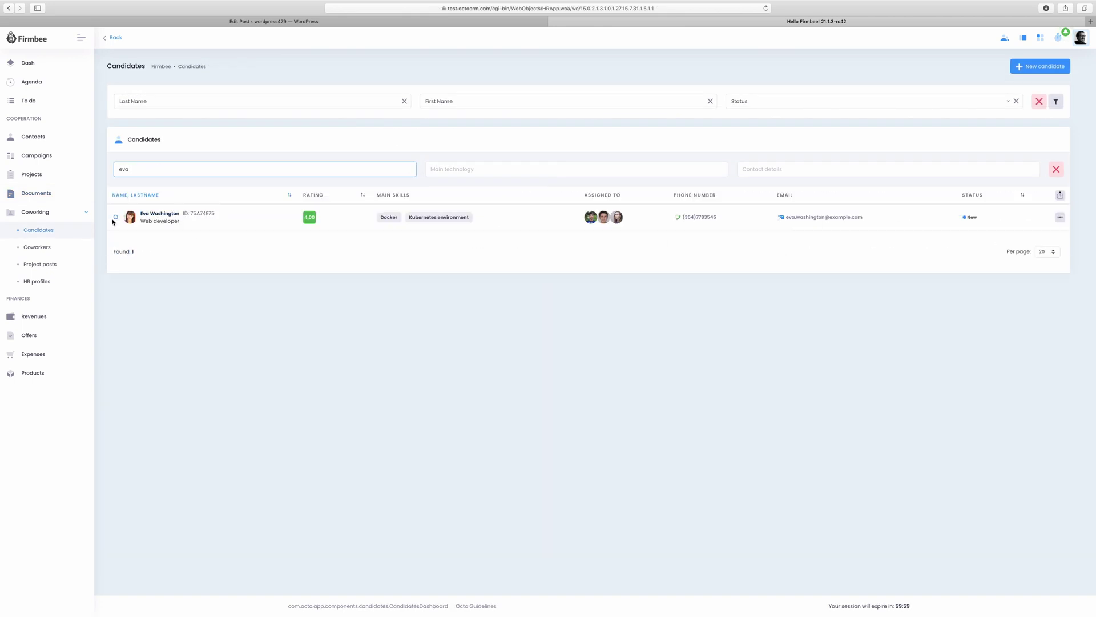
pyautogui.click(116, 220)
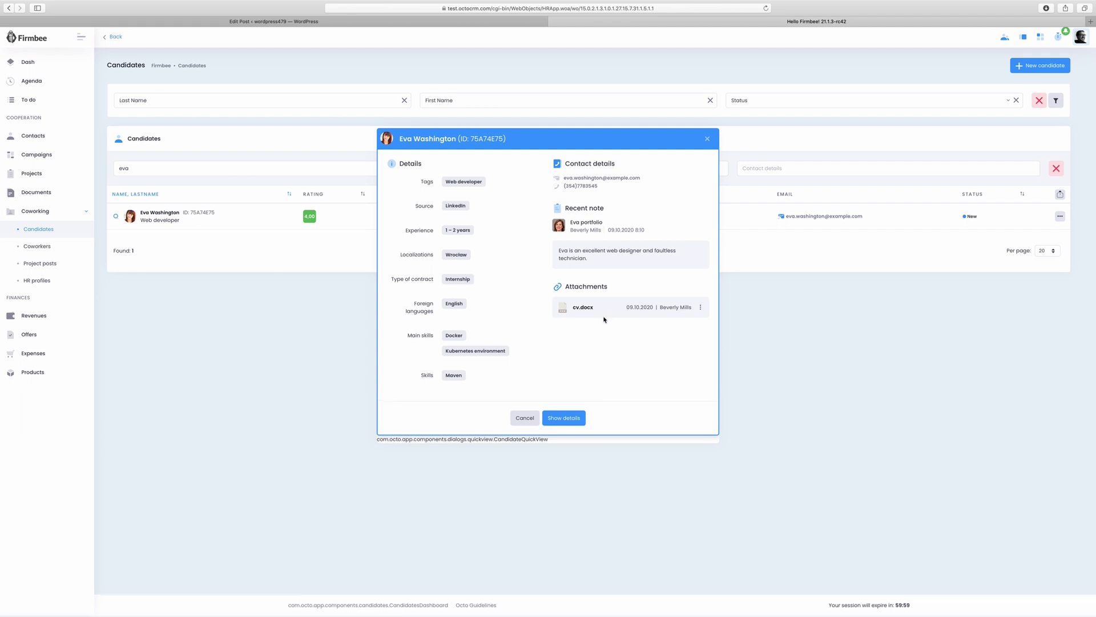
pyautogui.click(573, 423)
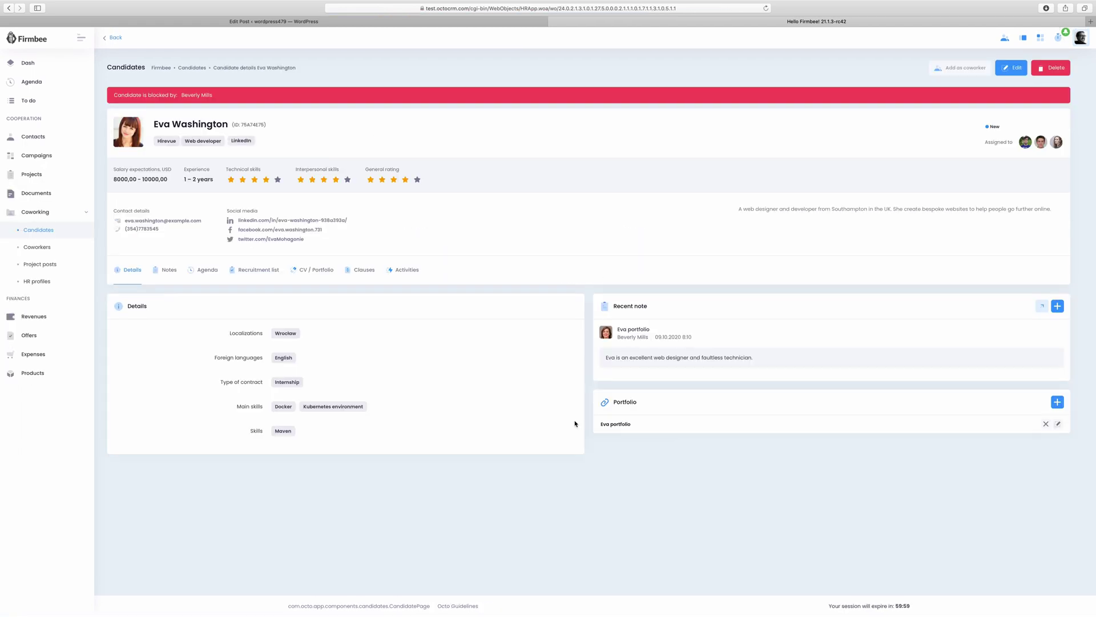
# Review the candidate's Notes and CV files, then set her status to Hired.
pyautogui.click(168, 271)
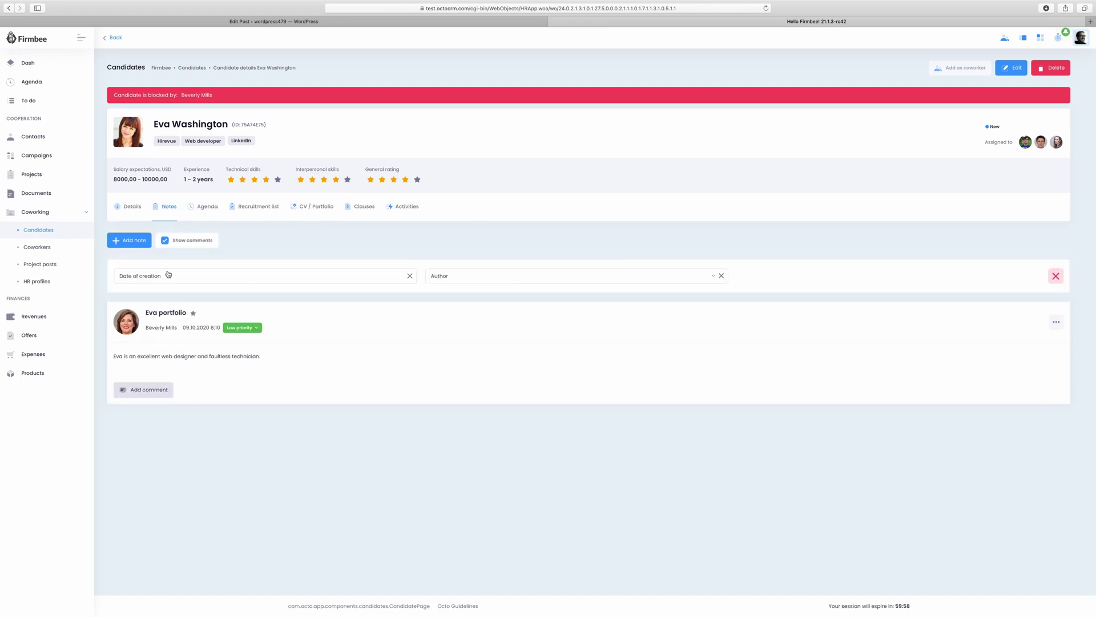
pyautogui.click(313, 208)
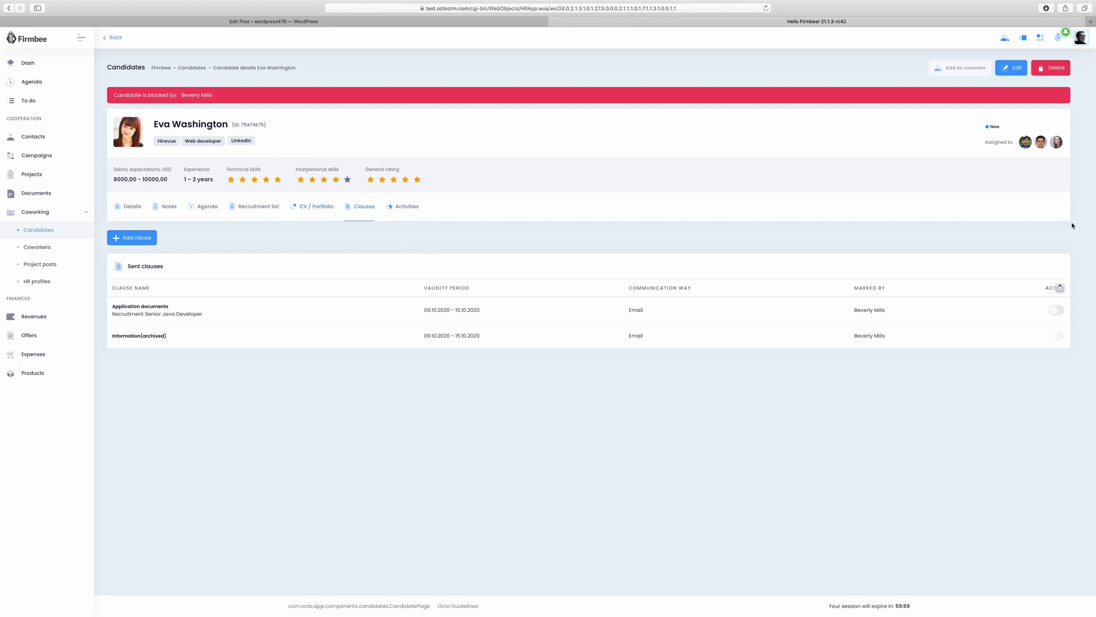
pyautogui.click(995, 127)
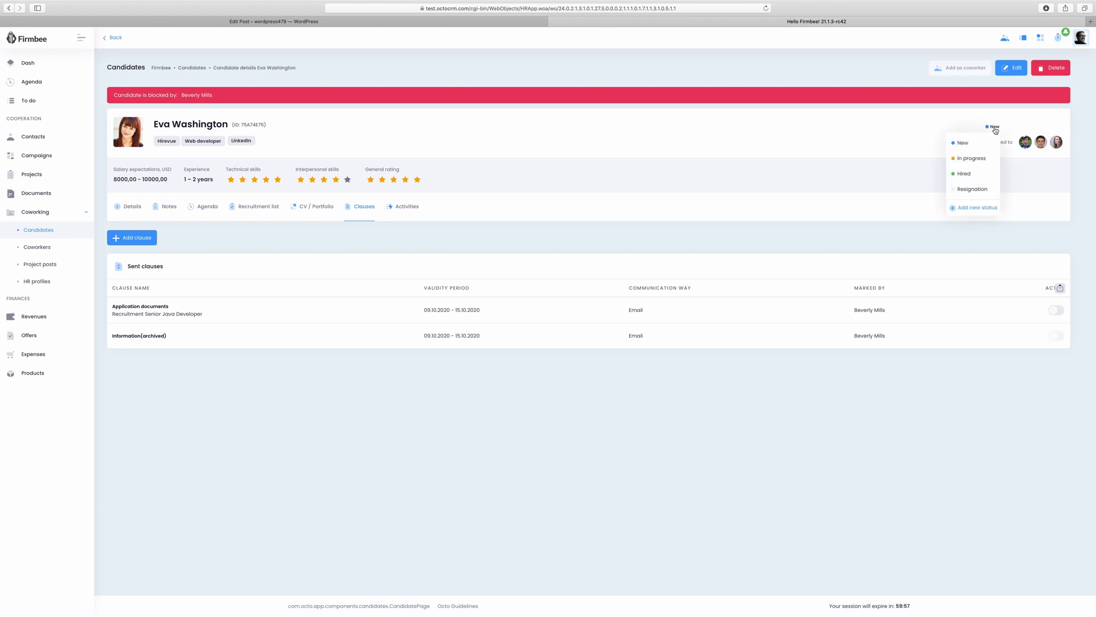
pyautogui.click(969, 174)
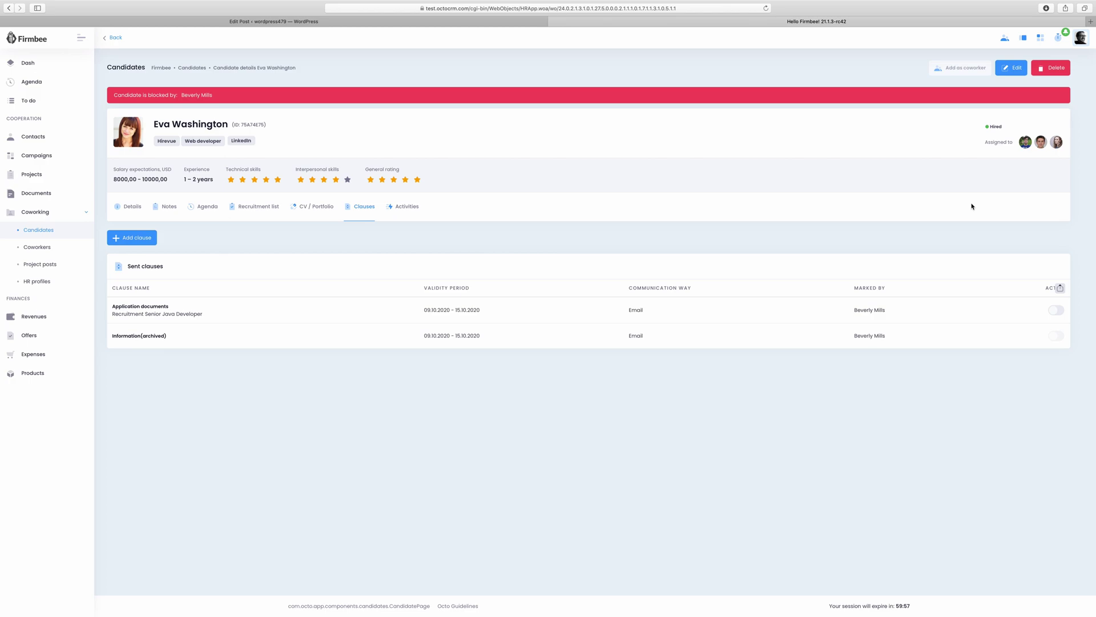
# Open the Senior Java Developer HR profile and browse its Candidates and Kanban tabs.
pyautogui.click(48, 282)
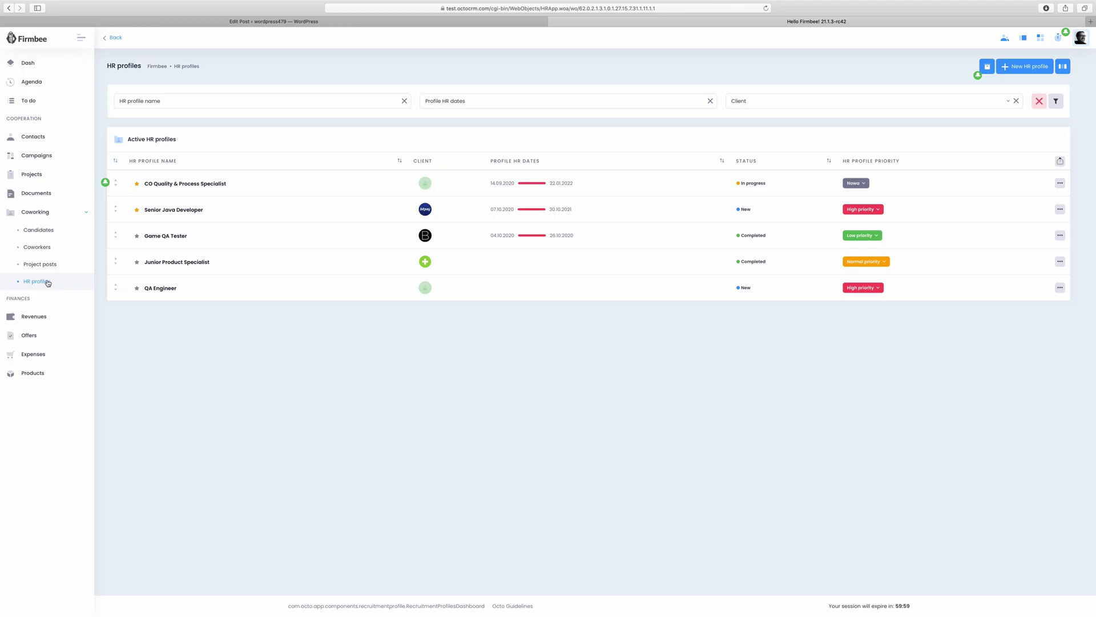
pyautogui.click(189, 212)
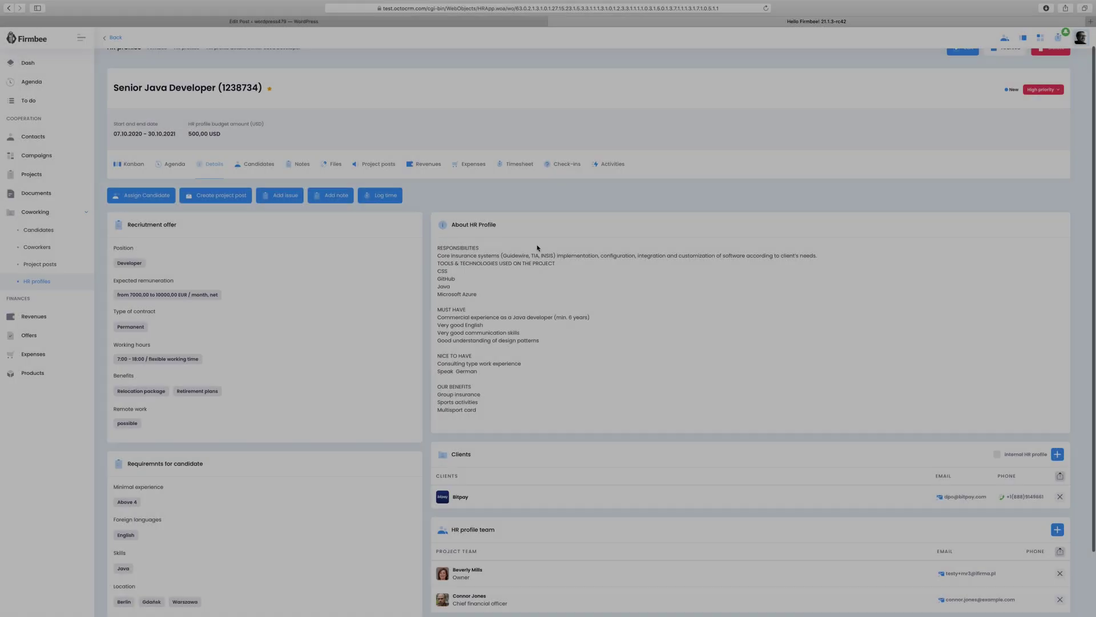
pyautogui.scroll(-2, 537, 248)
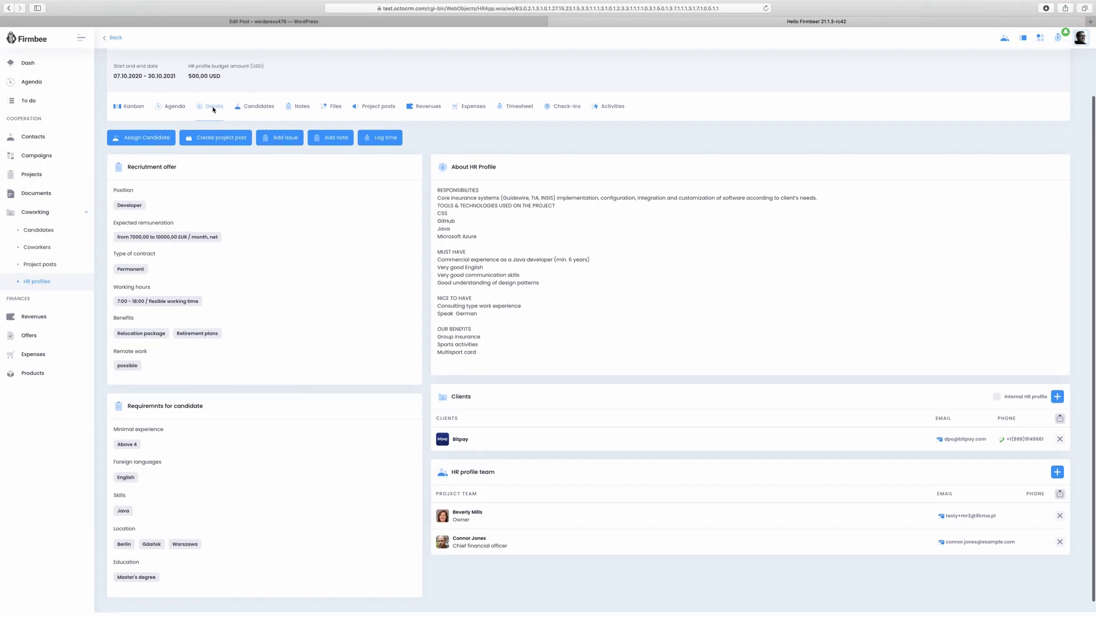
pyautogui.click(260, 107)
pyautogui.click(654, 394)
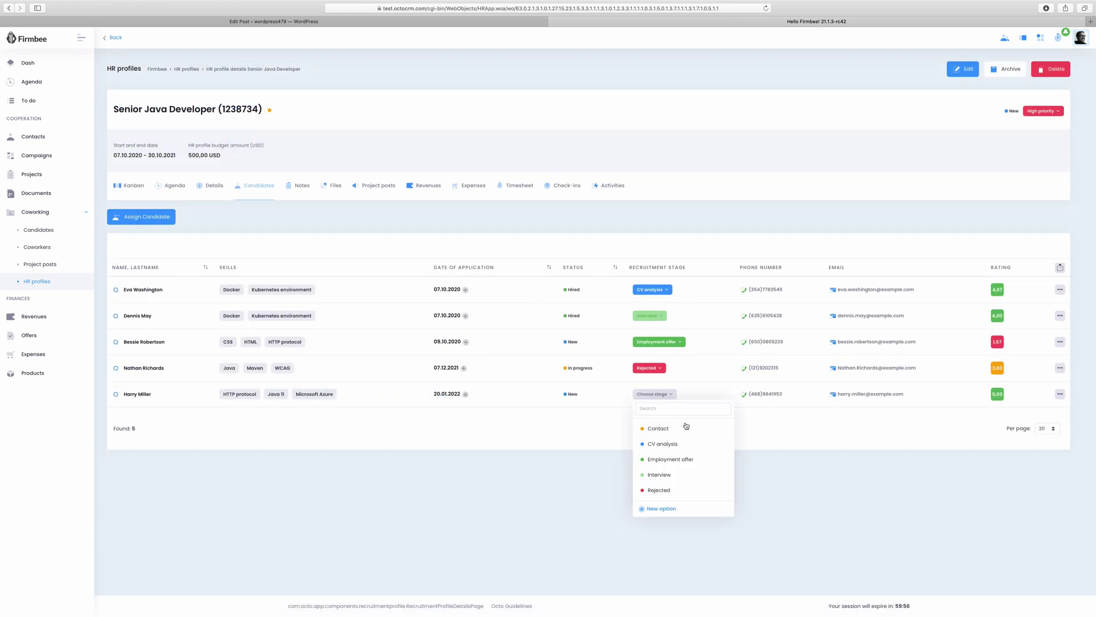
pyautogui.click(133, 185)
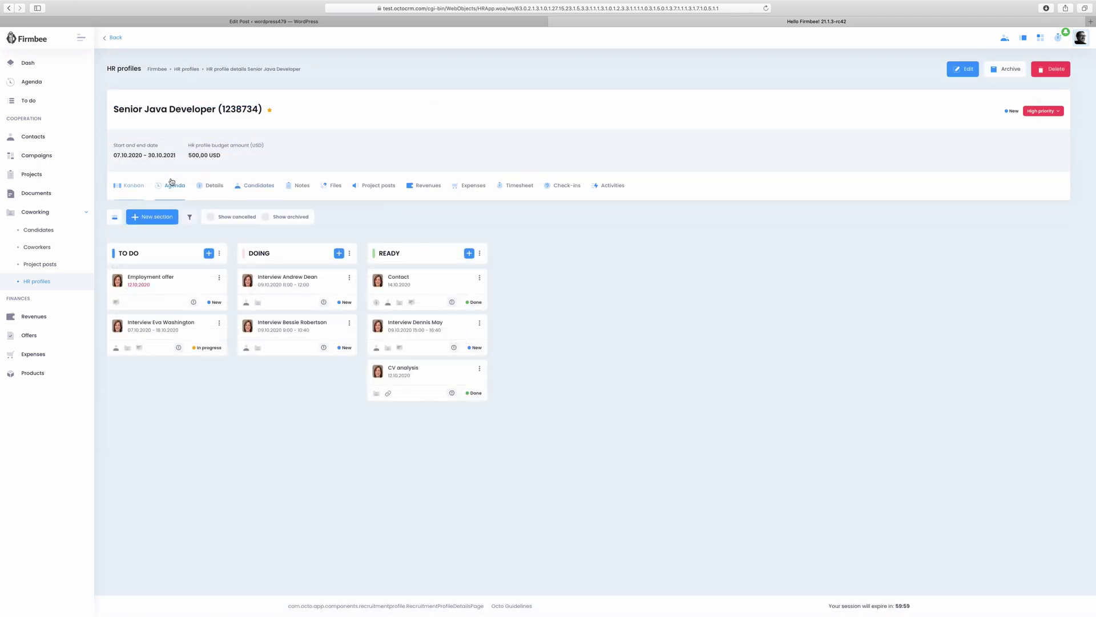
pyautogui.click(258, 185)
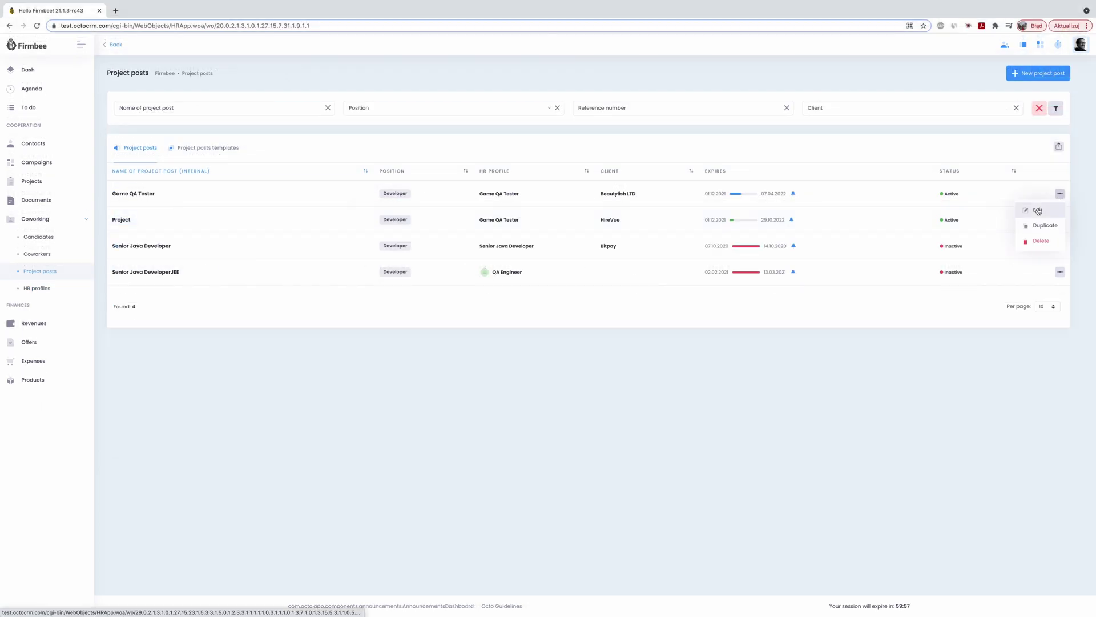
# Edit the Game QA Tester post and set its position to Web developer.
pyautogui.click(1038, 209)
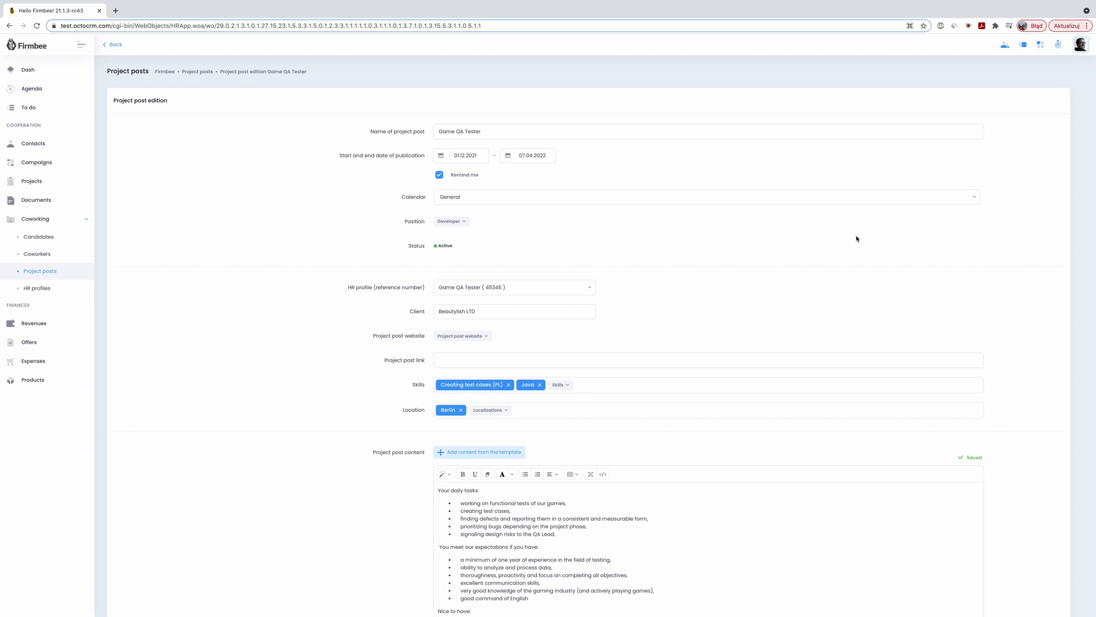
pyautogui.scroll(-1, 743, 228)
pyautogui.click(466, 205)
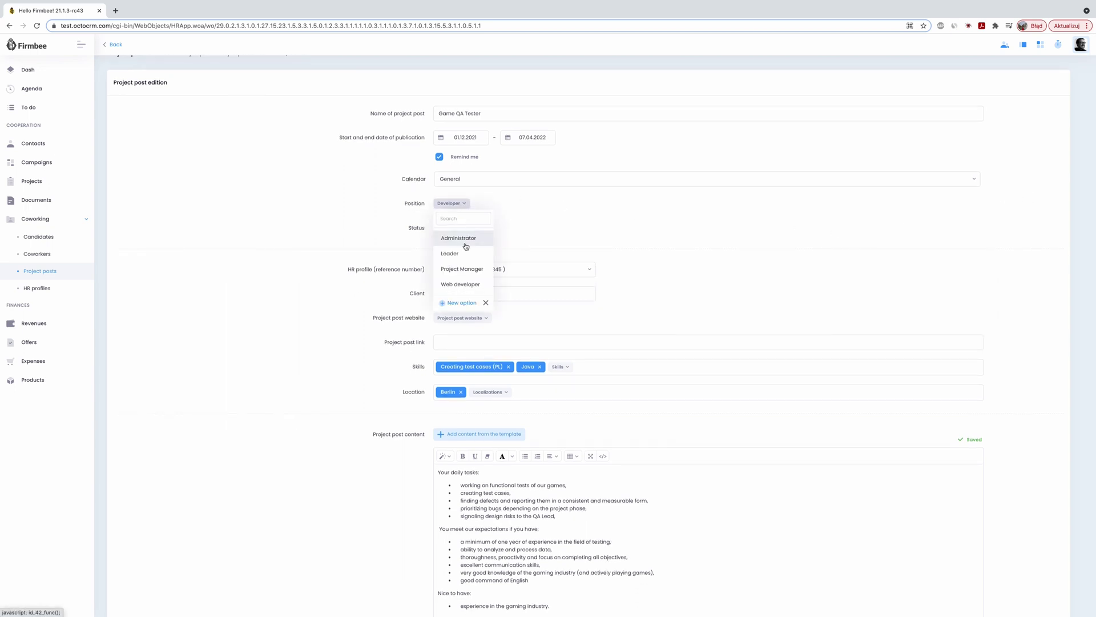
pyautogui.click(474, 285)
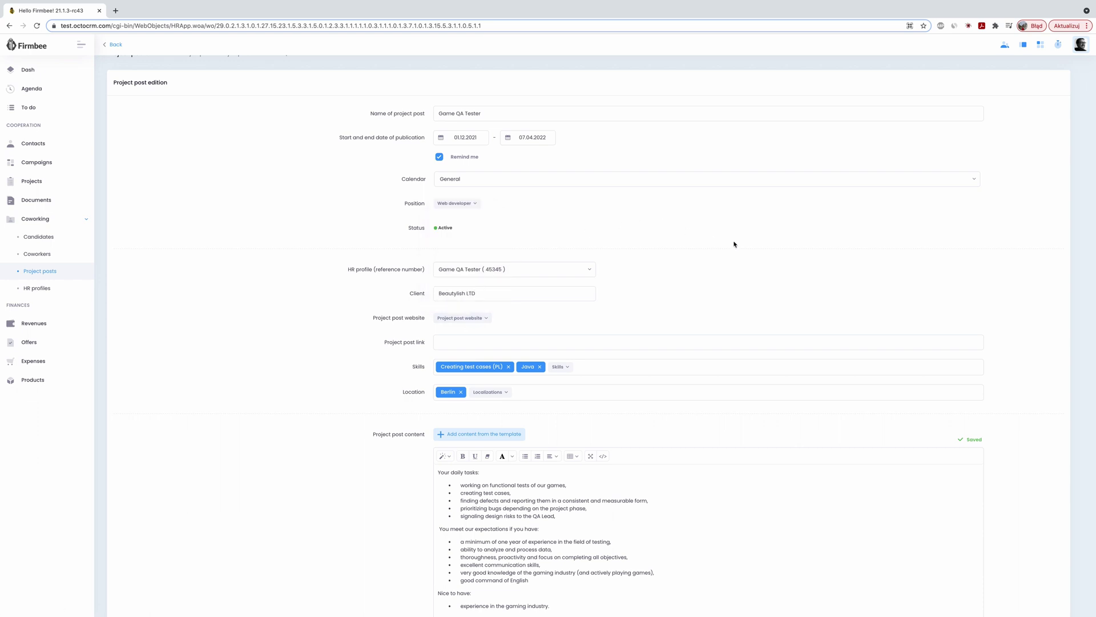
# Add a new Position option named 'Tester'.
pyautogui.scroll(-1, 735, 243)
pyautogui.click(466, 140)
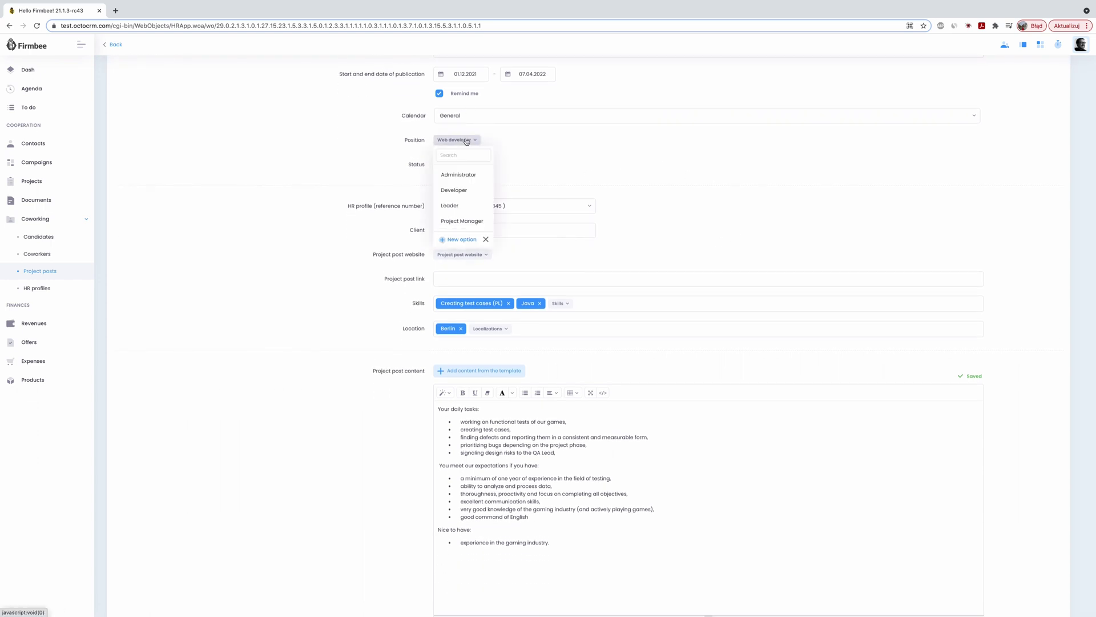
pyautogui.click(462, 239)
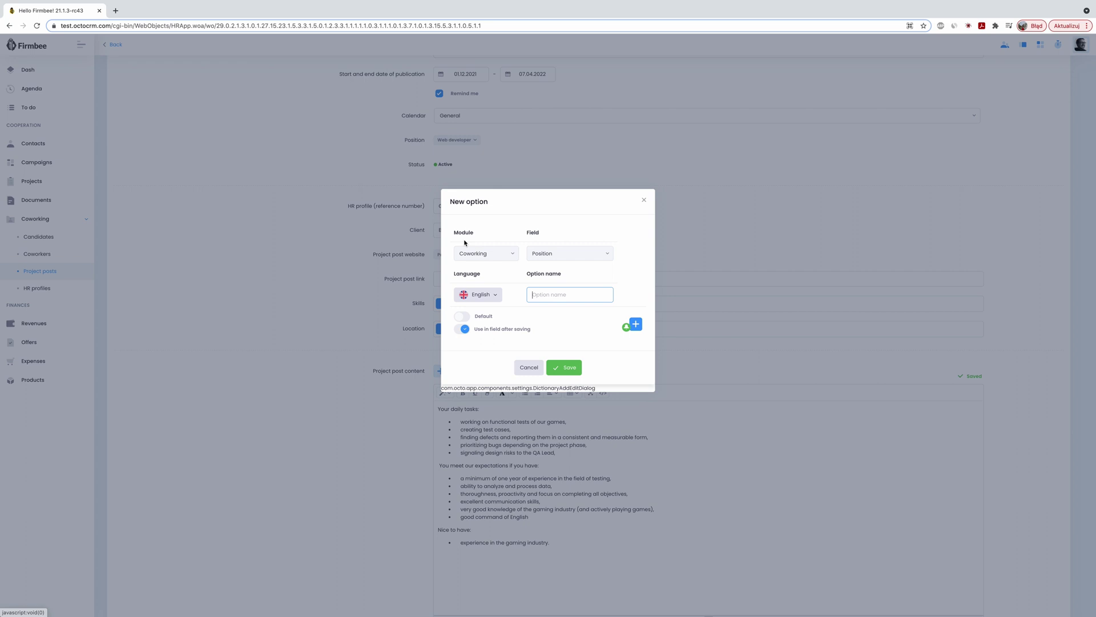
pyautogui.write('Tester')
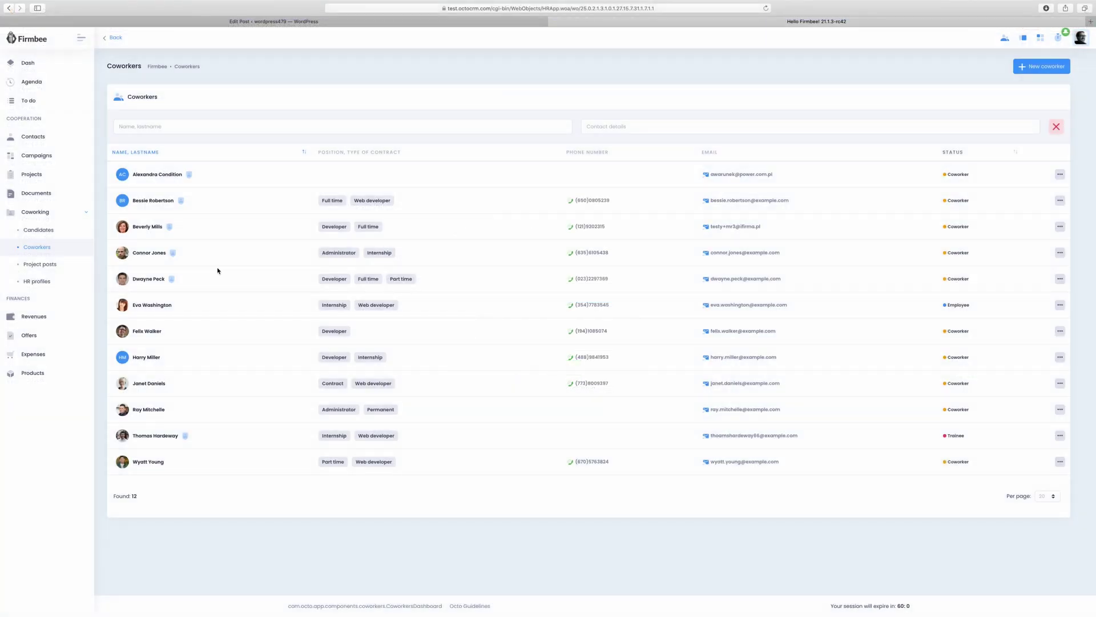
# Open a coworker's details and start connecting them to a user account.
pyautogui.click(152, 307)
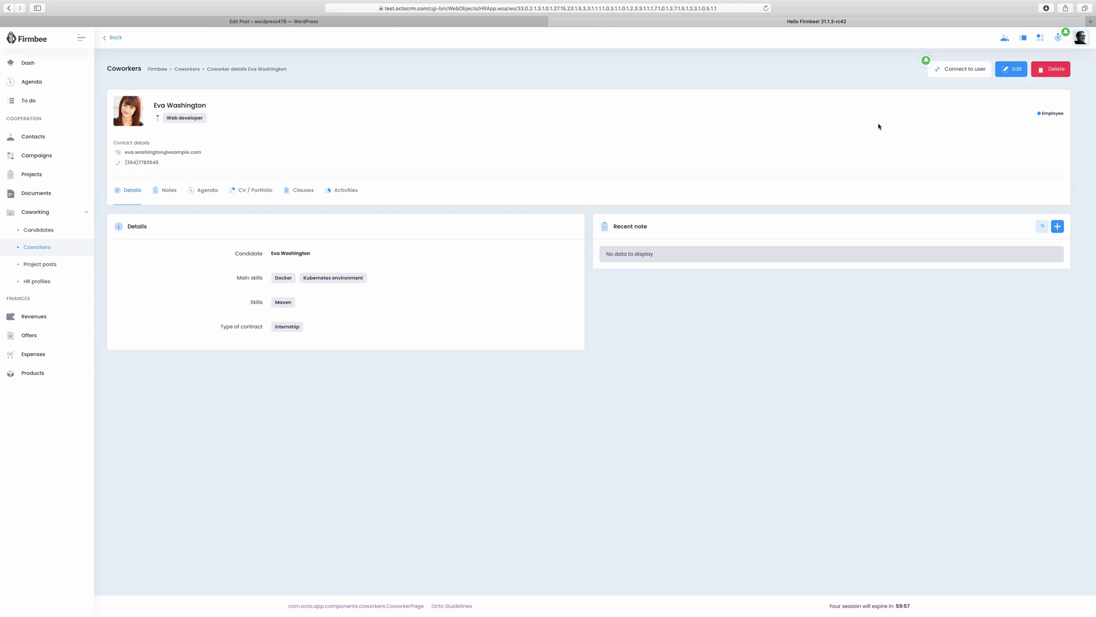
pyautogui.click(961, 70)
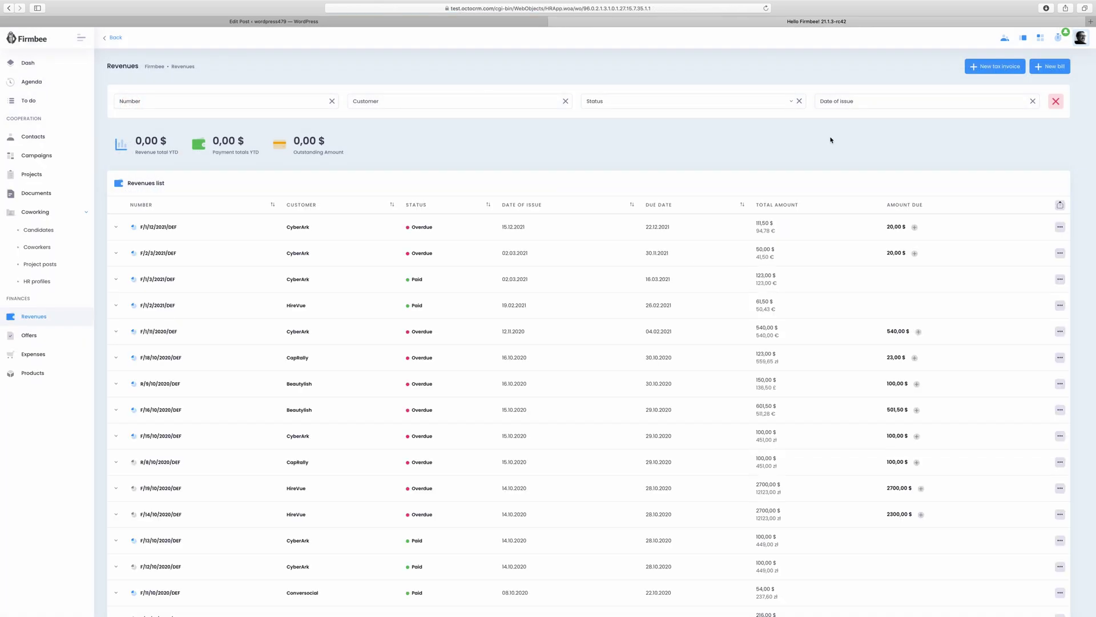
# Expand the first two invoices and open F/1/12/2021/DEF for editing.
pyautogui.click(117, 229)
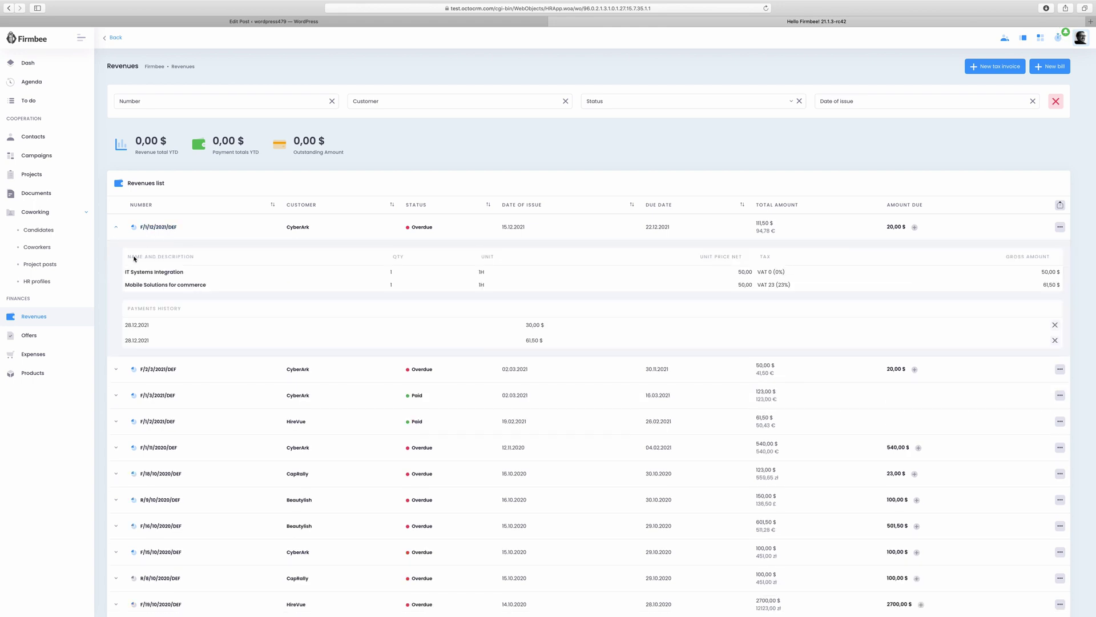
pyautogui.click(117, 371)
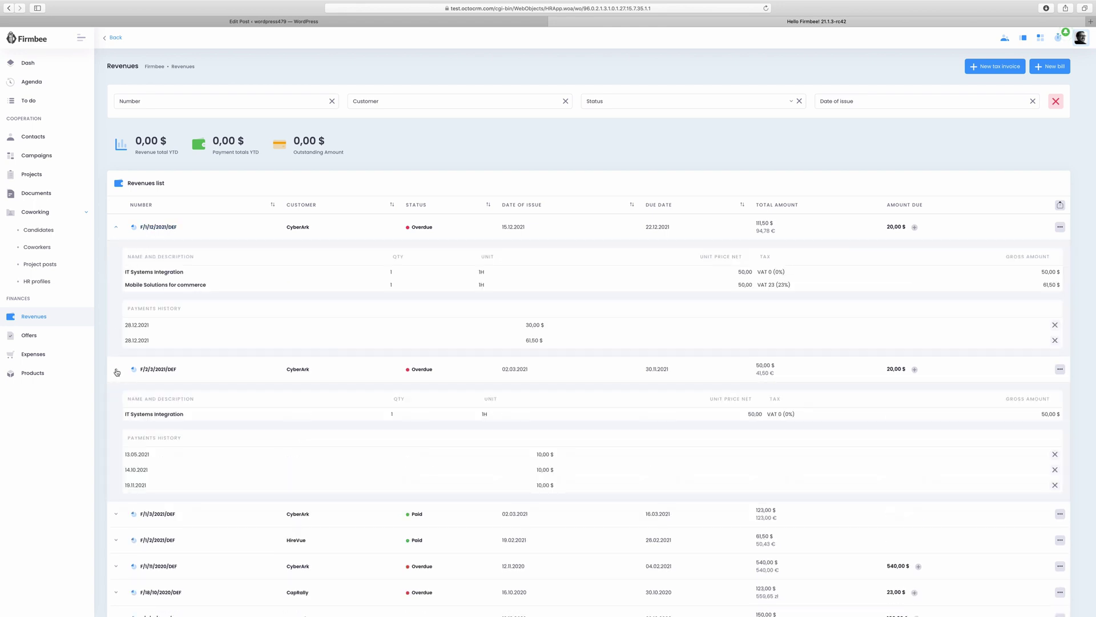
pyautogui.click(1060, 227)
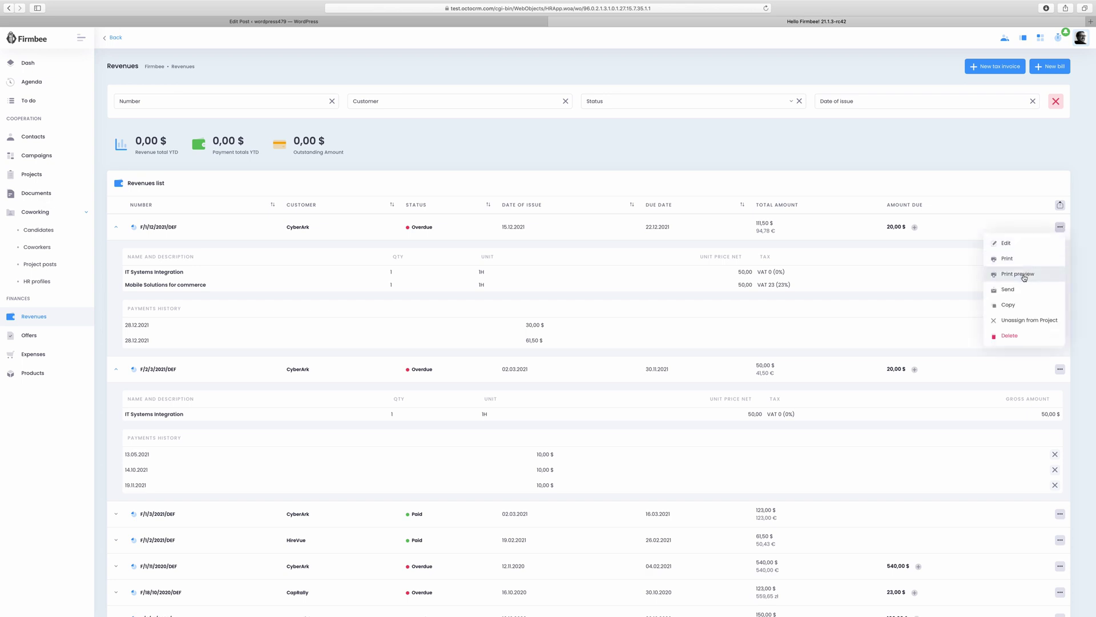
pyautogui.click(1005, 249)
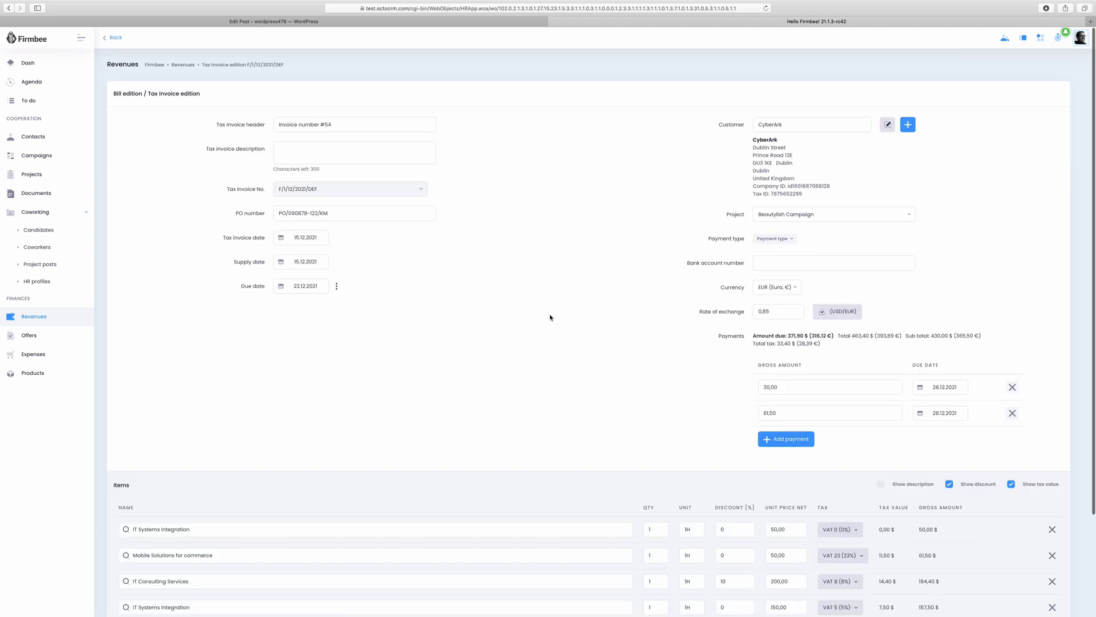
# Set the due date to 60 days (13.02.2022) and payment type to Money transfer.
pyautogui.click(337, 288)
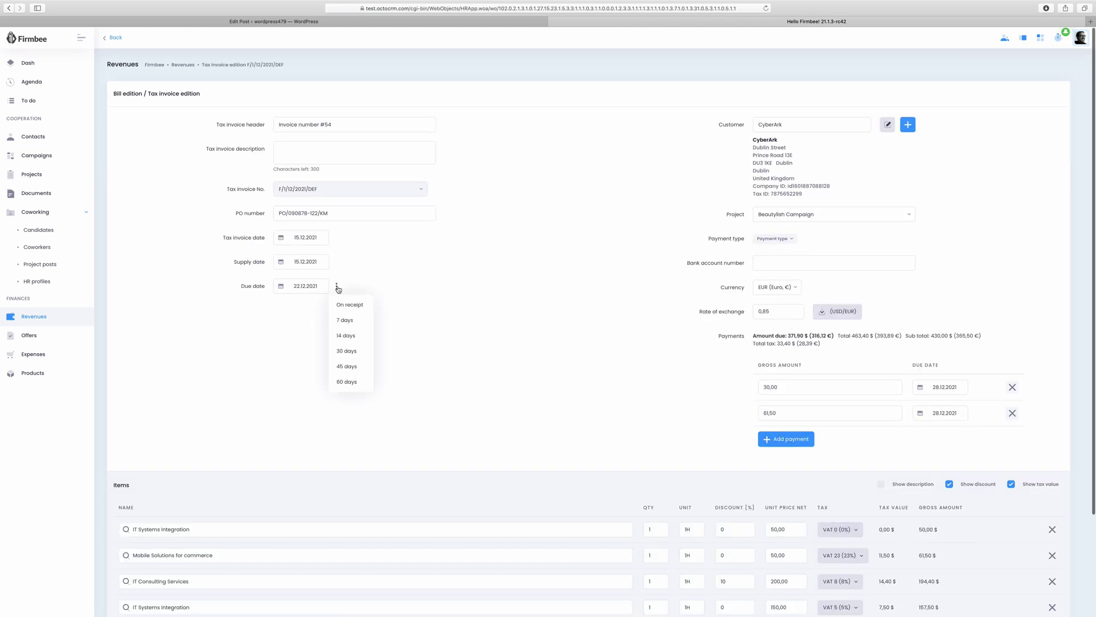
pyautogui.click(350, 382)
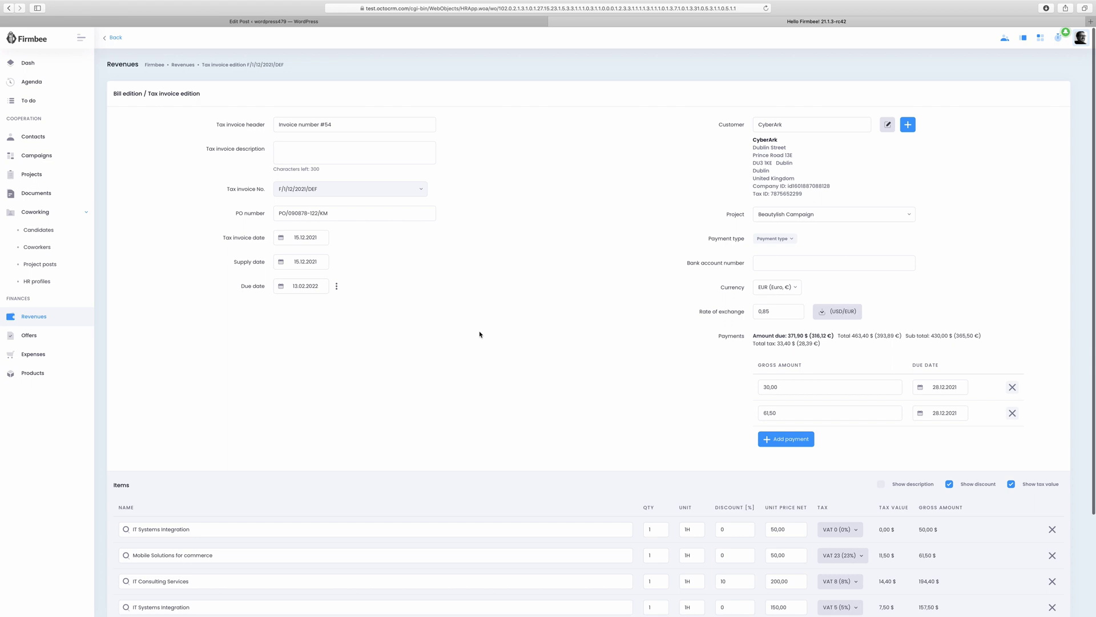
pyautogui.click(787, 239)
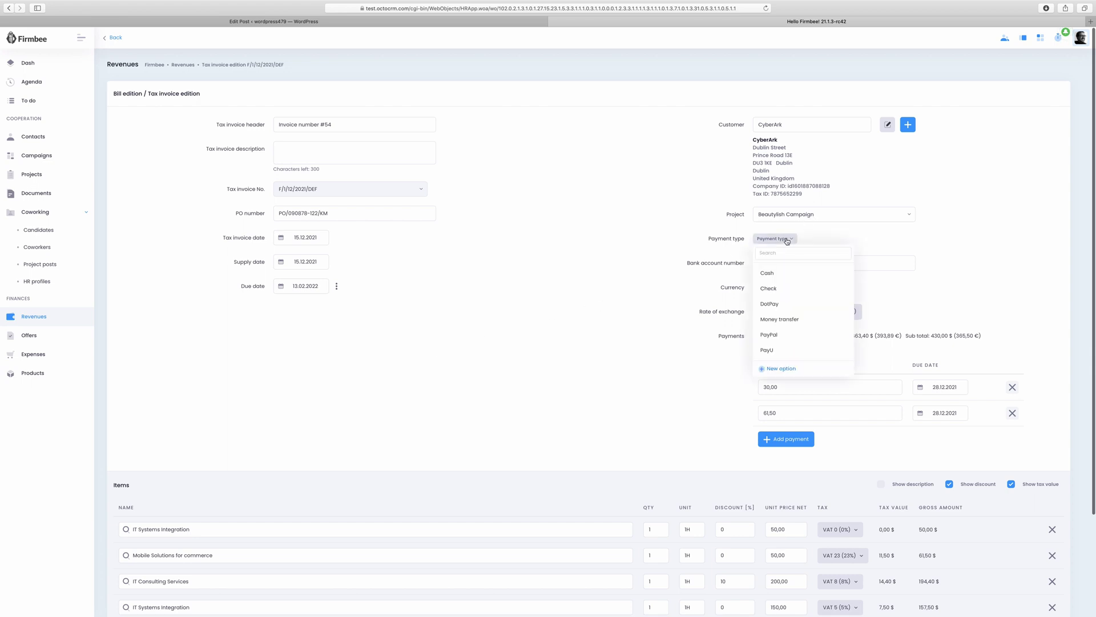
pyautogui.click(794, 319)
pyautogui.scroll(-2, 925, 285)
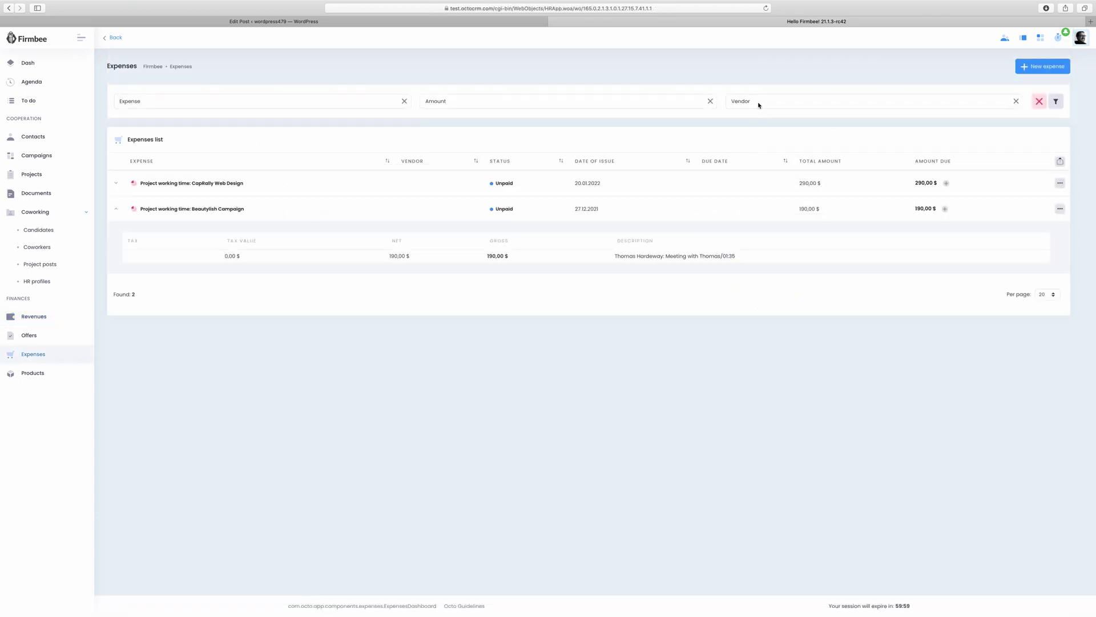
# Filter expenses to vendor Beautylish LTD, view export formats, and start a new expense.
pyautogui.click(755, 101)
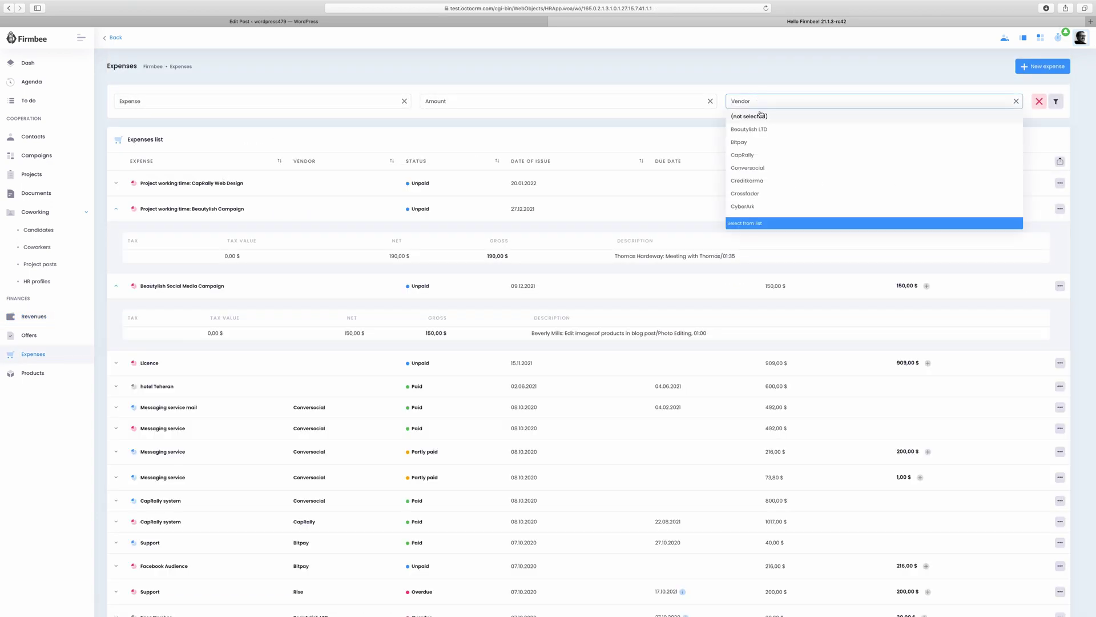
pyautogui.click(757, 130)
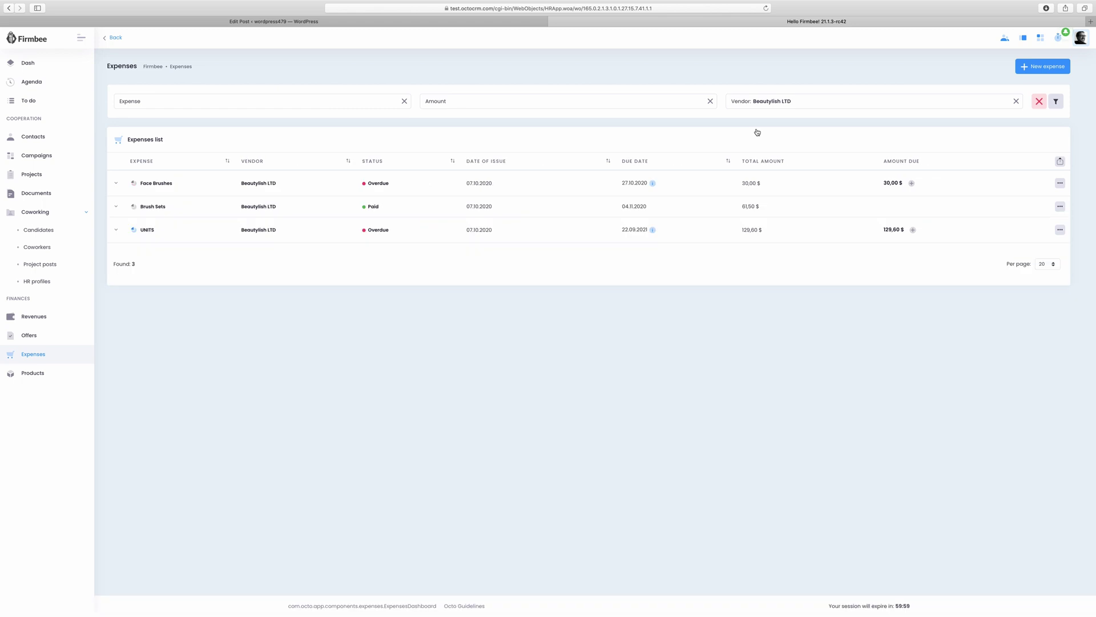
pyautogui.click(1060, 161)
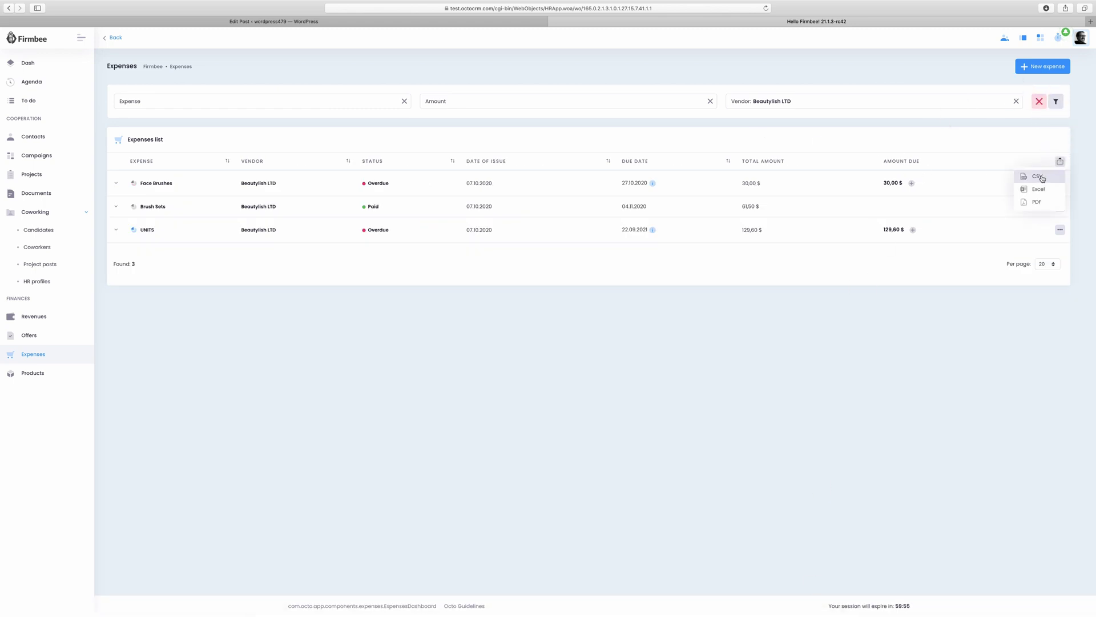
pyautogui.click(1034, 68)
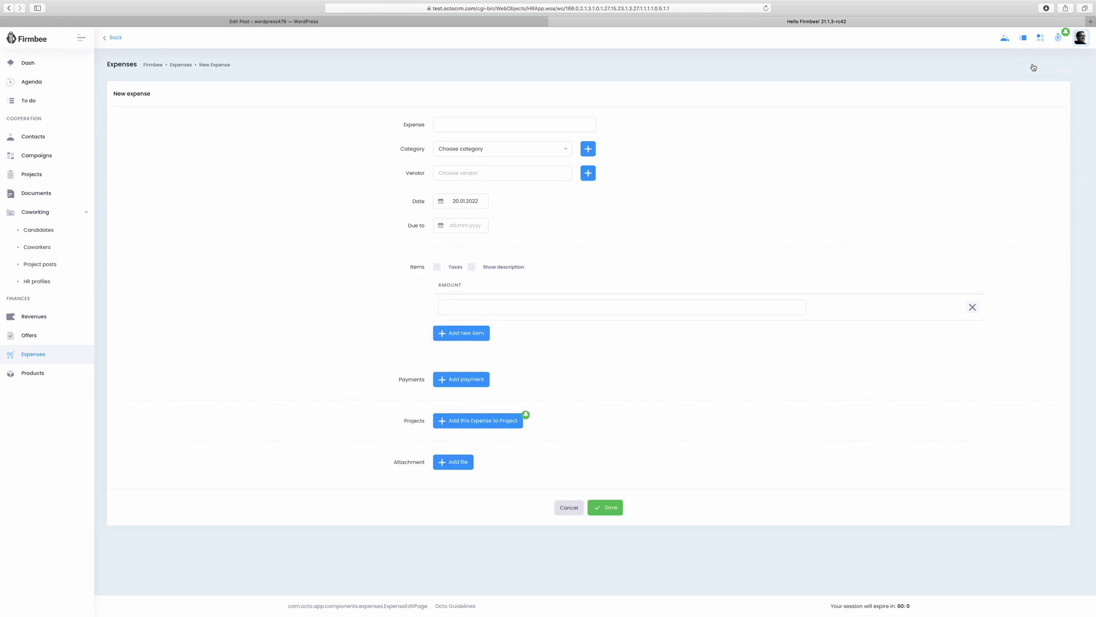
pyautogui.click(450, 124)
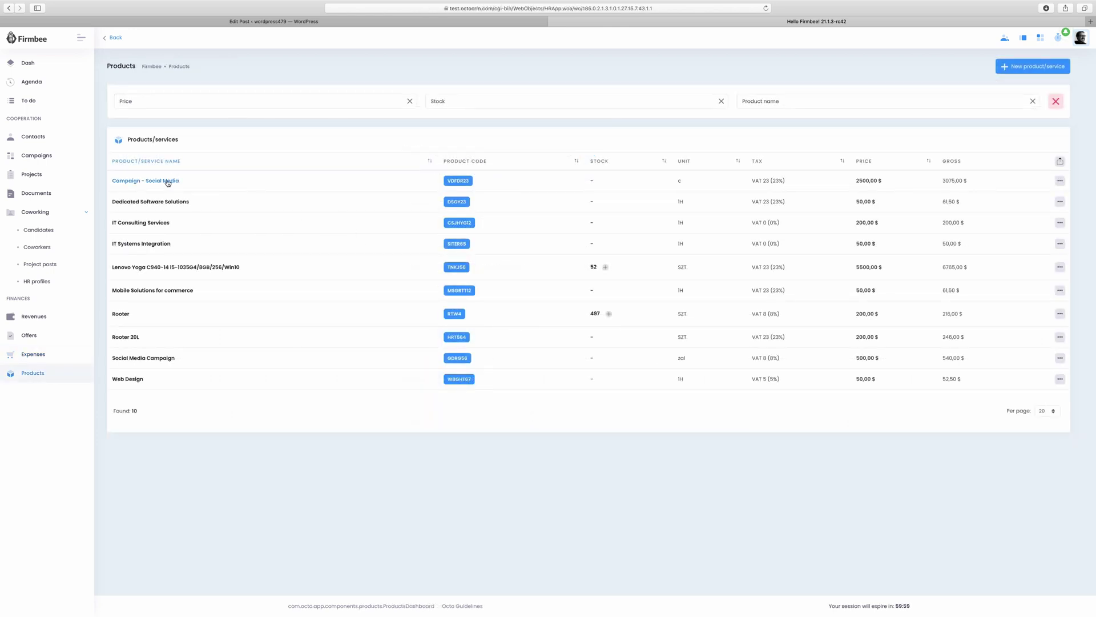
# Edit the IT Systems Integration product and set its tax rate to VAT 23 (23%).
pyautogui.click(143, 244)
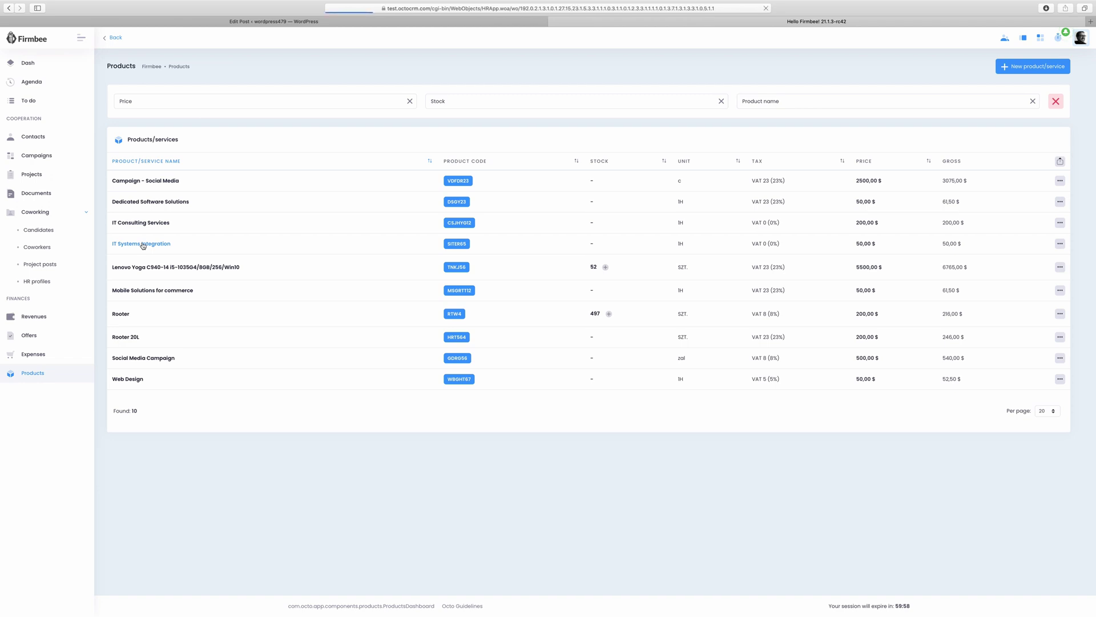
pyautogui.click(589, 174)
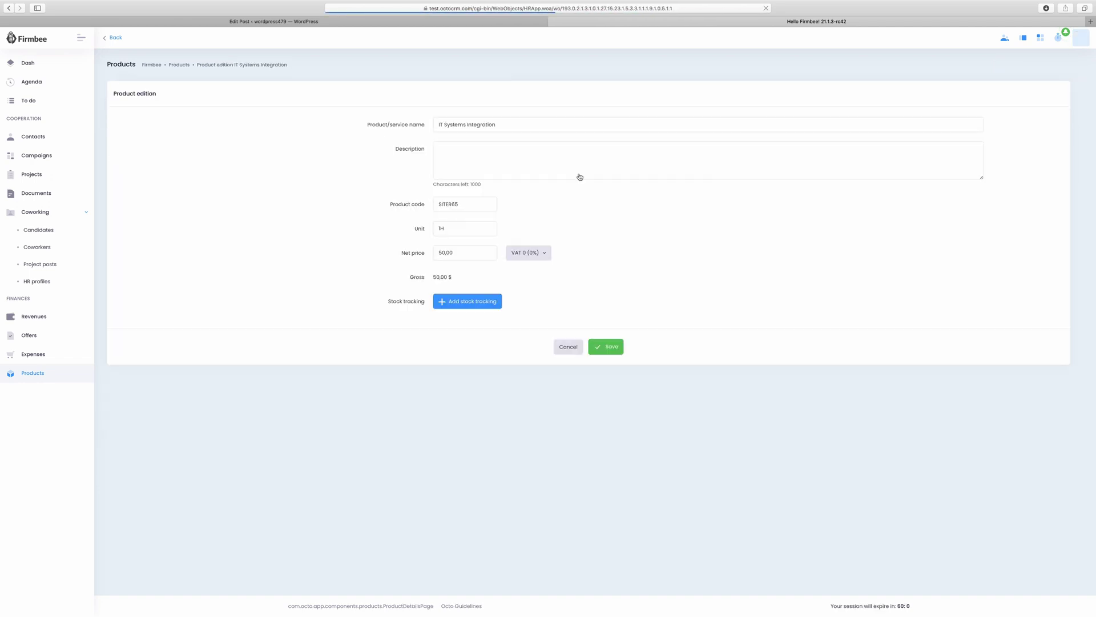
pyautogui.click(542, 252)
pyautogui.click(547, 349)
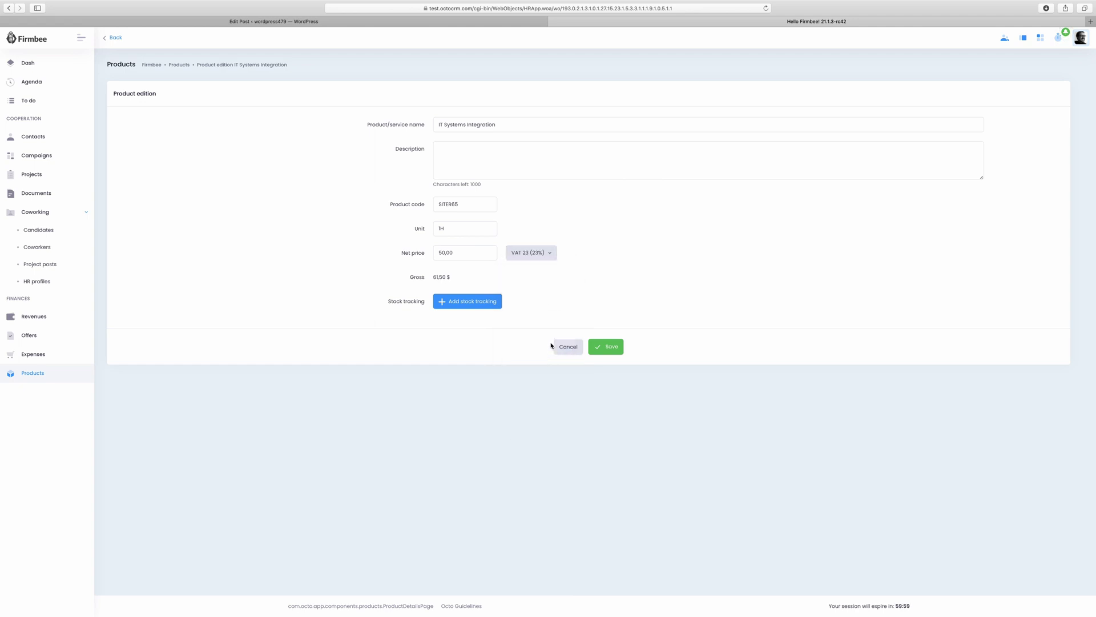
# Enable stock tracking with stock 15 and a low-stock level of 5.
pyautogui.click(478, 302)
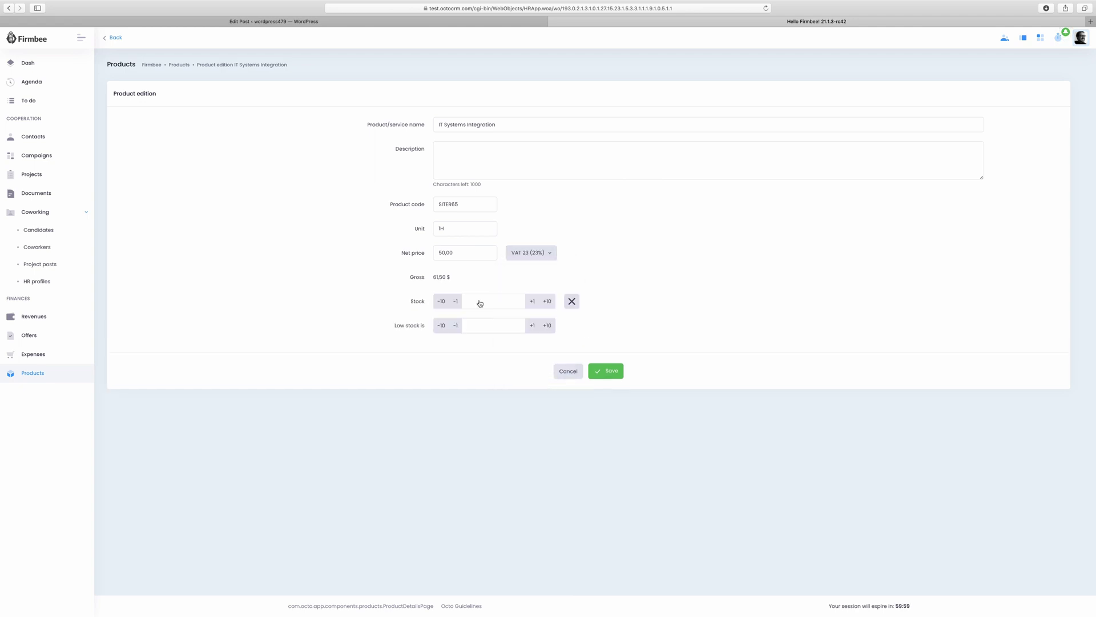
pyautogui.click(531, 302)
pyautogui.click(531, 303)
pyautogui.click(531, 302)
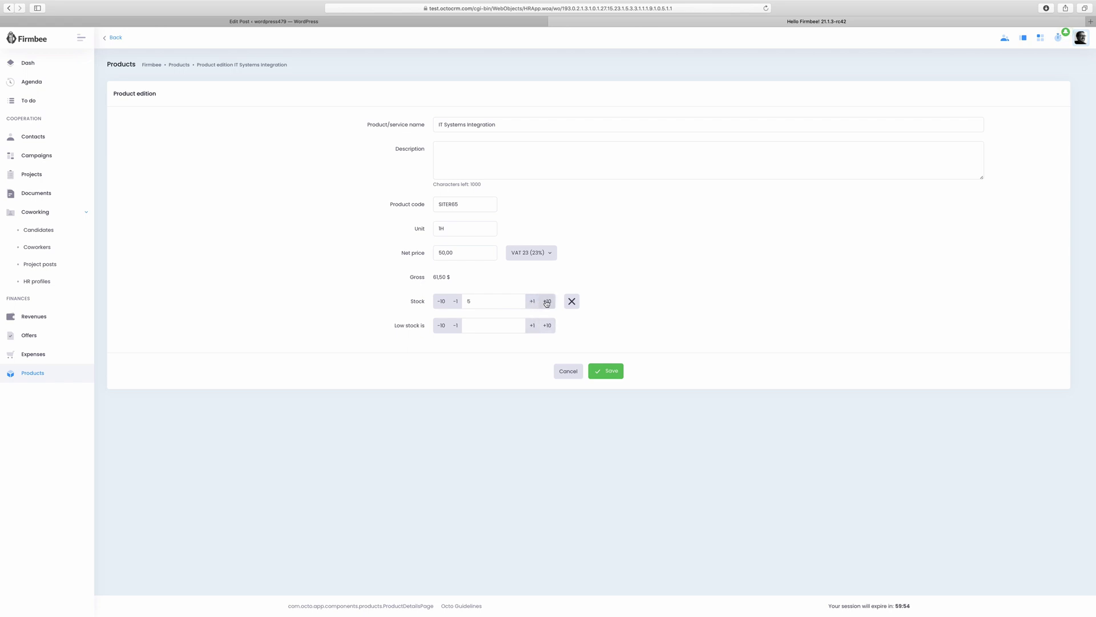
pyautogui.click(531, 327)
pyautogui.click(531, 326)
pyautogui.click(532, 326)
# Rename the product to 'IT Systems Integration SAP' and save it.
pyautogui.write('SAP')
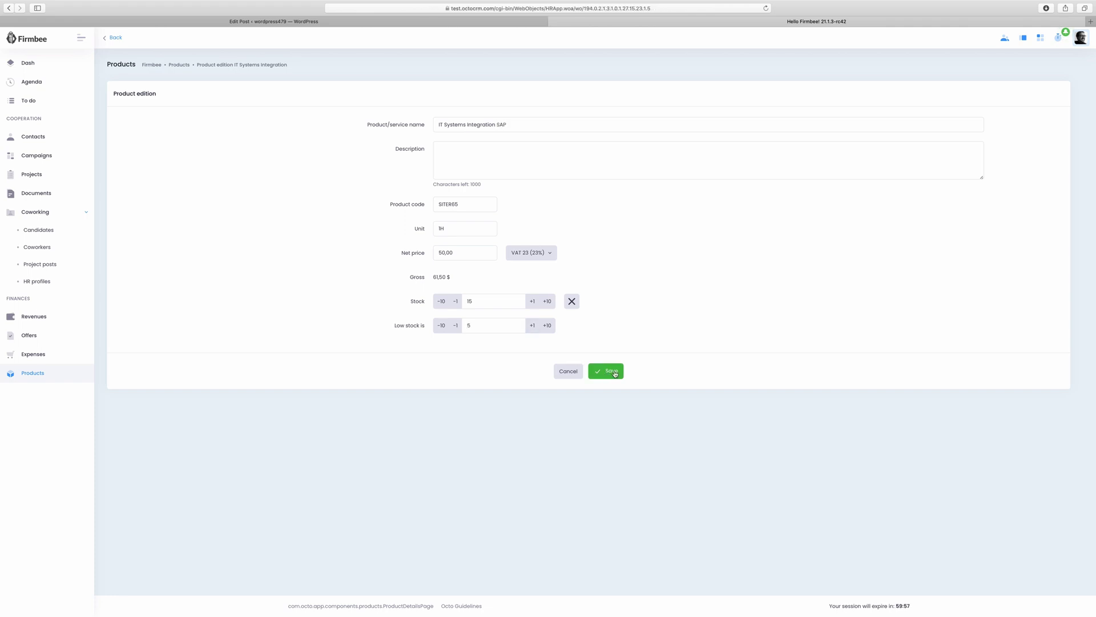
pyautogui.click(615, 374)
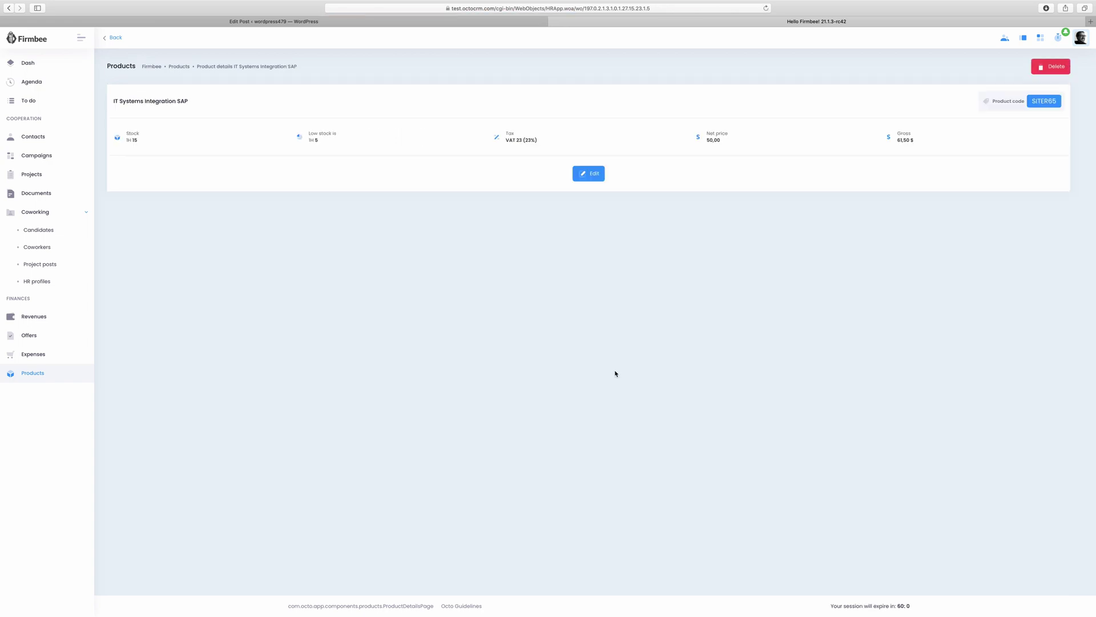
pyautogui.click(39, 374)
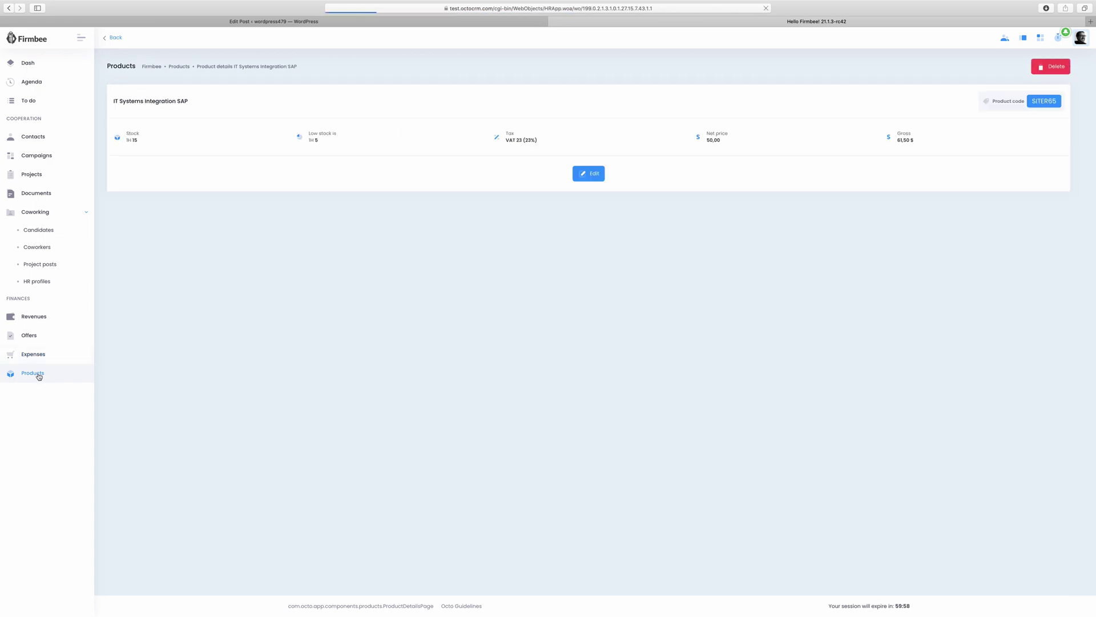